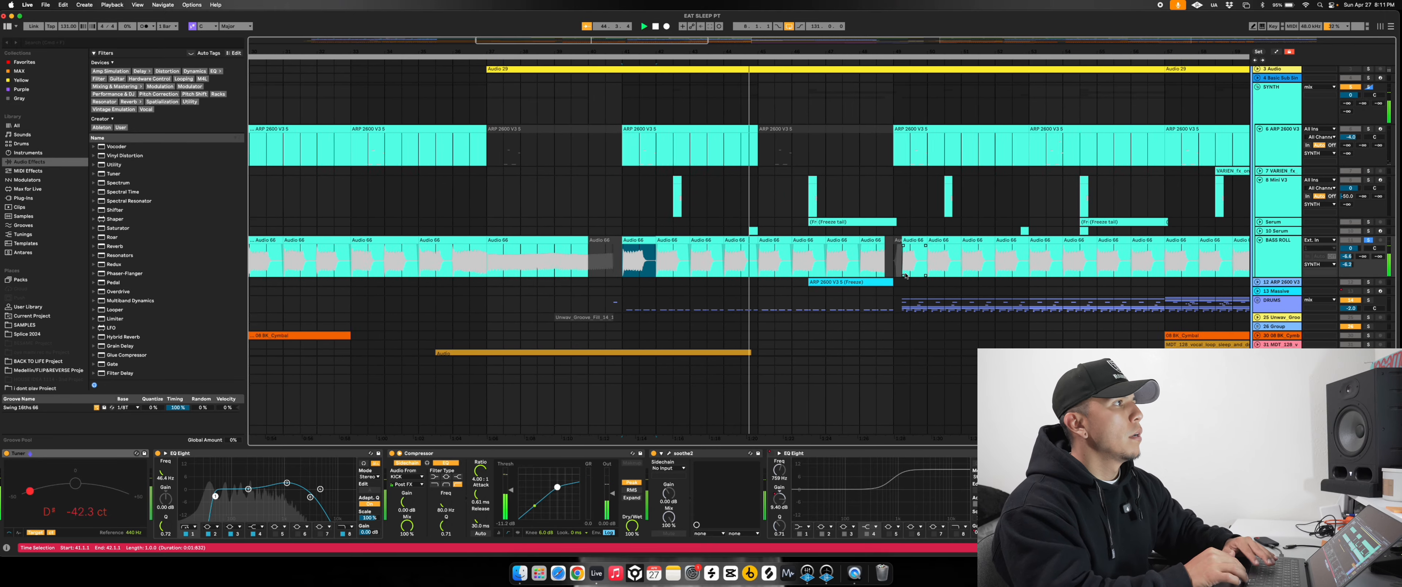
scroll(905, 276, "down", 2)
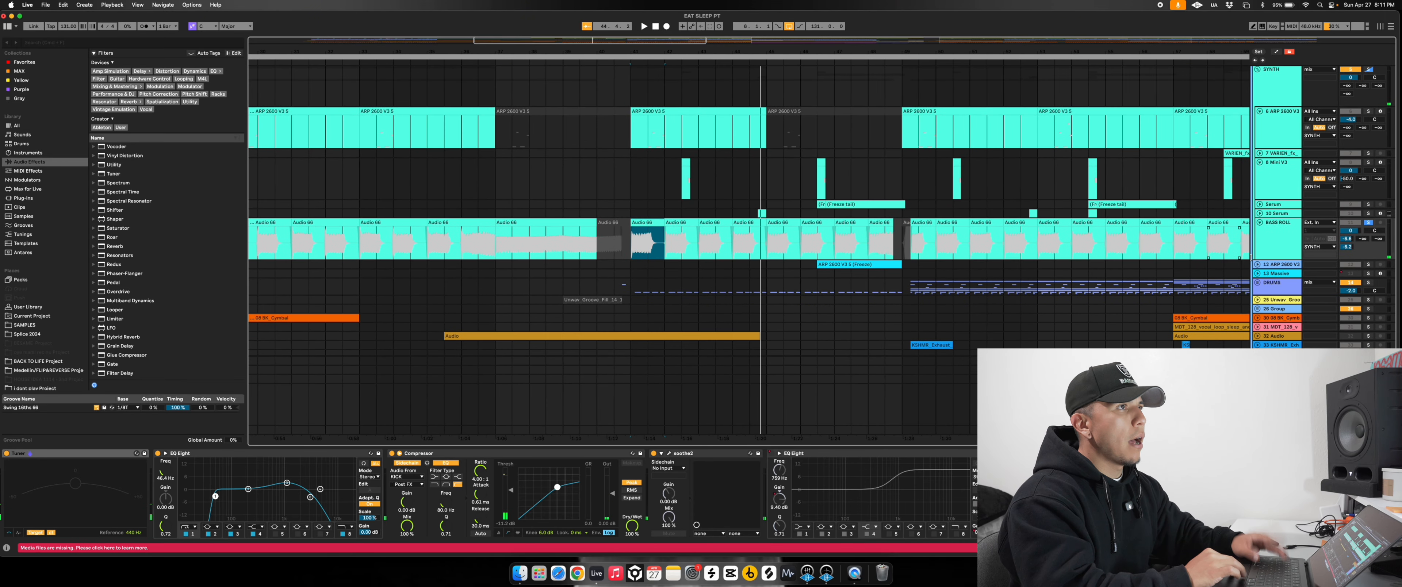
left_click(1288, 242)
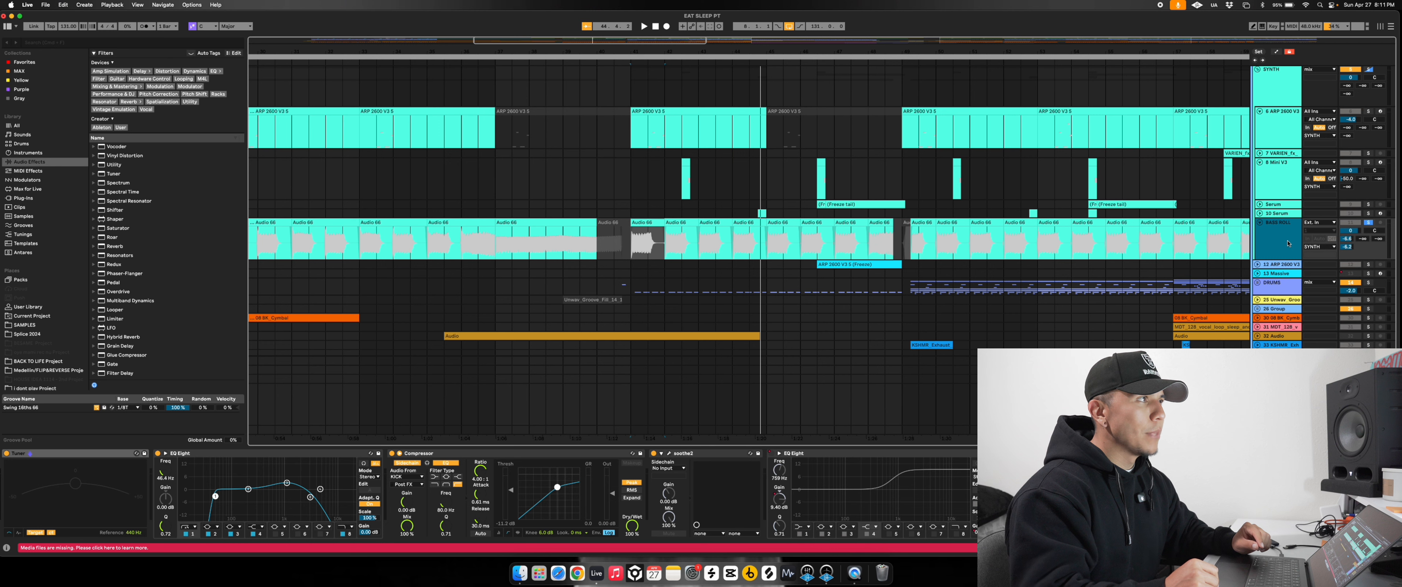
left_click(1105, 185)
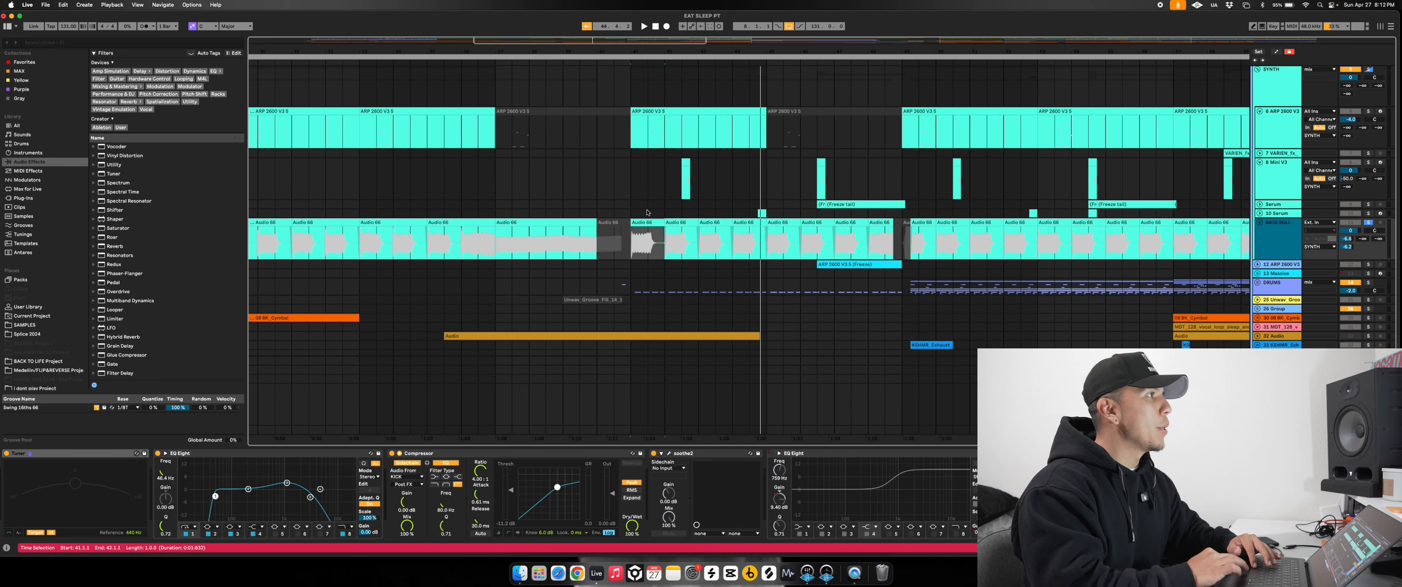
left_click(555, 223)
right_click(1269, 224)
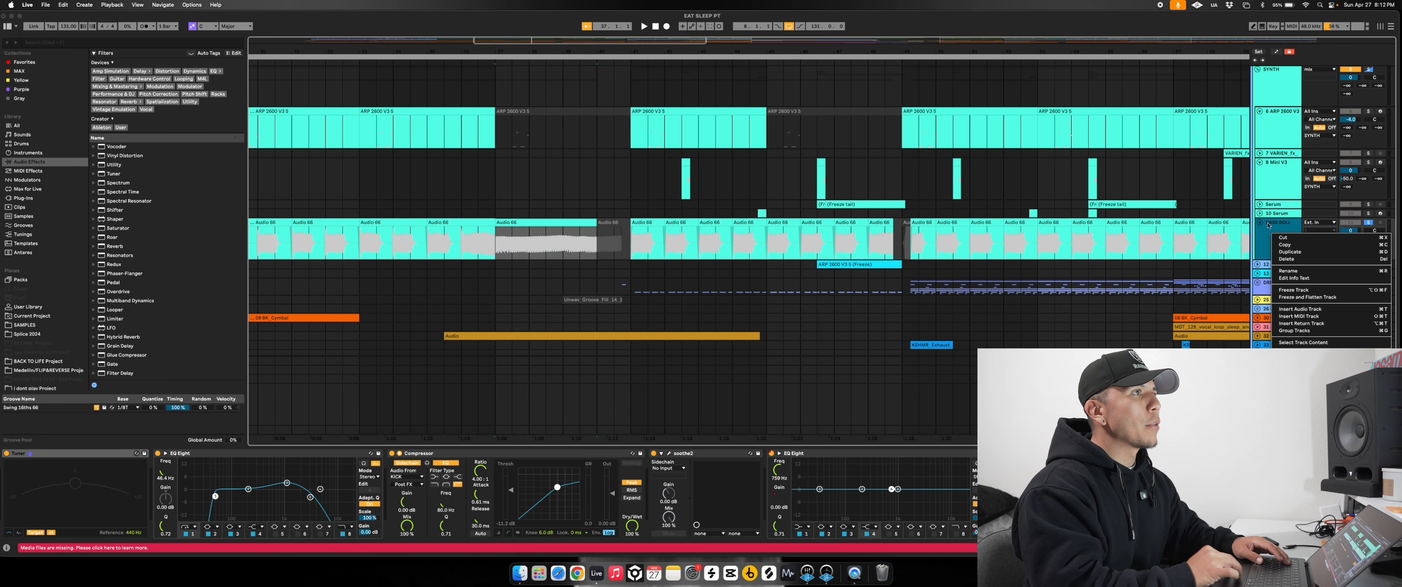
right_click(1267, 223)
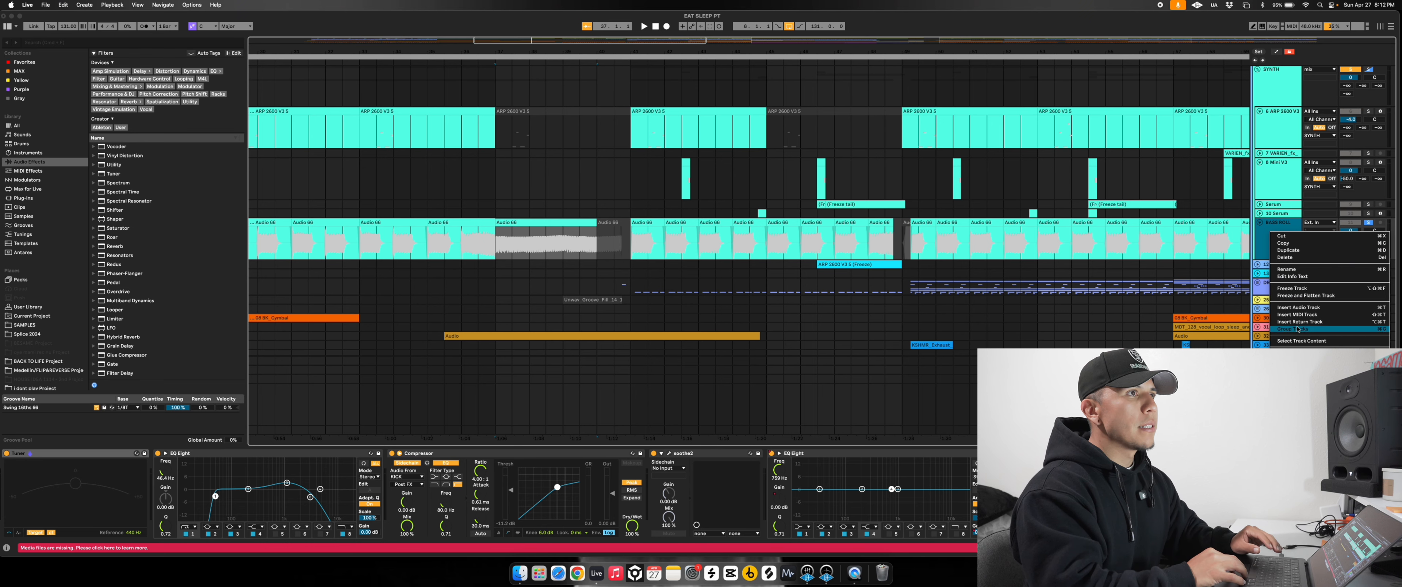
left_click(1108, 54)
Open an Audio 66 clip on the BASS ROLL track and examine the full waveform of its recording
left_click_drag(1109, 54, 1113, 108)
scroll(1203, 220, "down", 2)
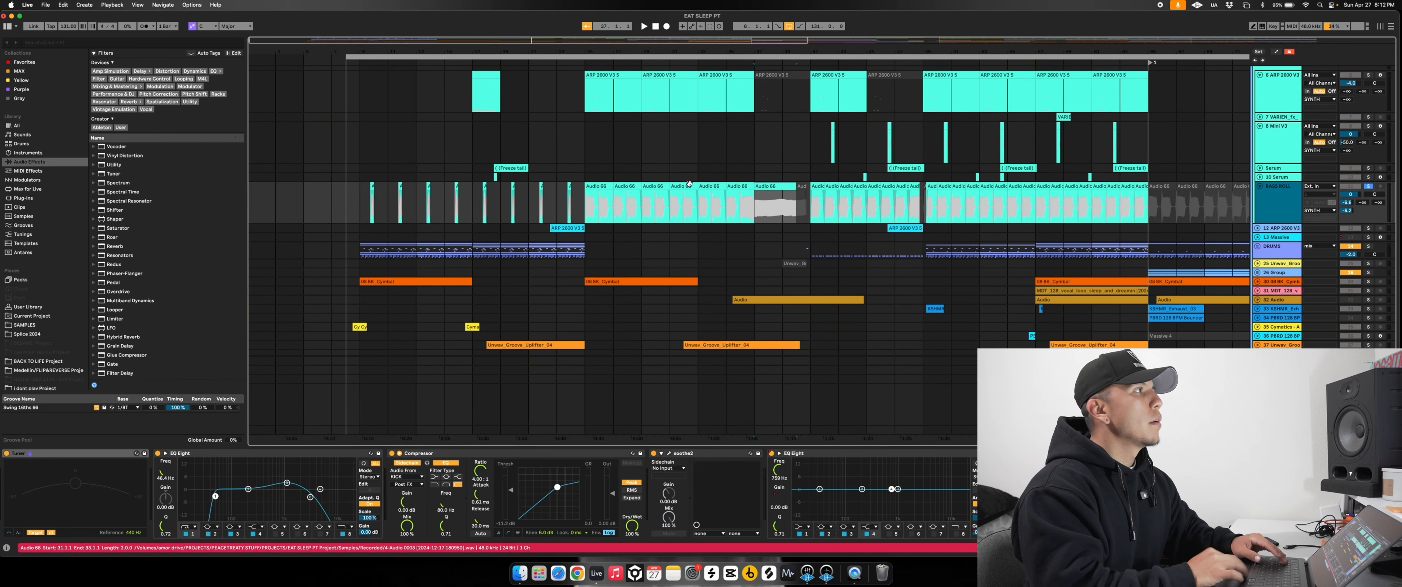
left_click(599, 206)
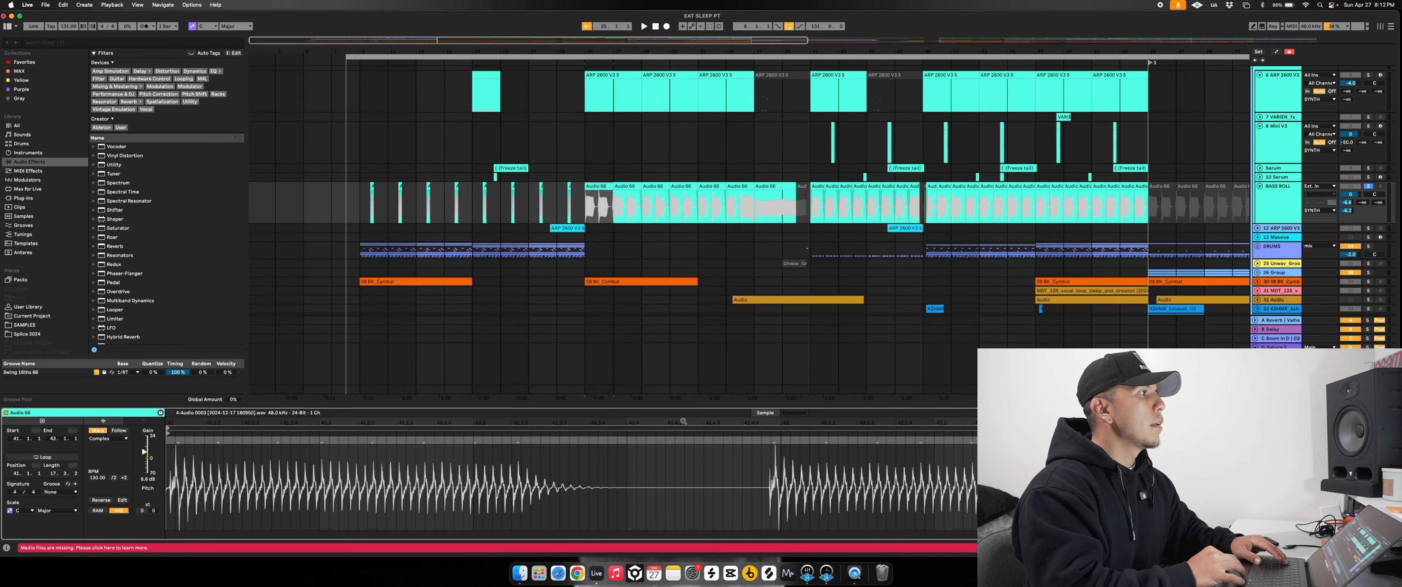
left_click_drag(680, 420, 681, 390)
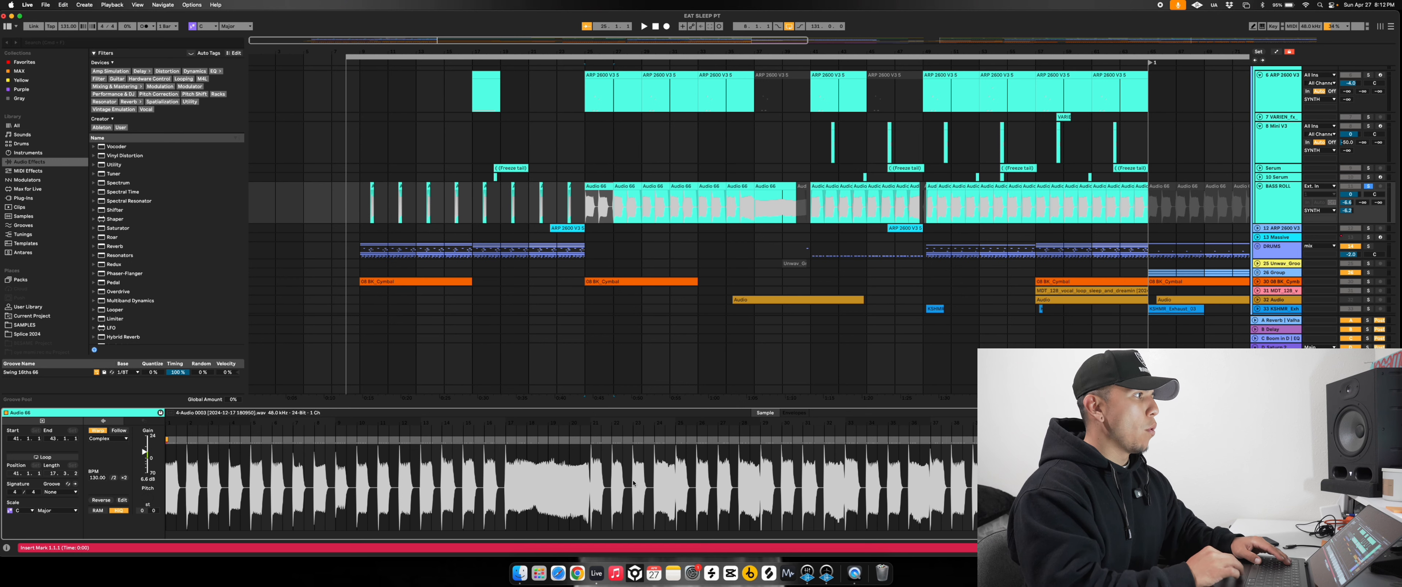
left_click(621, 485)
Place an extended copy of the Audio 66 bass recording on a new soloed audio track below BASS ROLL
key("super+t")
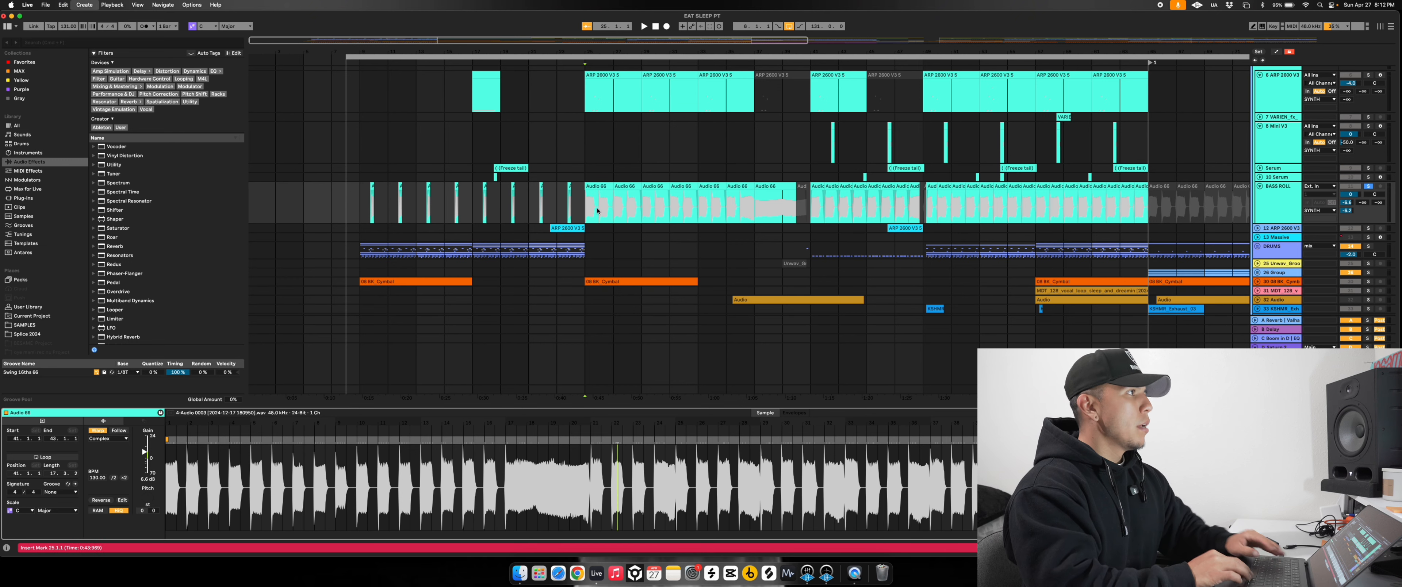
left_click_drag(593, 185, 528, 230)
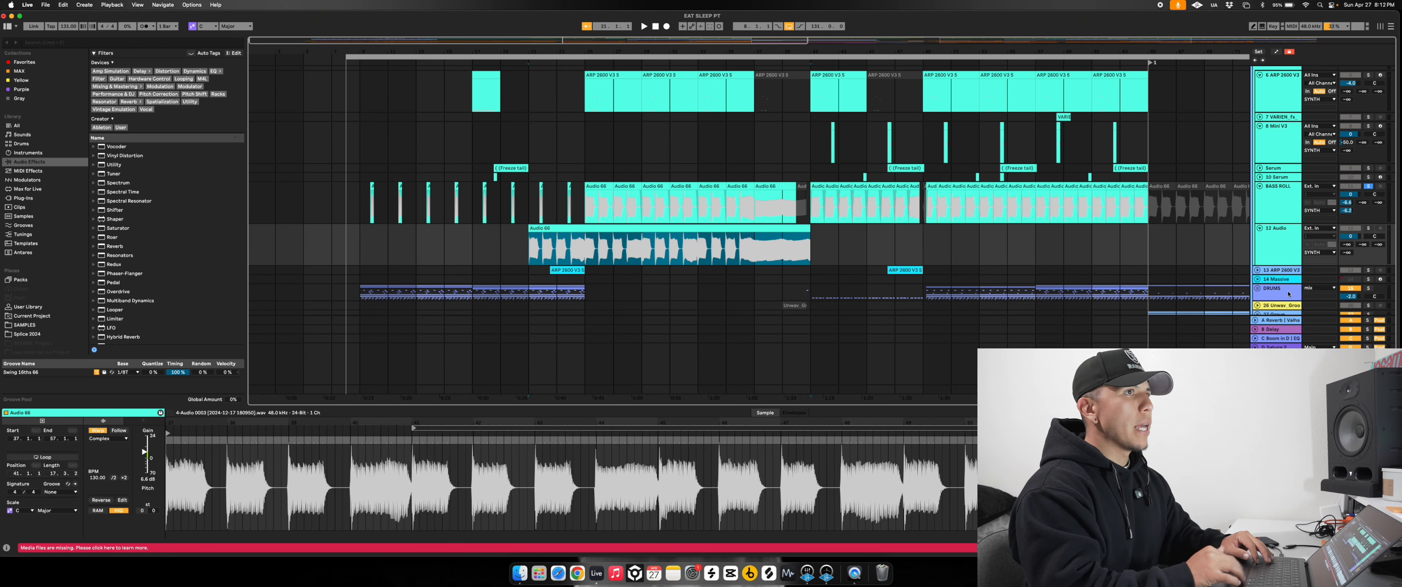
left_click(1369, 228)
Play the extended bass recording from its early section and from near its sustained ending
left_click(576, 254)
key("space")
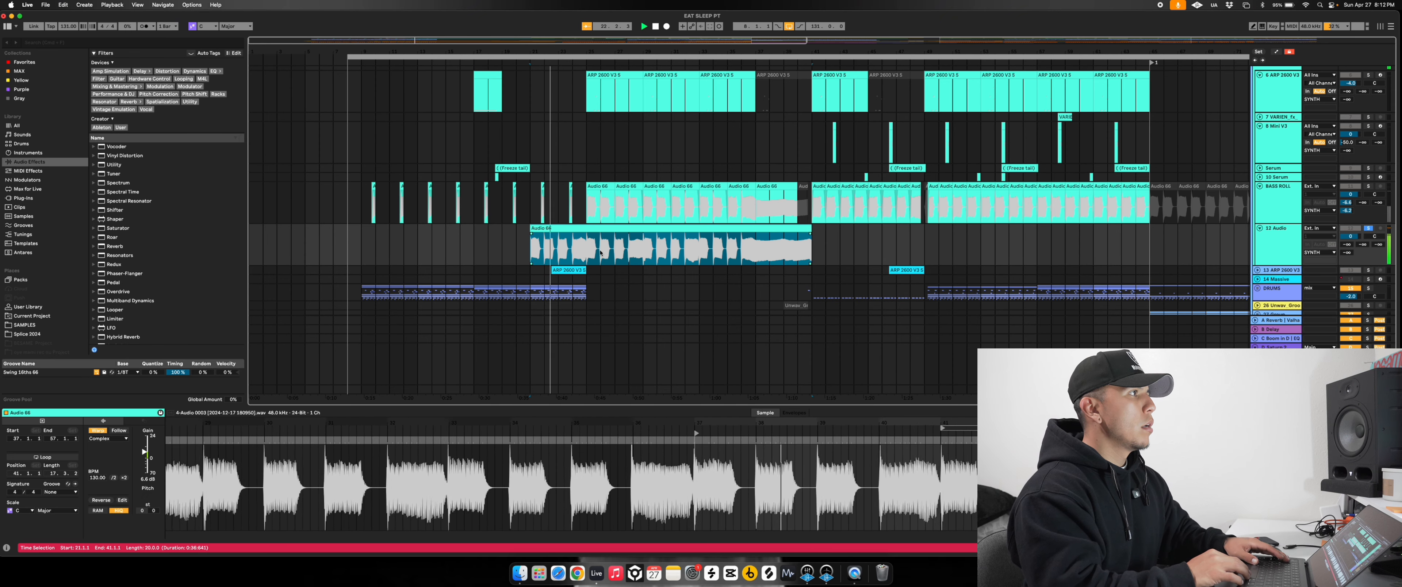
key("space")
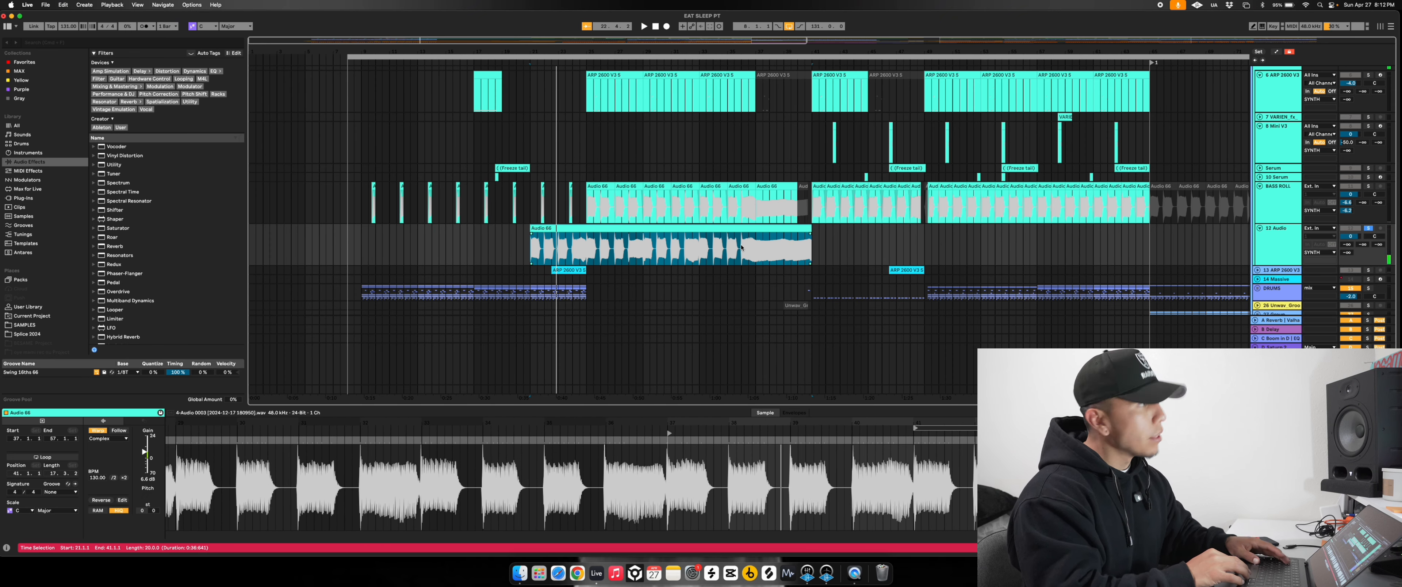
left_click(740, 246)
key("space")
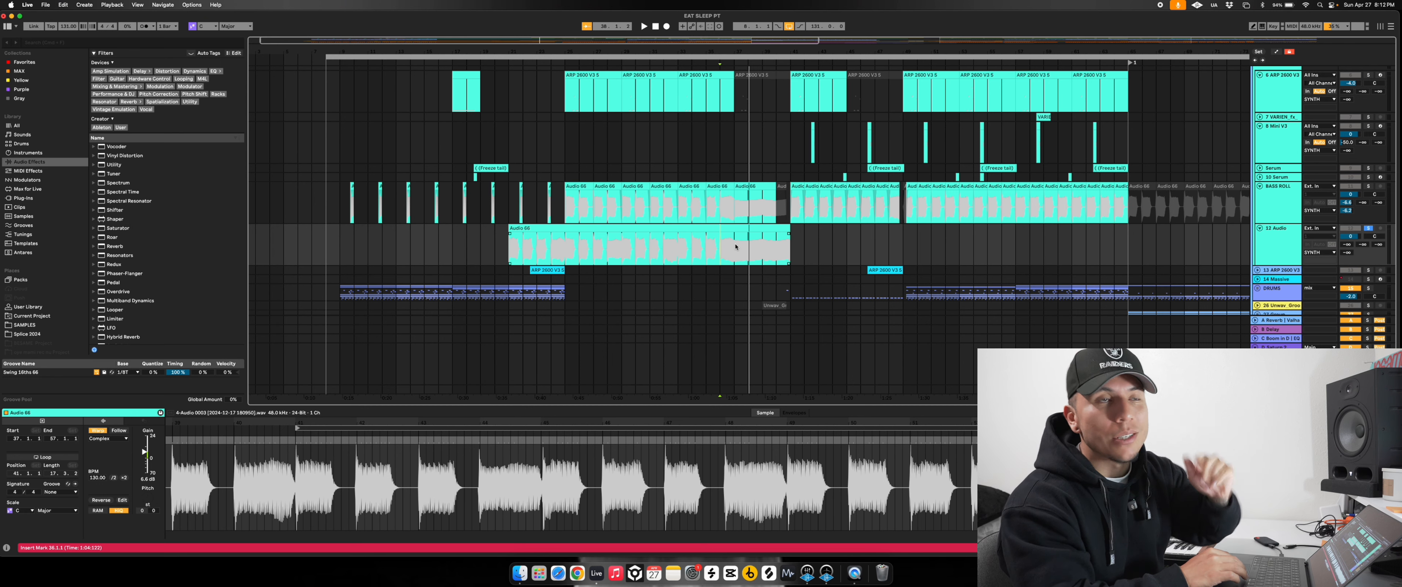
Delete the extra audio track holding the extended bass recording
left_click(1267, 253)
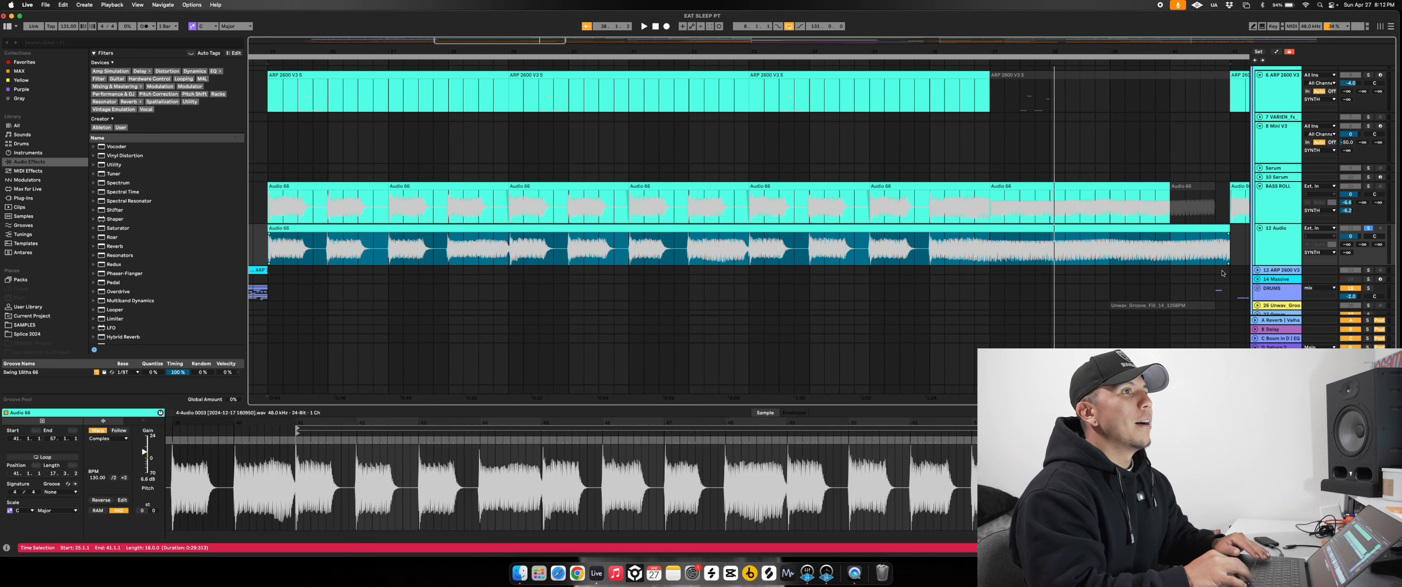
key("BackSpace")
left_click_drag(786, 204, 252, 204)
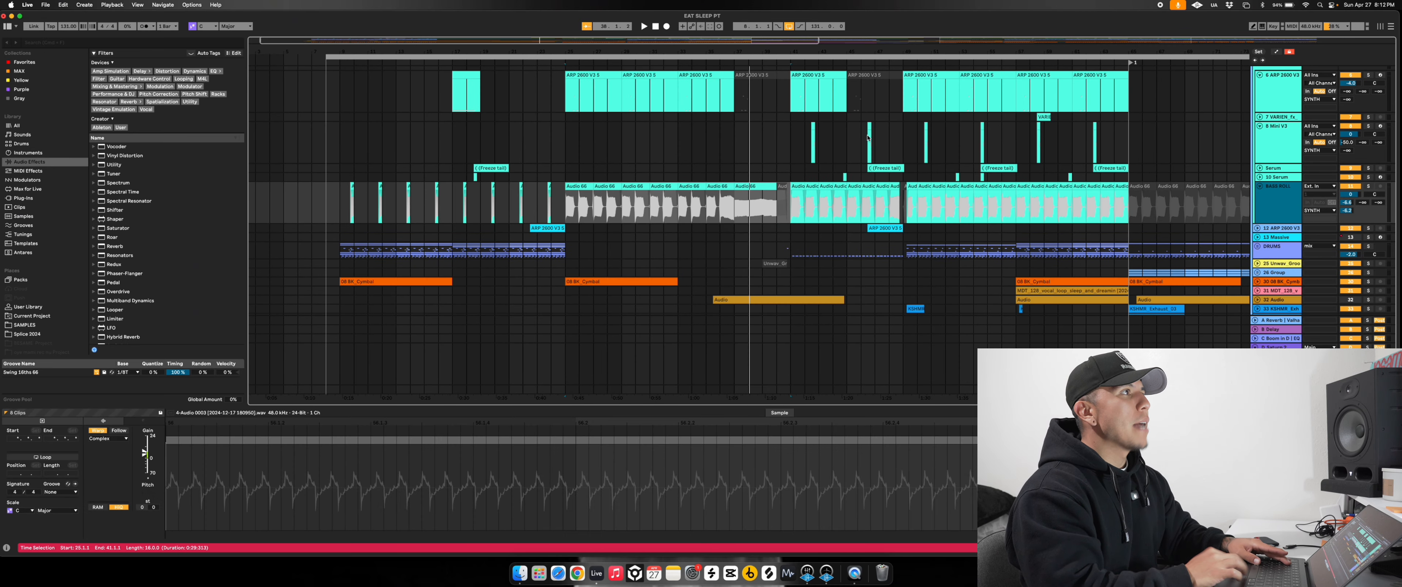
Solo the BASS ROLL track and play its first clip after the break while viewing its device chain
left_click_drag(818, 53, 817, 88)
scroll(1034, 163, "down", 3)
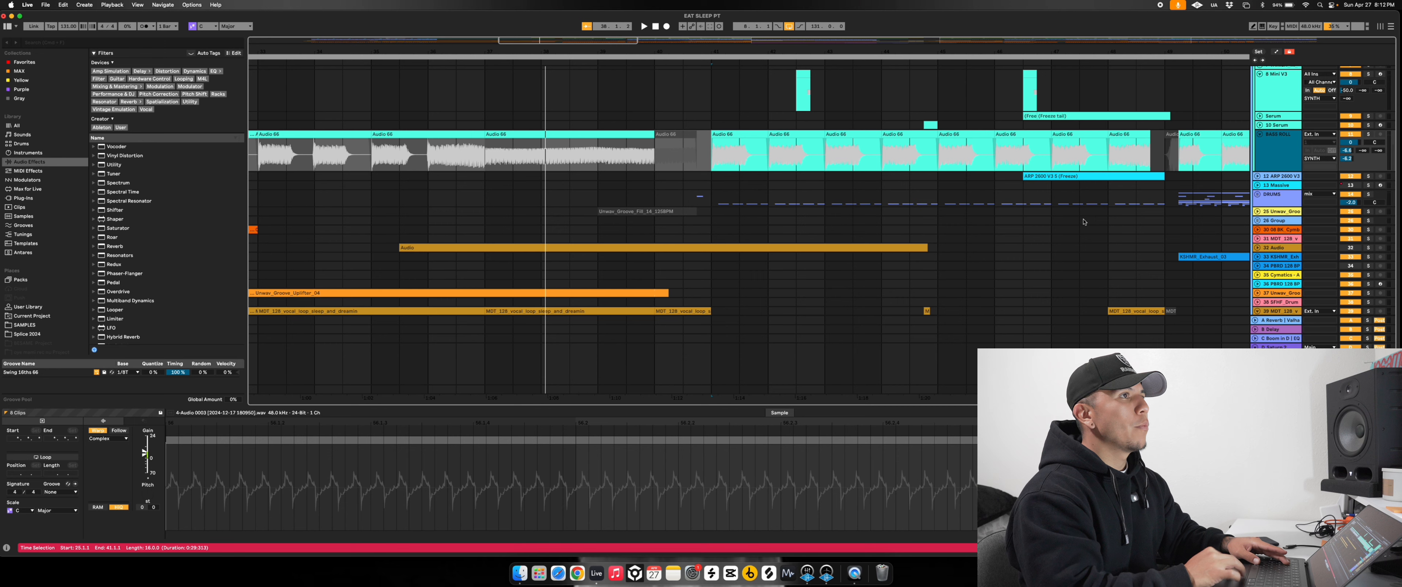
left_click(1278, 142)
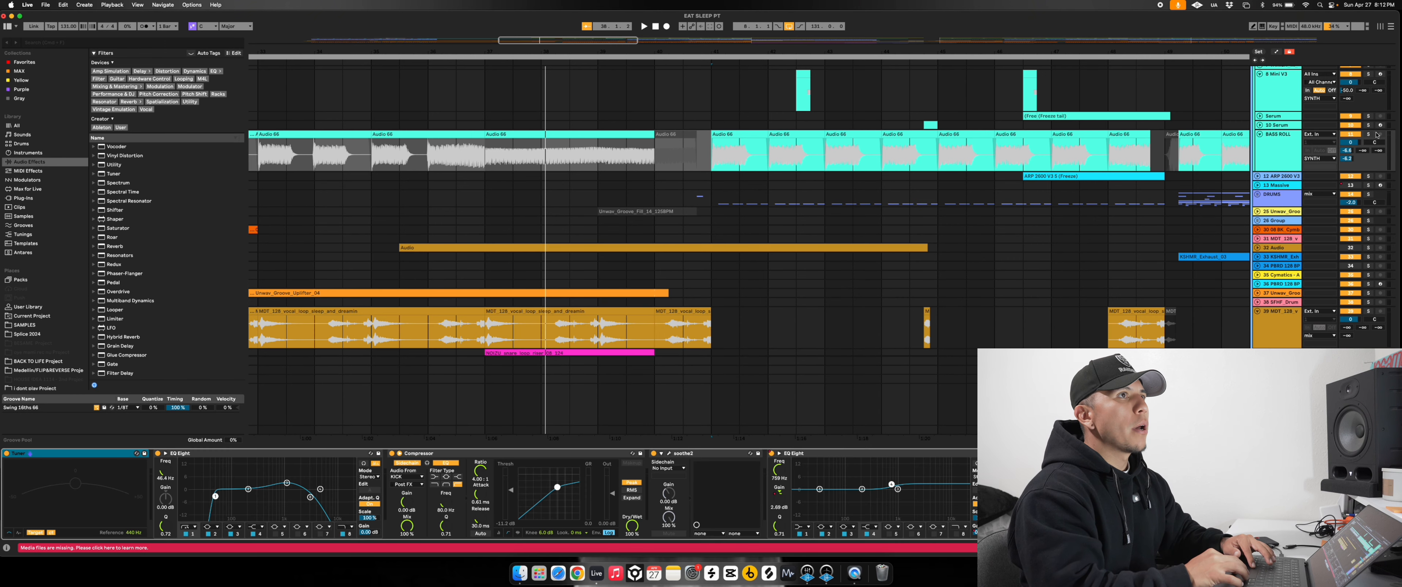
left_click(736, 141)
left_click(735, 141)
key("space")
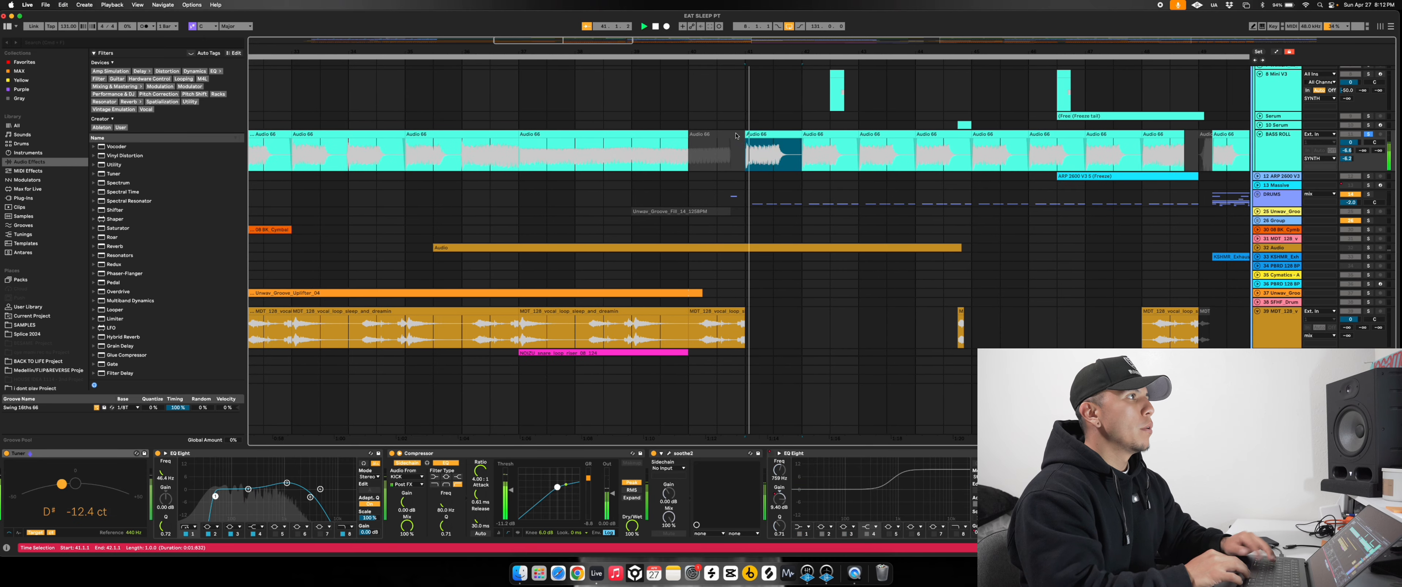
scroll(787, 522, "right", 2)
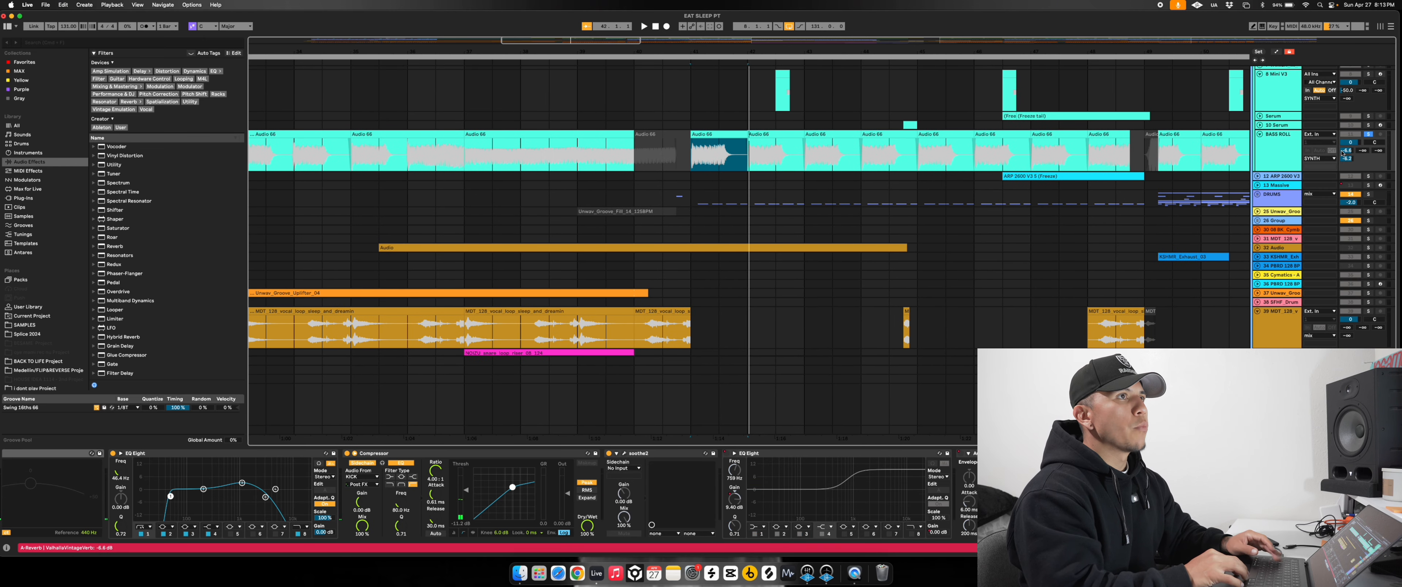
Open the soothe2 plug-in window on the BASS ROLL track and examine its curve
left_click(1354, 153)
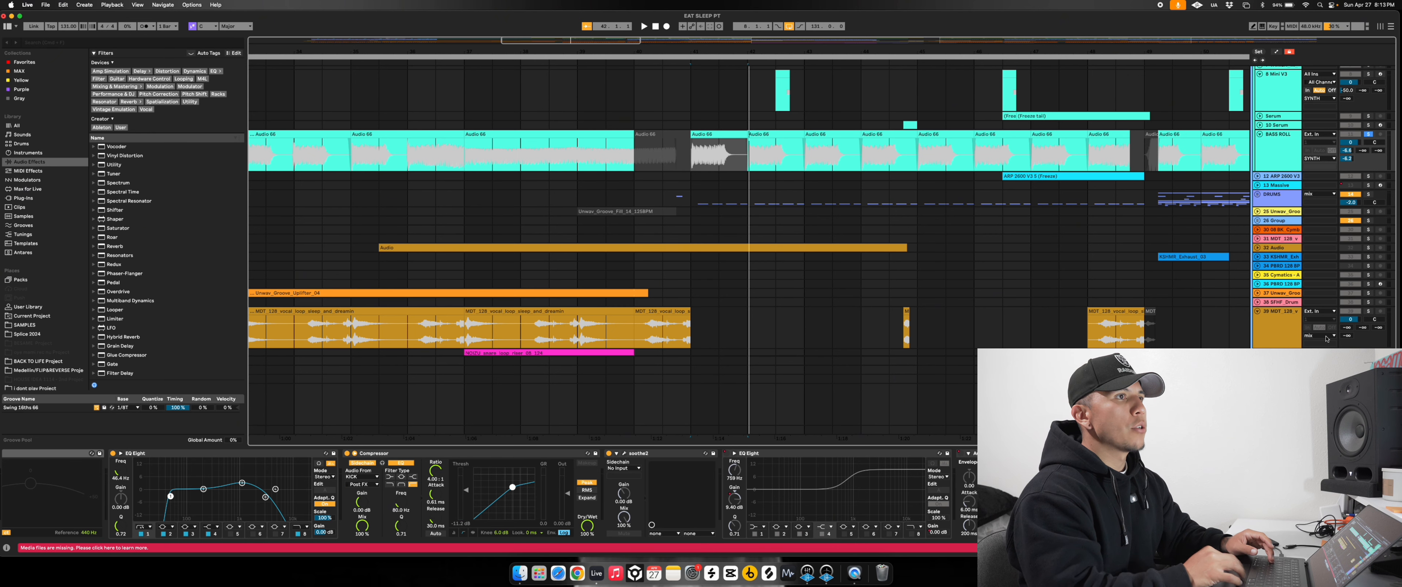
left_click(703, 395)
key("space")
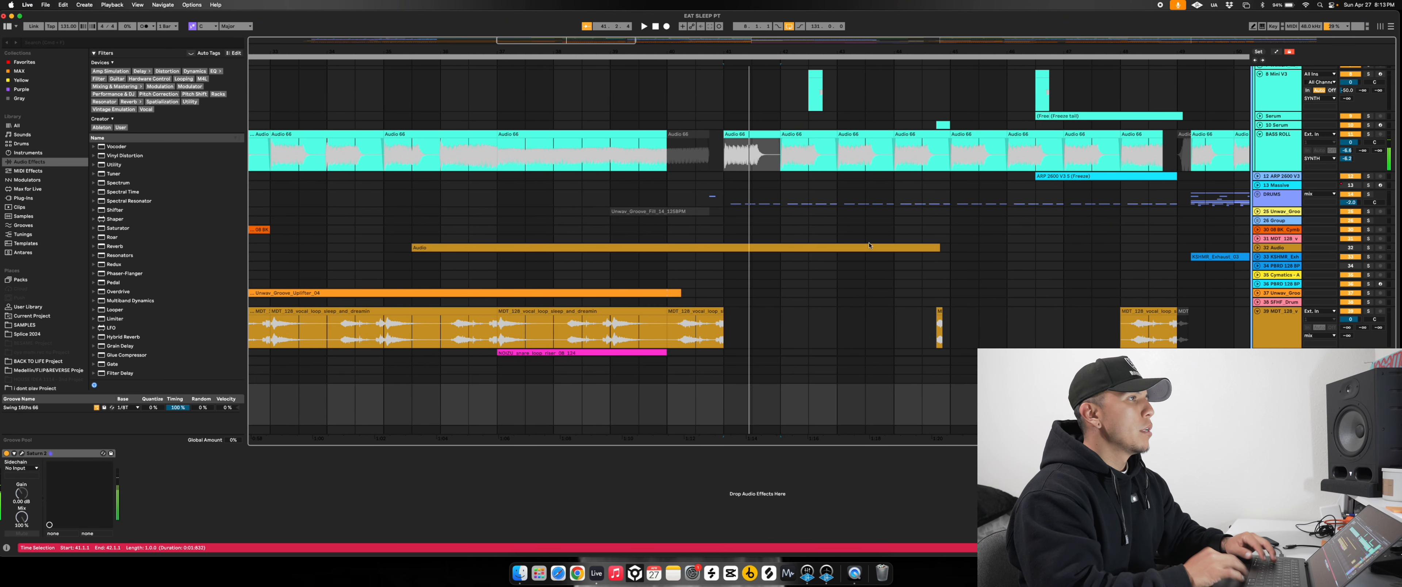
left_click(751, 155)
left_click(706, 453)
scroll(961, 240, "up", 2)
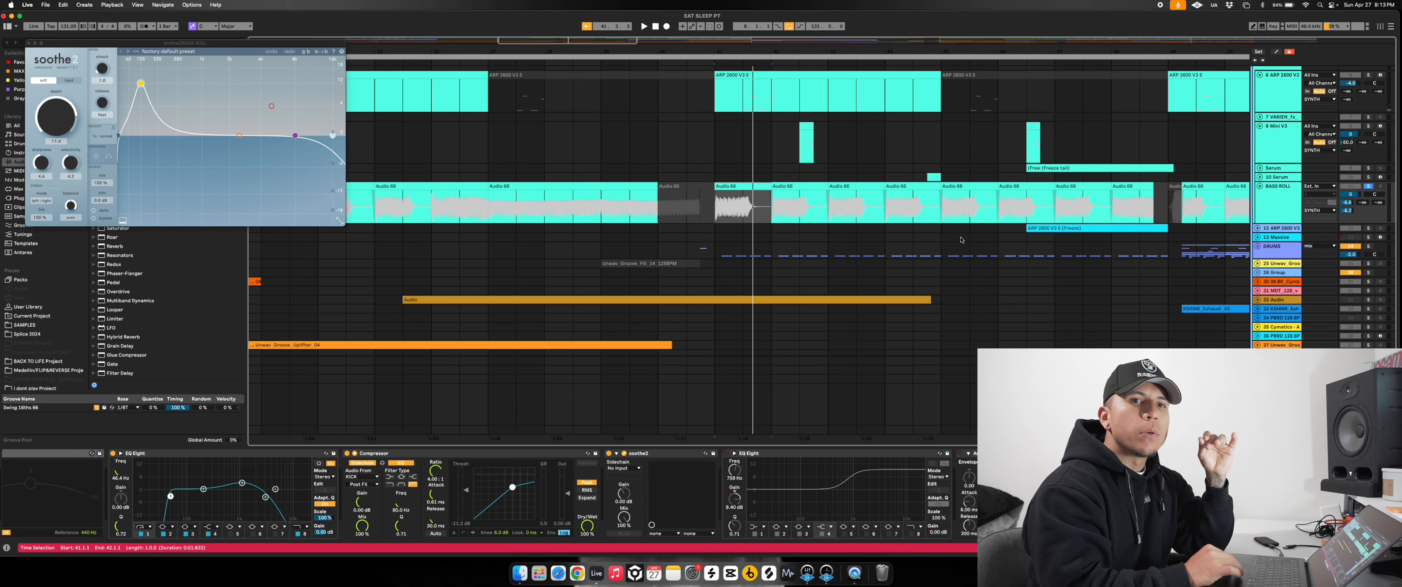
Solo the orange bass loop track and play its section after the break
scroll(960, 240, "down", 4)
scroll(961, 240, "down", 7)
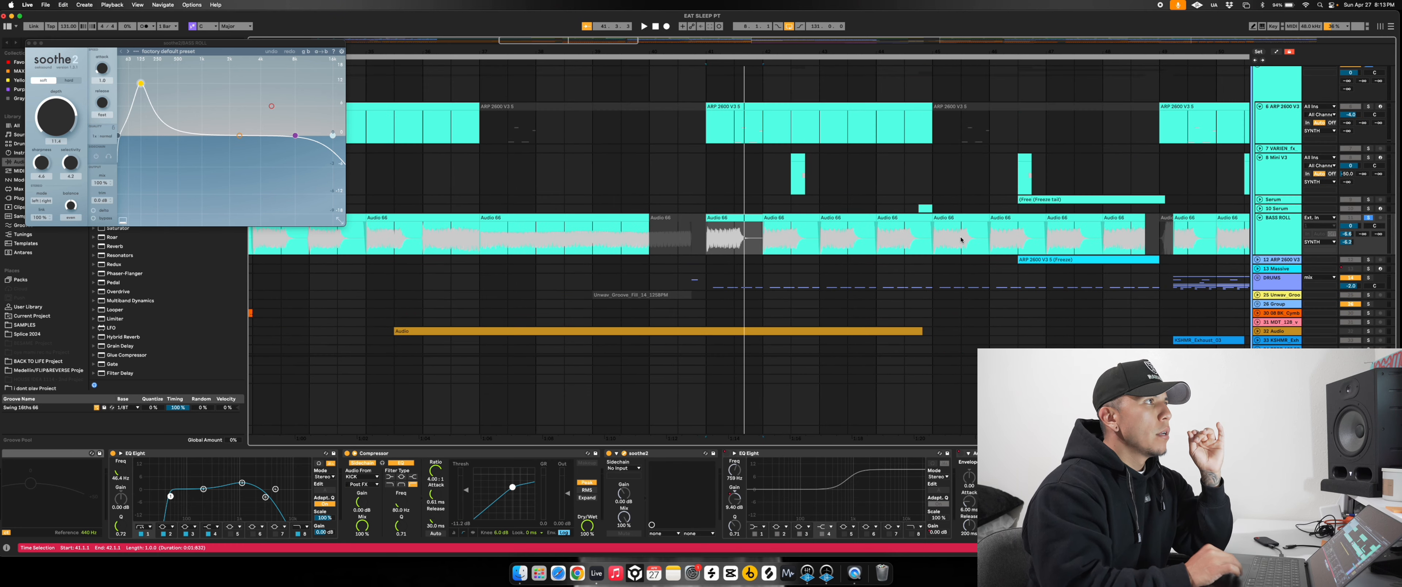
left_click(1288, 199)
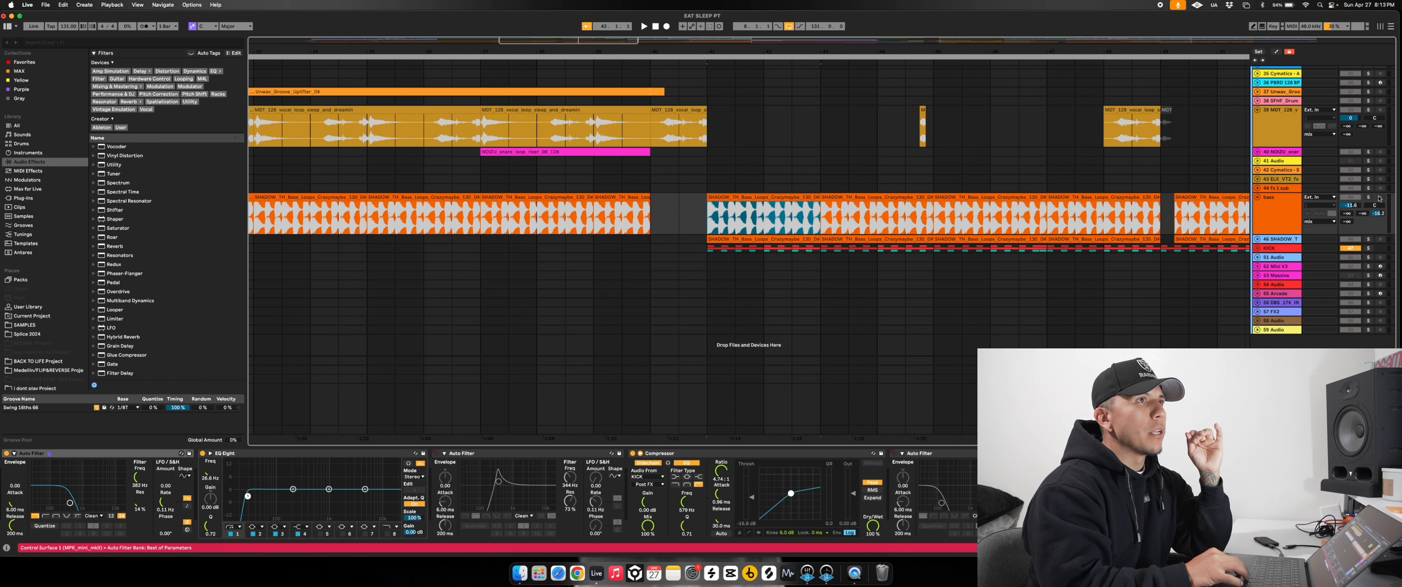
key("space")
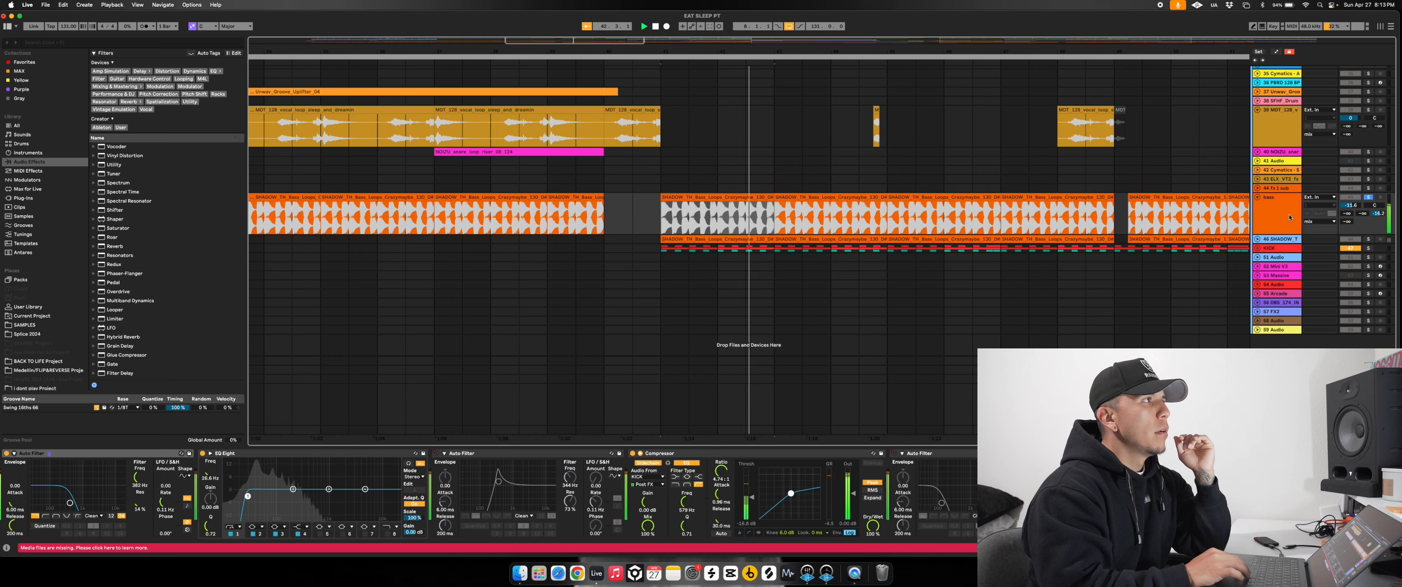
key("space")
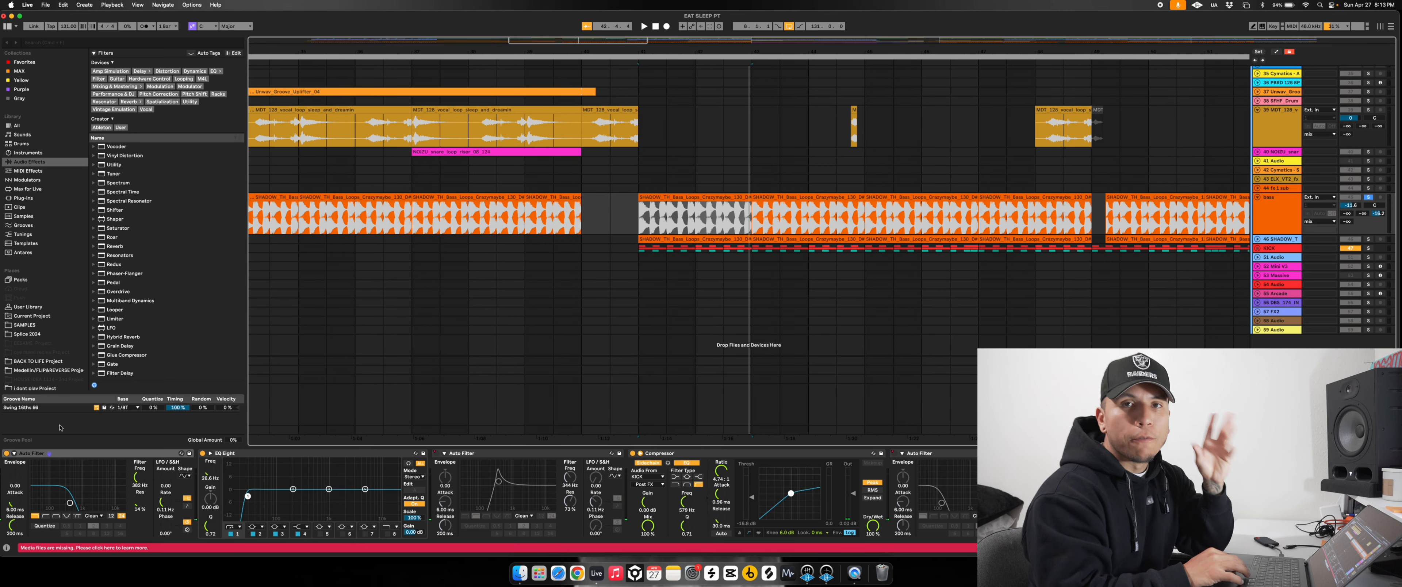
Select the BASS ROLL track, turn off soloing and play the section after the break
scroll(841, 238, "up", 15)
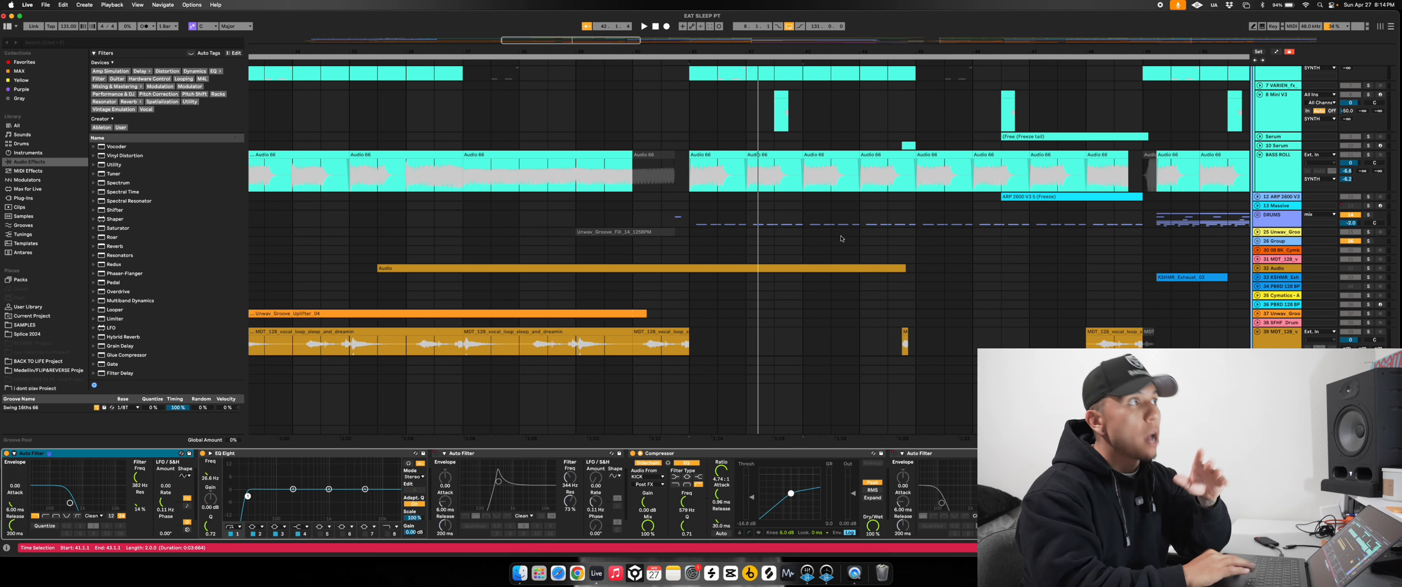
left_click(1363, 156)
key("space")
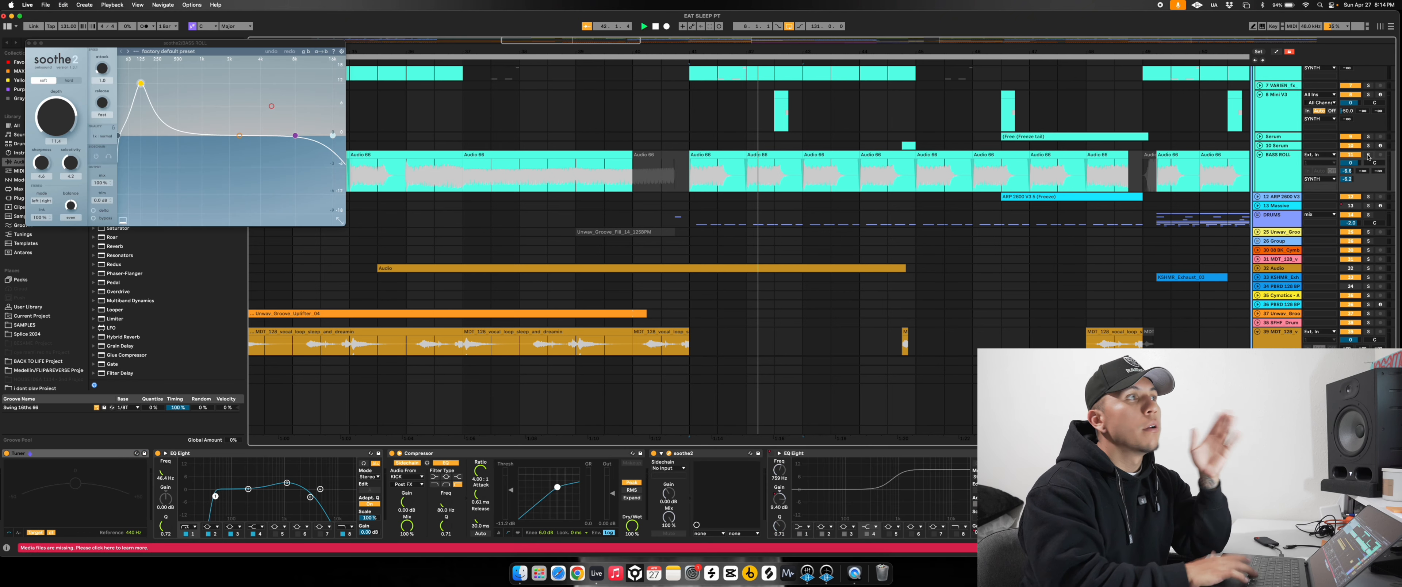
key("space")
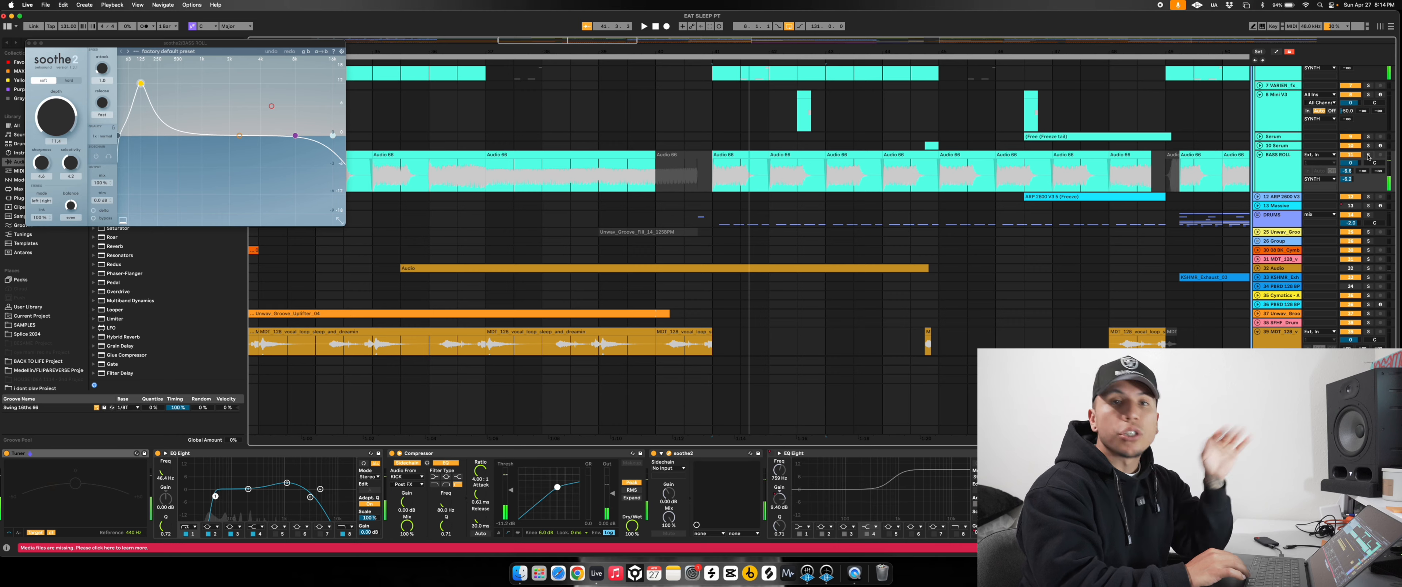
Solo the ARP 2600 V3 track and play it from the start of its clip after the break
scroll(1062, 157, "down", 3)
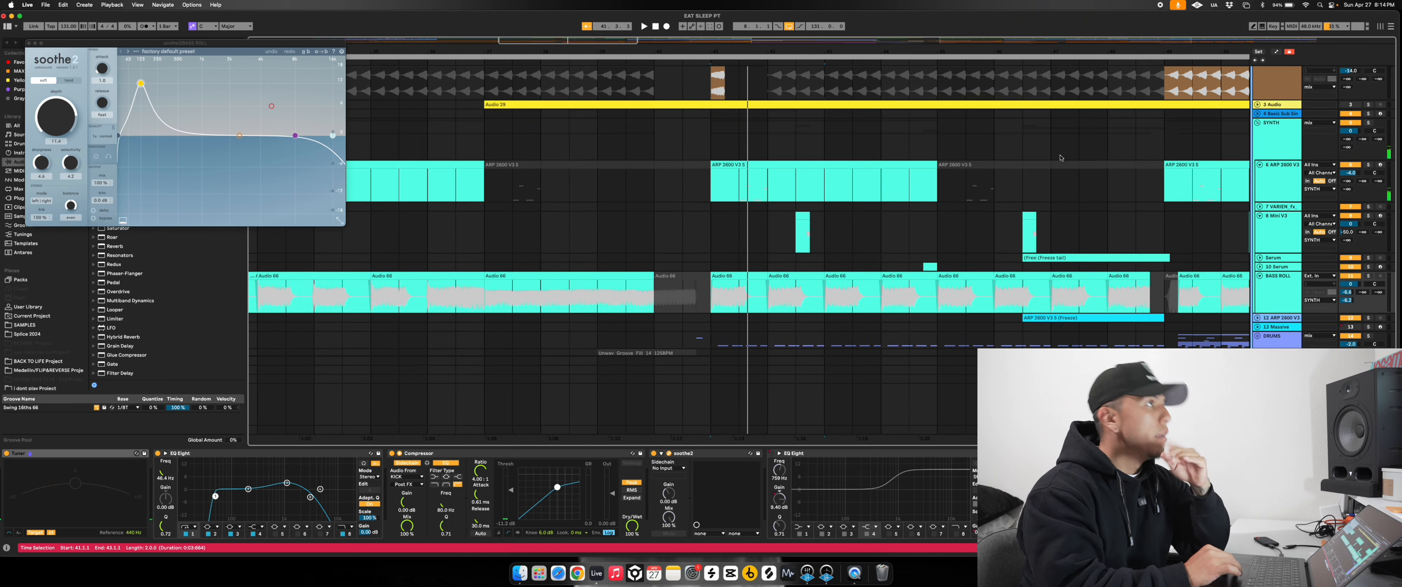
scroll(1062, 157, "down", 3)
scroll(768, 195, "up", 10)
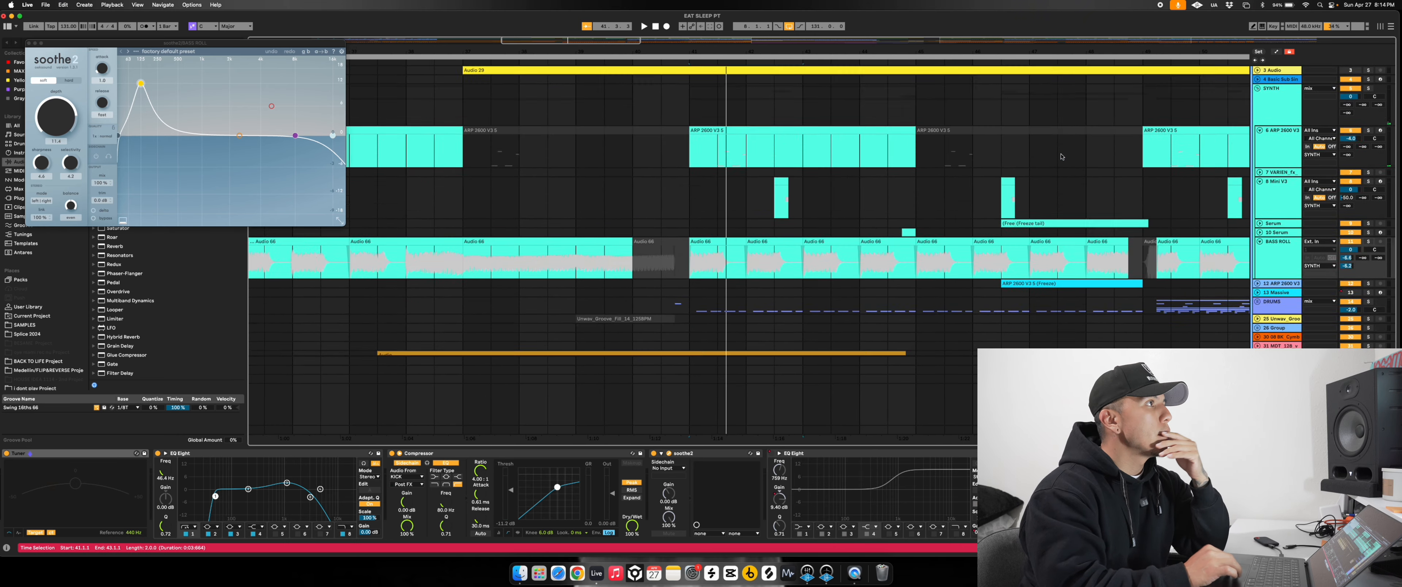
left_click(682, 238)
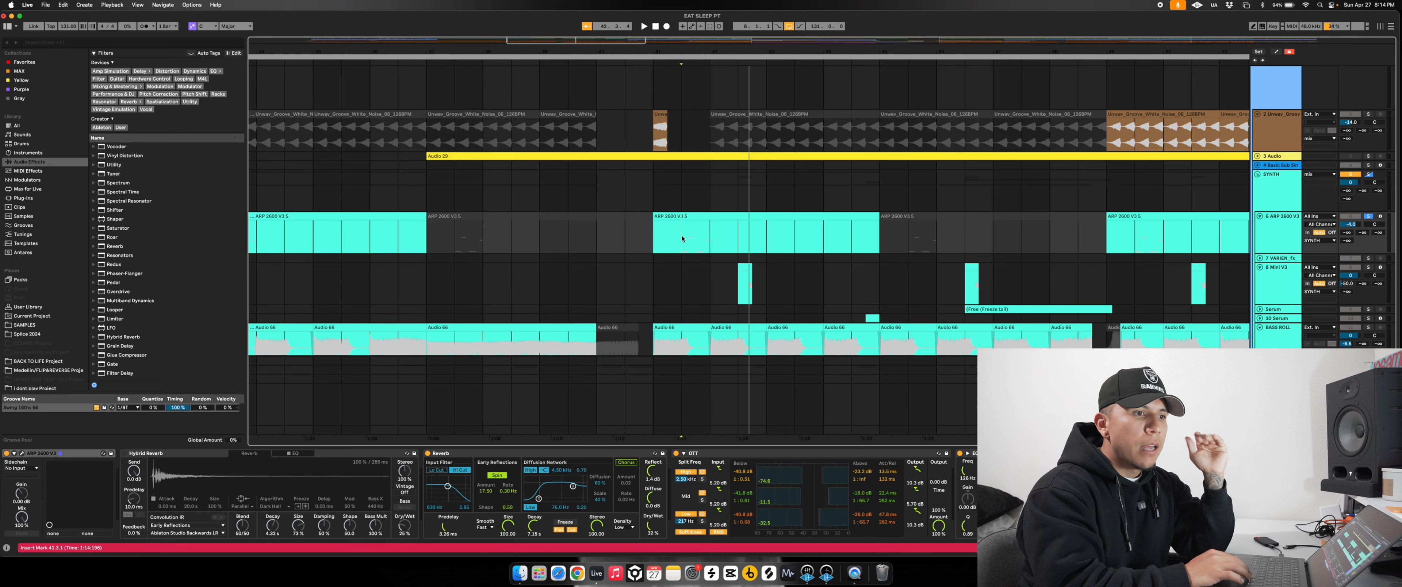
key("space")
left_click(655, 233)
left_click(680, 229)
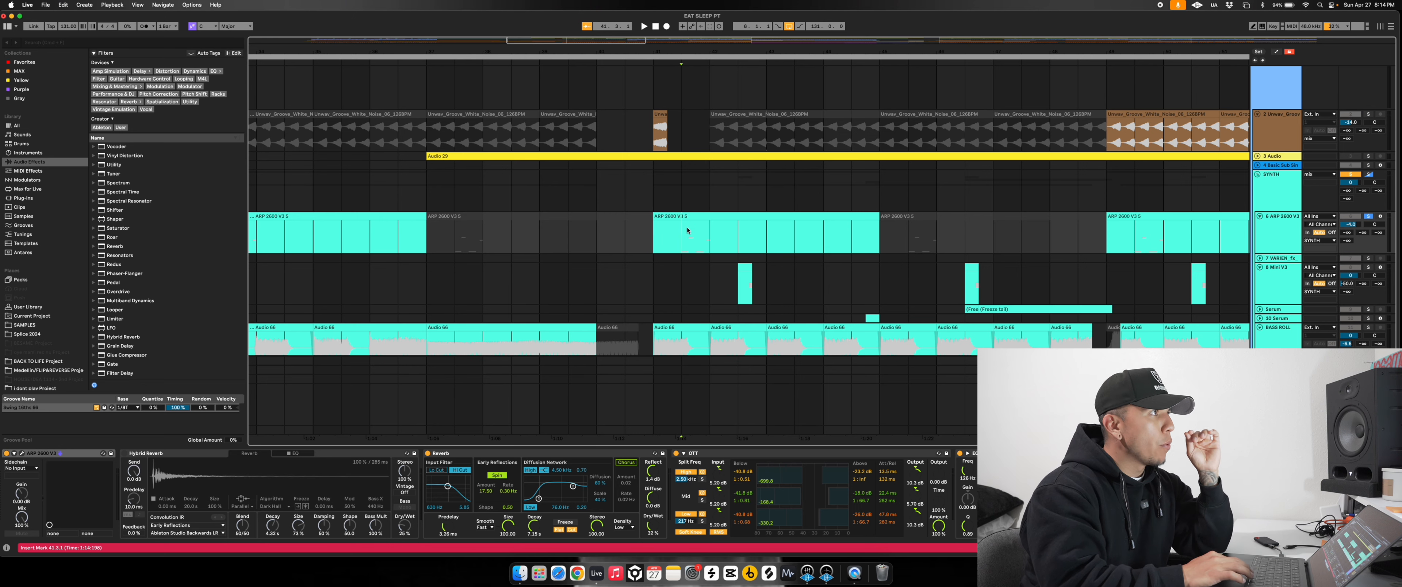
key("space")
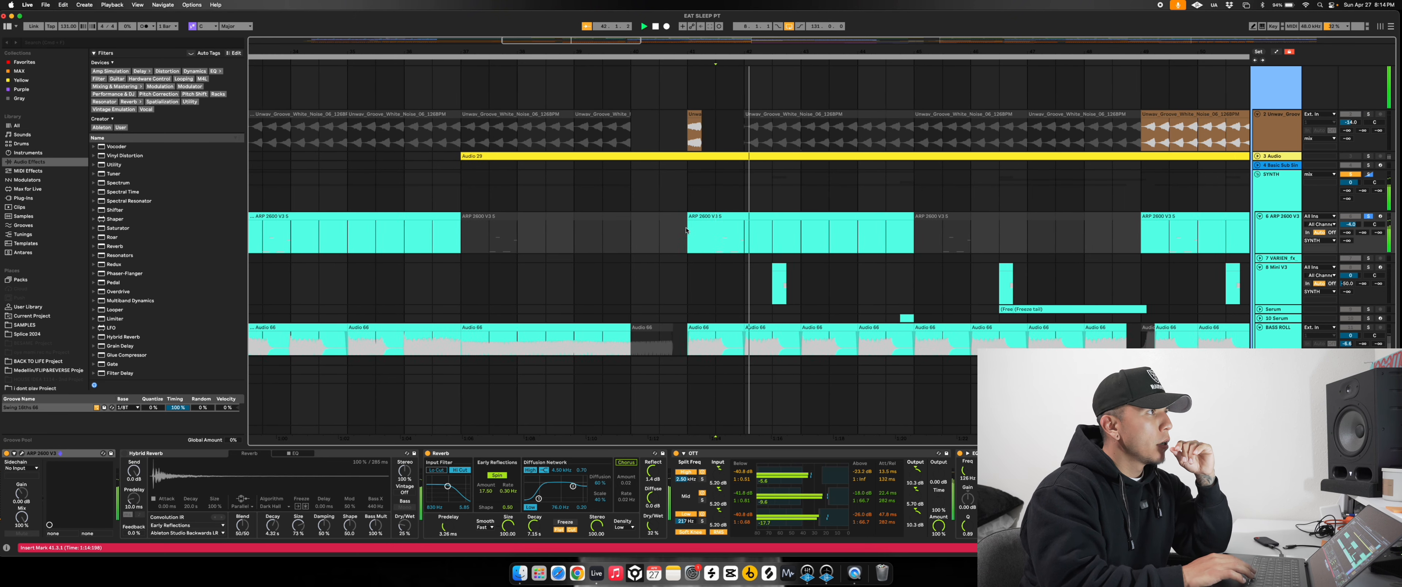
Solo the Mini V3 track, play its first clip after the break, and view its Mini V plug-in window before closing it
left_click(765, 266)
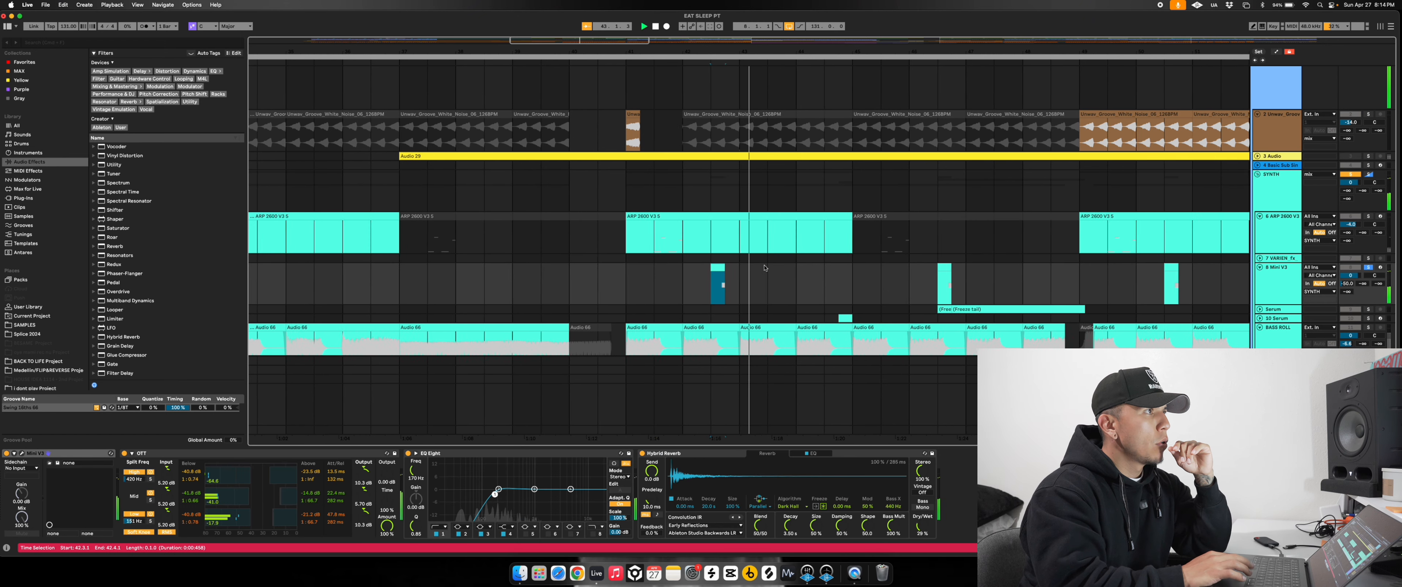
left_click(24, 453)
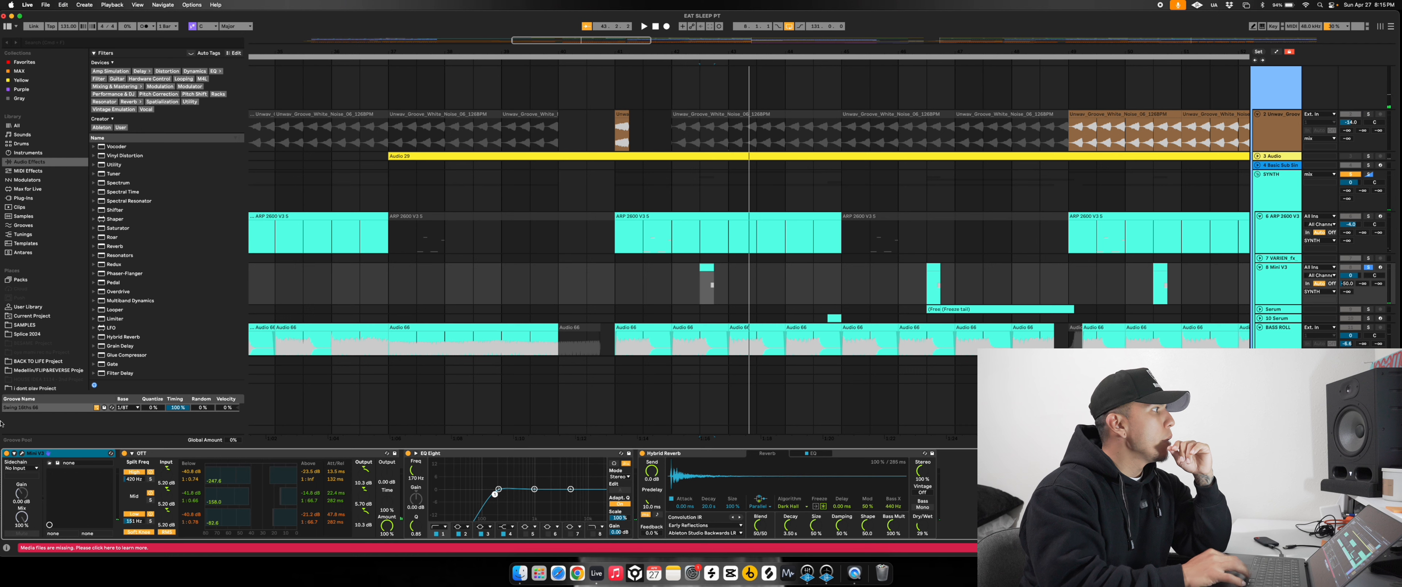
left_click(22, 454)
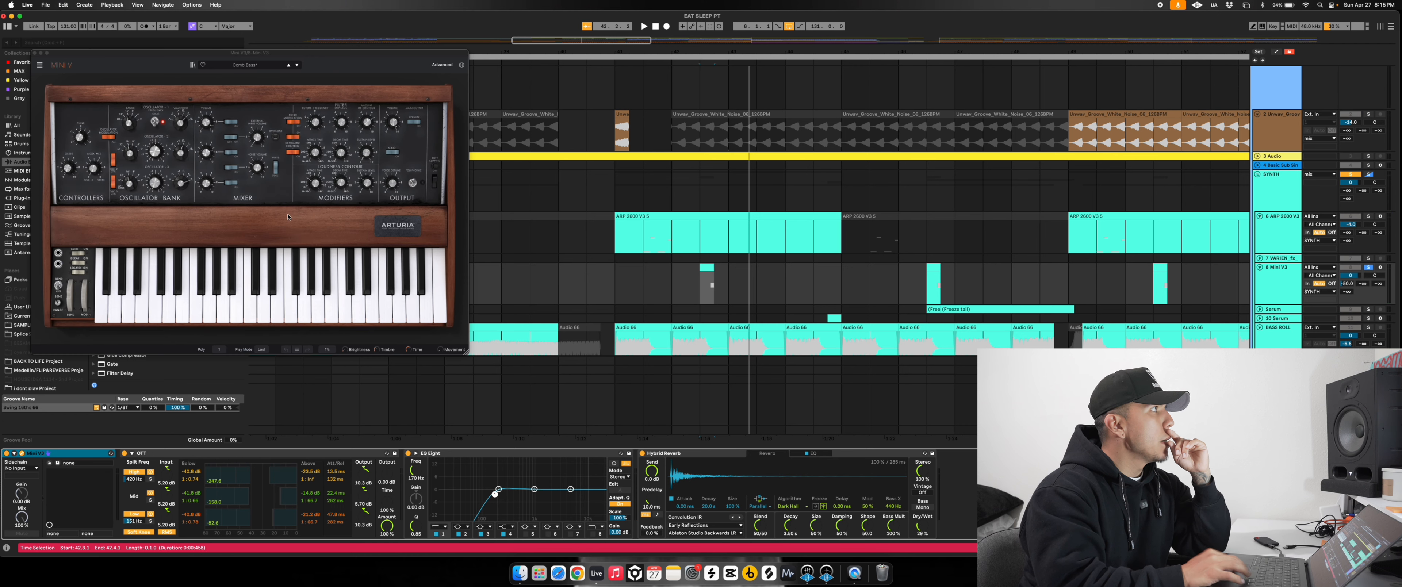
left_click(35, 53)
Solo the whole SYNTH group and play it from bar 41, where the ARP 2600 V3 clip after the break starts
left_click(643, 235)
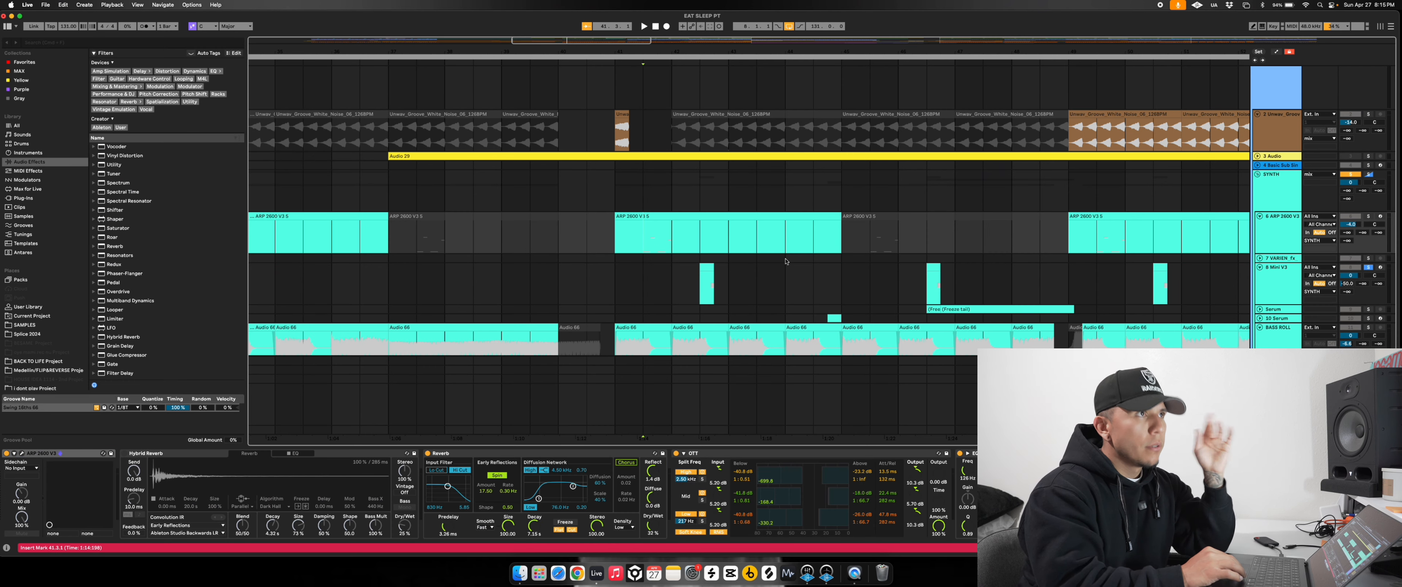
scroll(786, 261, "down", 3)
left_click(636, 144)
key("space")
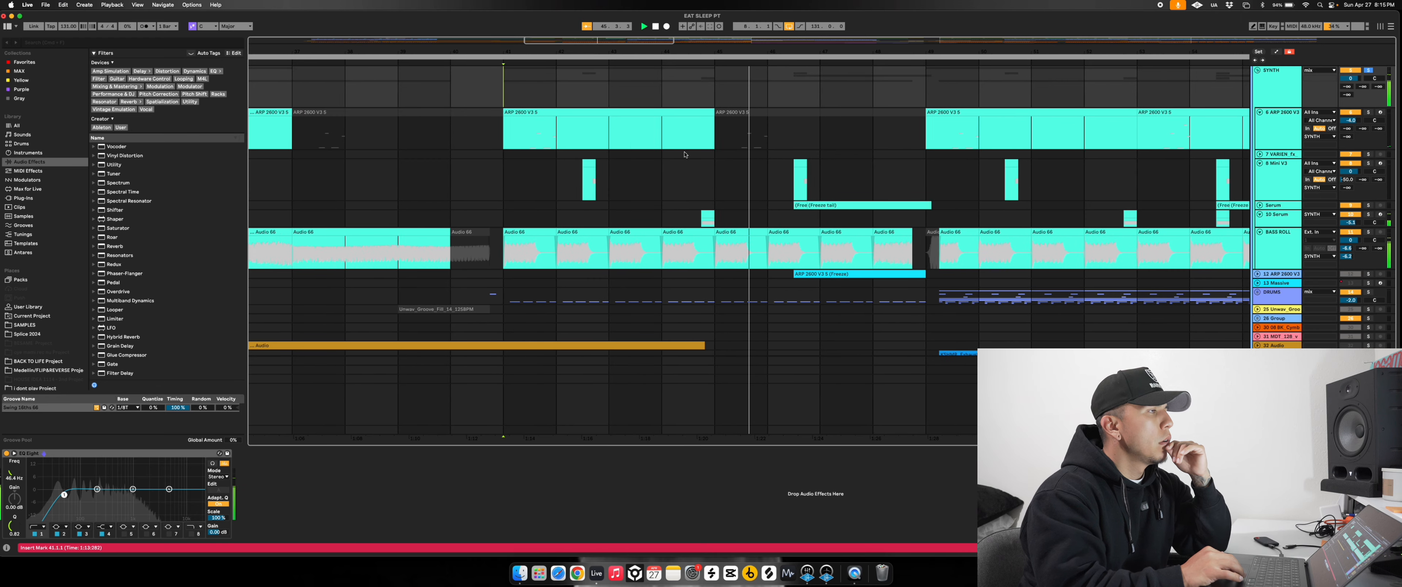
Unfold the Serum freeze track and the frozen ARP 2600 V3 track below BASS ROLL to show their clips
left_click(1260, 205)
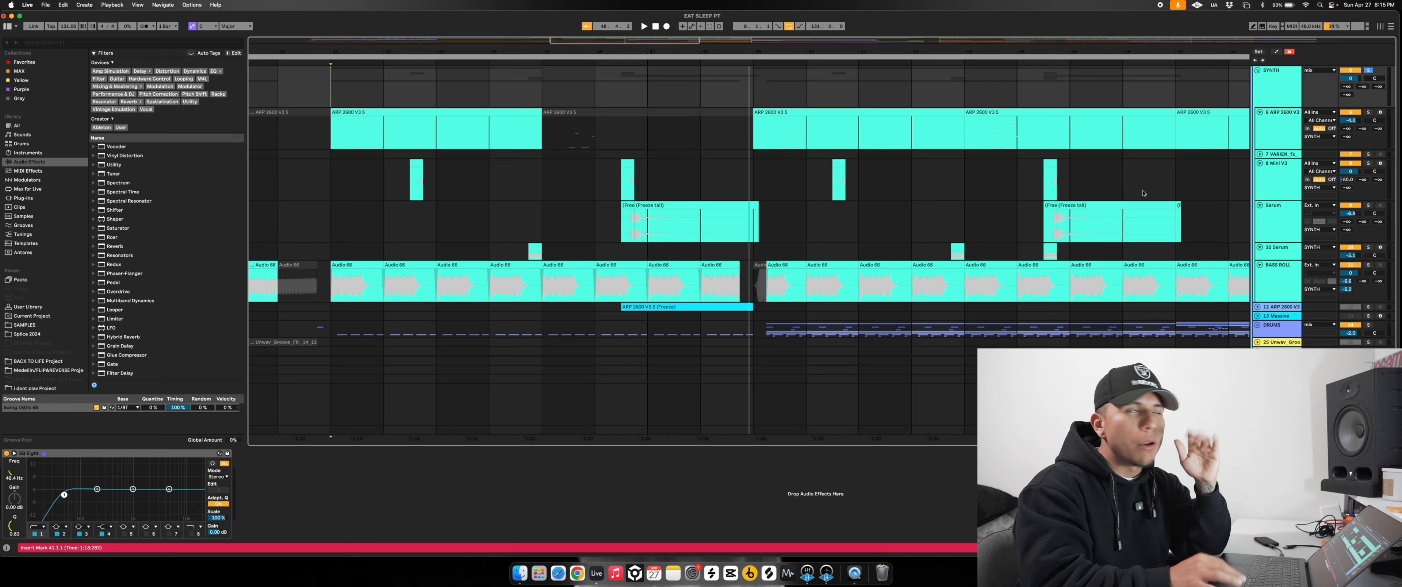
scroll(909, 159, "up", 3)
scroll(909, 160, "left", 2)
scroll(909, 159, "left", 2)
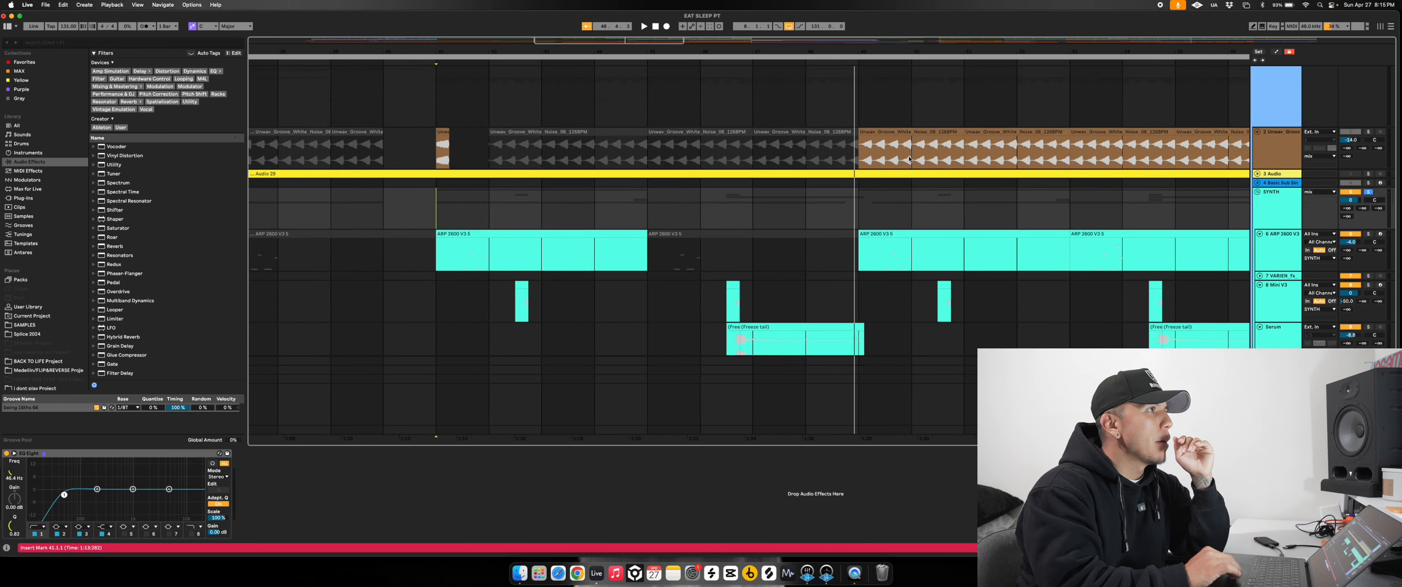
scroll(909, 160, "down", 6)
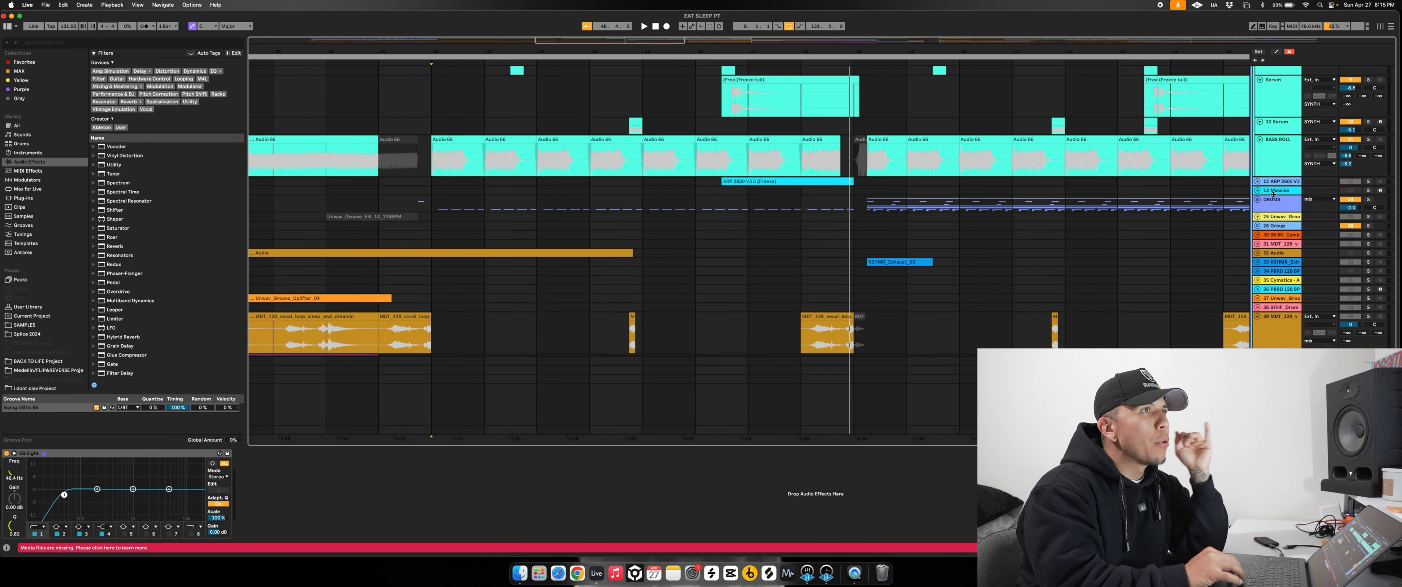
left_click(1258, 181)
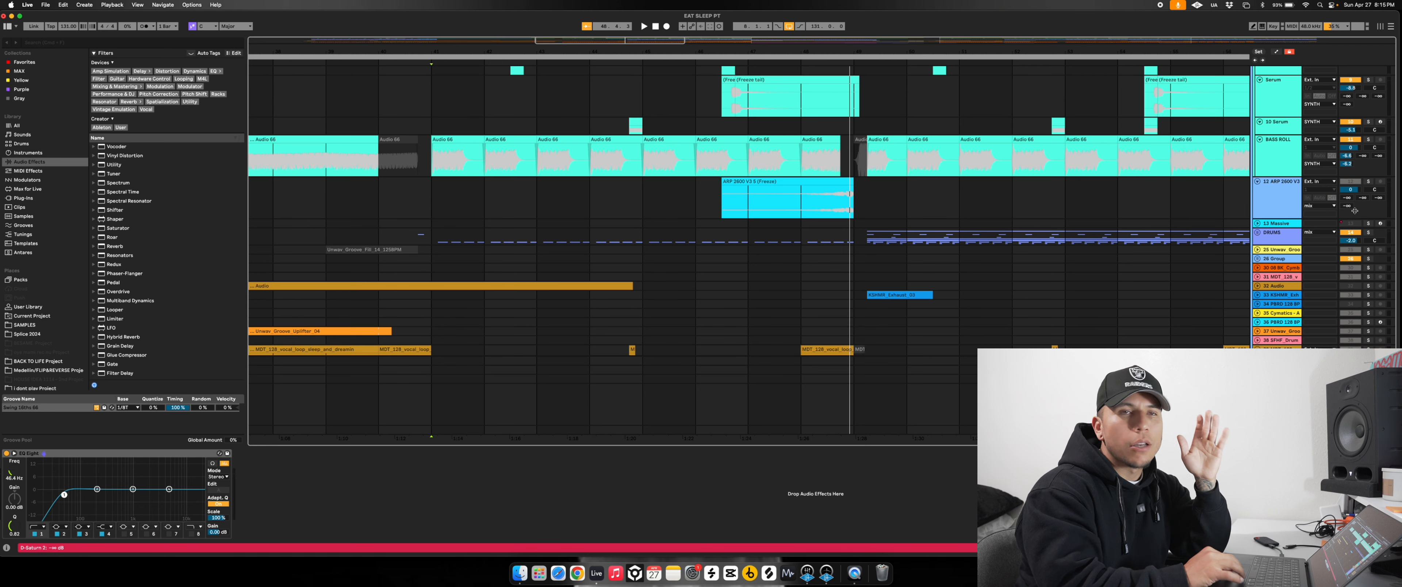
scroll(1306, 199, "up", 3)
scroll(1306, 199, "down", 1)
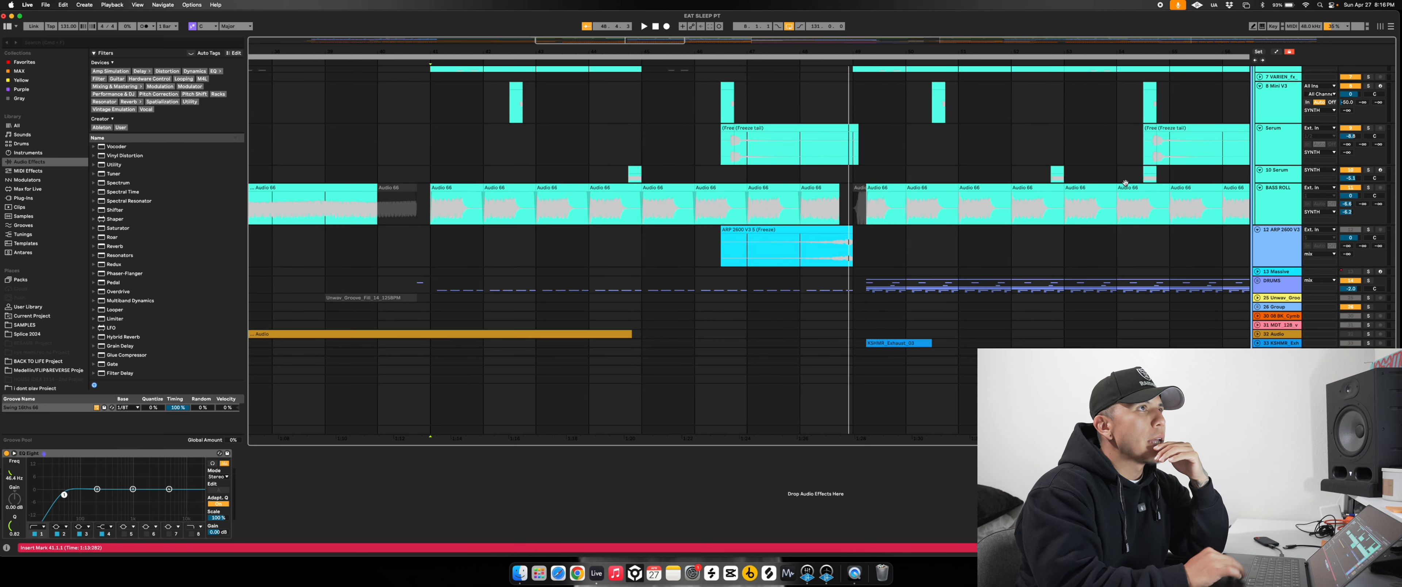
Select the VARIEN fx clip and play the soloed SYNTH group from bar 49
scroll(1306, 199, "right", 7)
scroll(938, 139, "down", 5)
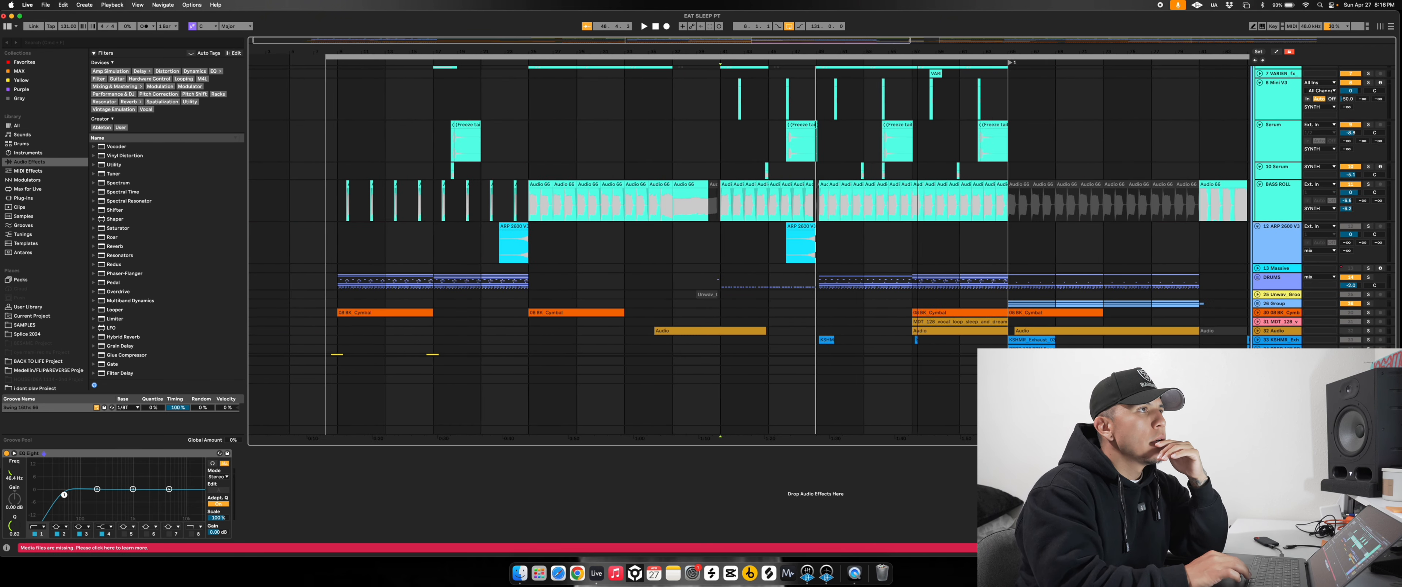
scroll(937, 140, "up", 3)
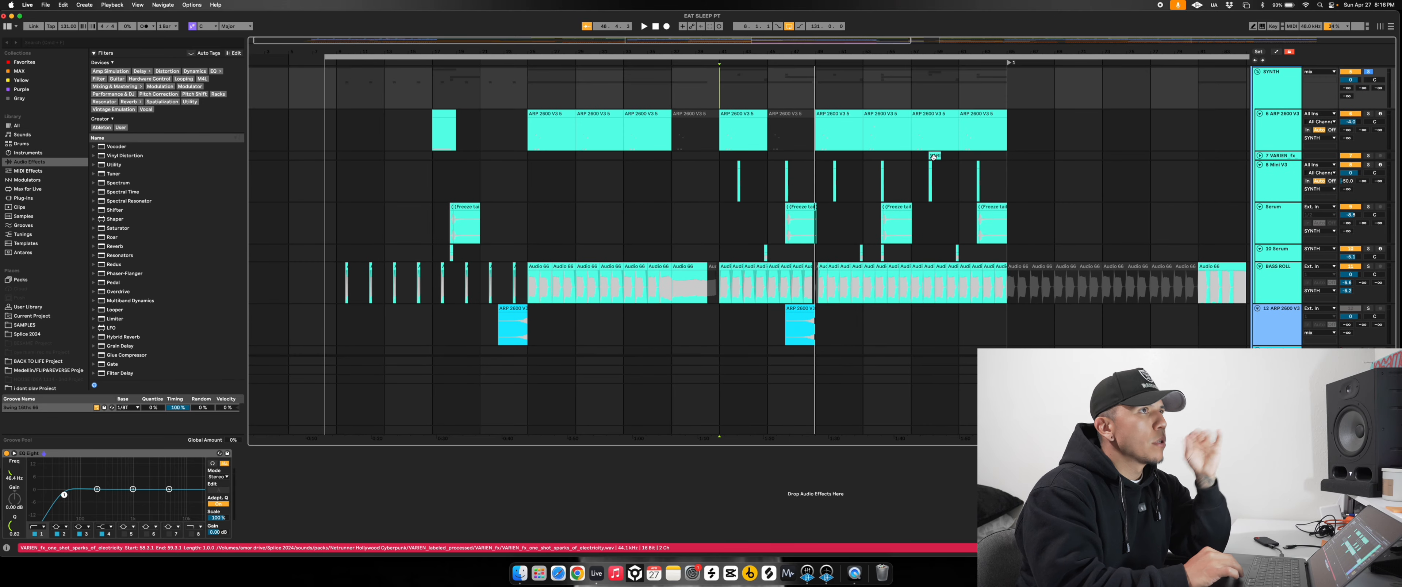
left_click(935, 156)
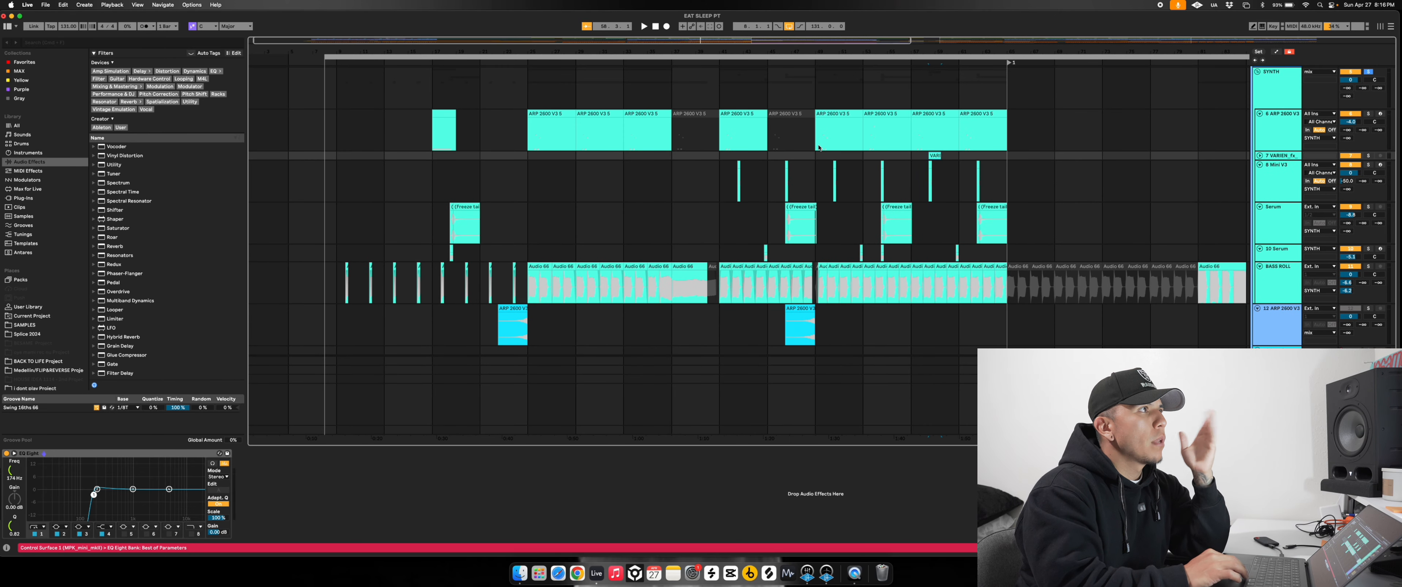
left_click(816, 148)
key("space")
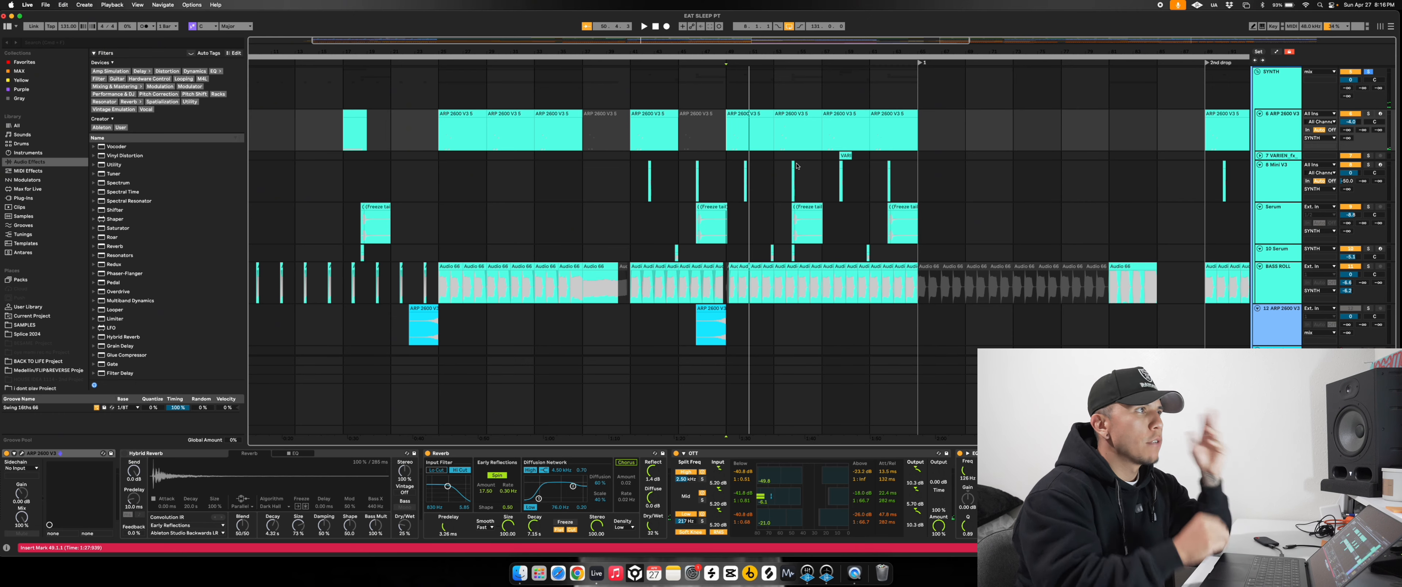
Solo the main MDT_128 vocal loop track and audition its clips from bar 17 and from bar 33
scroll(800, 259, "down", 10)
scroll(800, 259, "up", 5)
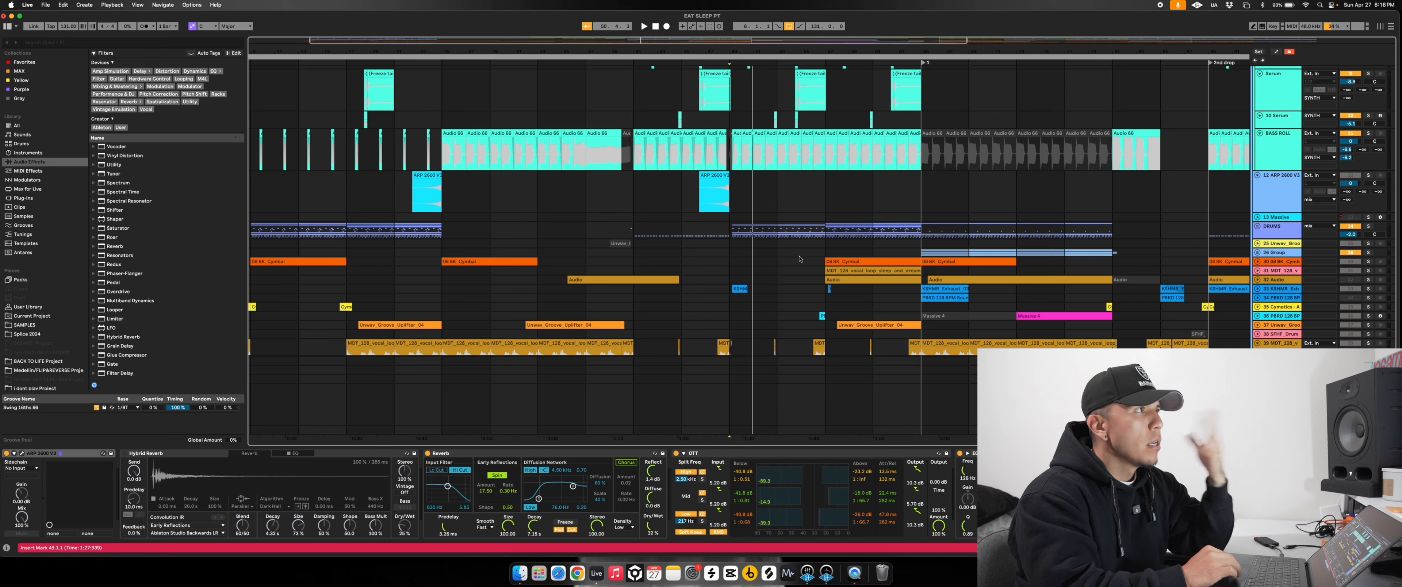
scroll(800, 259, "down", 5)
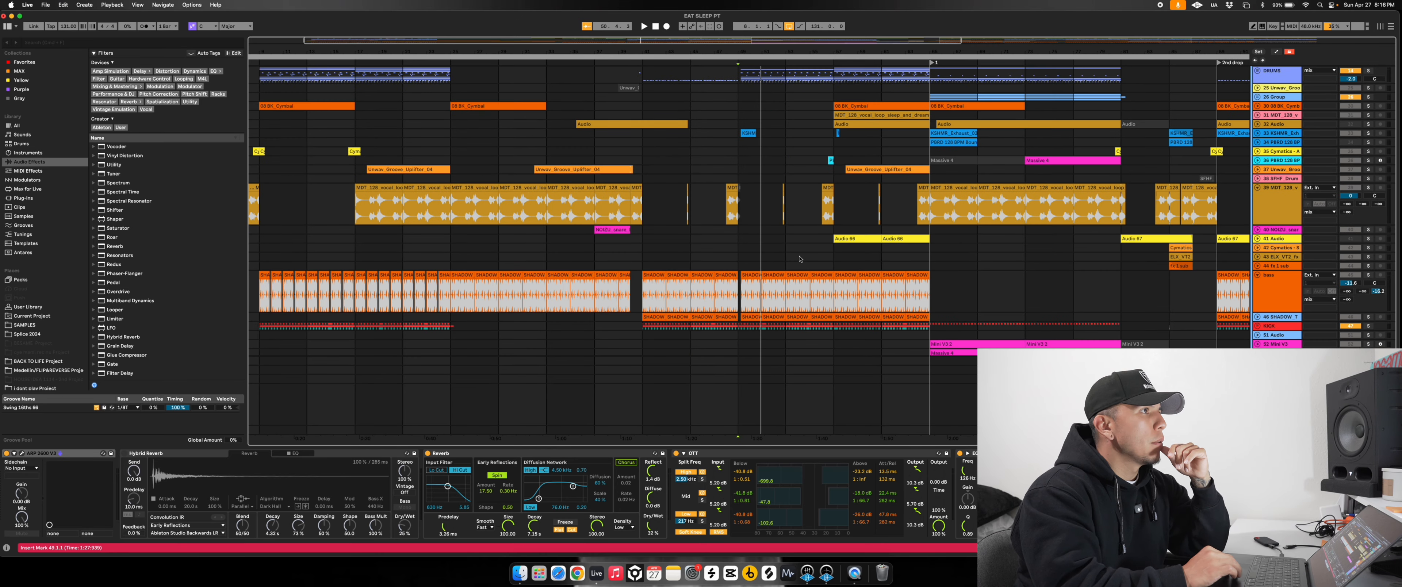
scroll(800, 260, "down", 2)
scroll(762, 256, "left", 3)
left_click(458, 172)
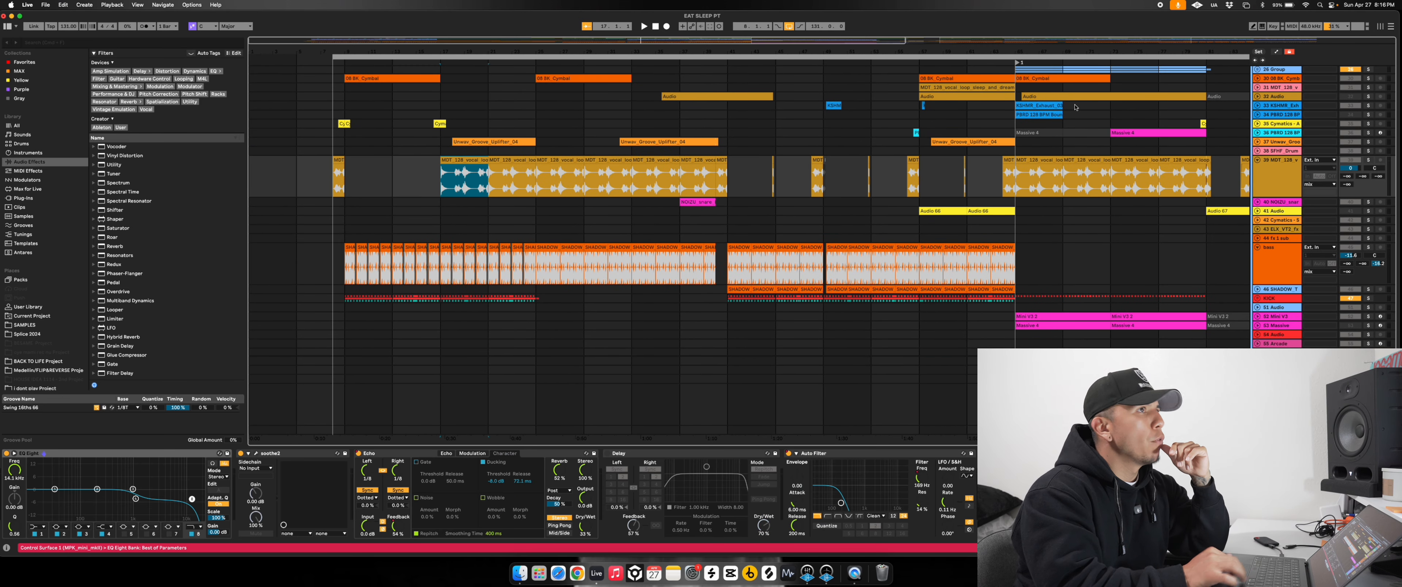
left_click(1368, 161)
key("space")
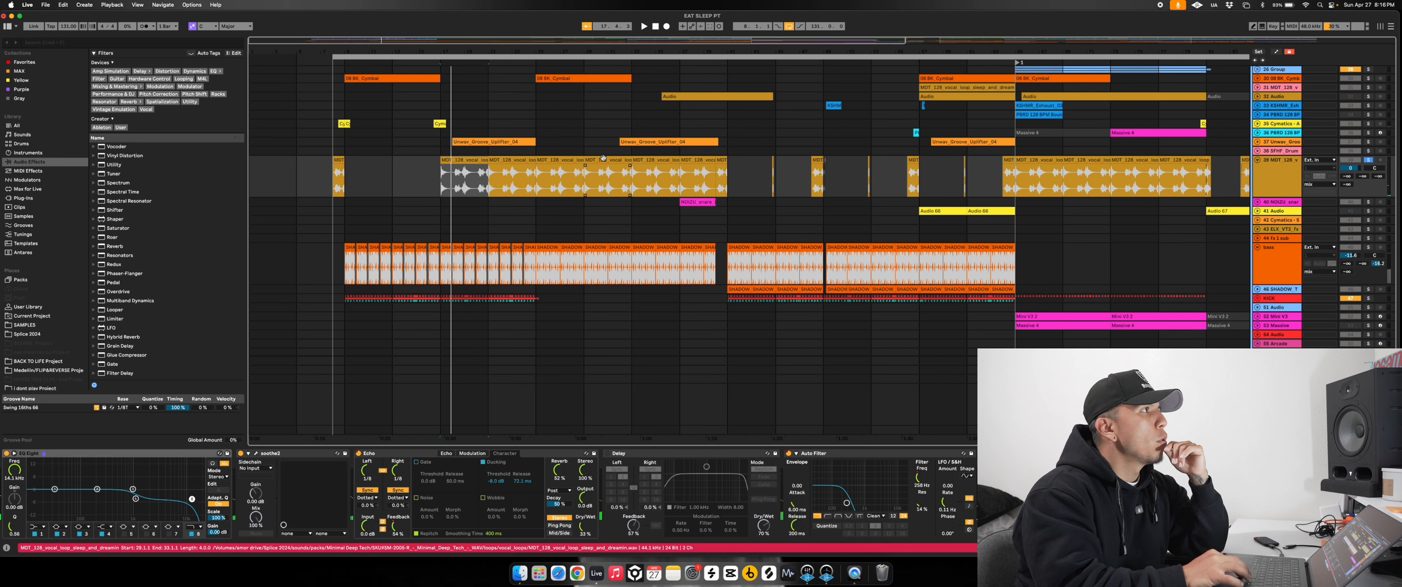
left_click(647, 159)
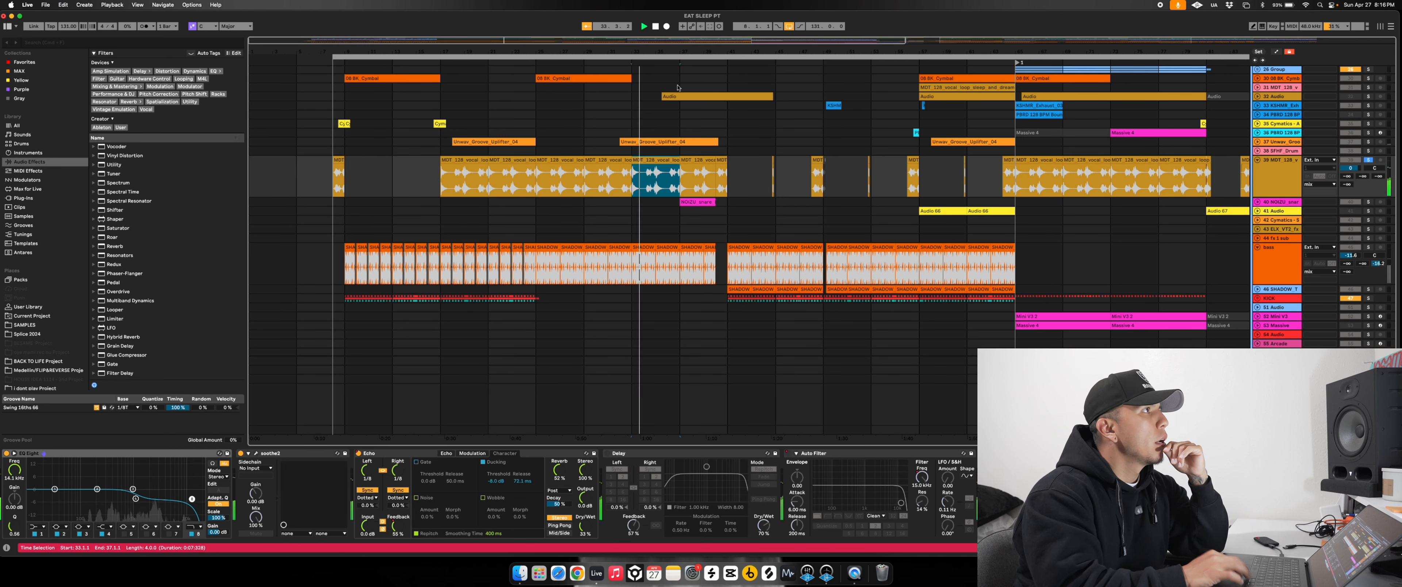
left_click_drag(690, 44, 690, 49)
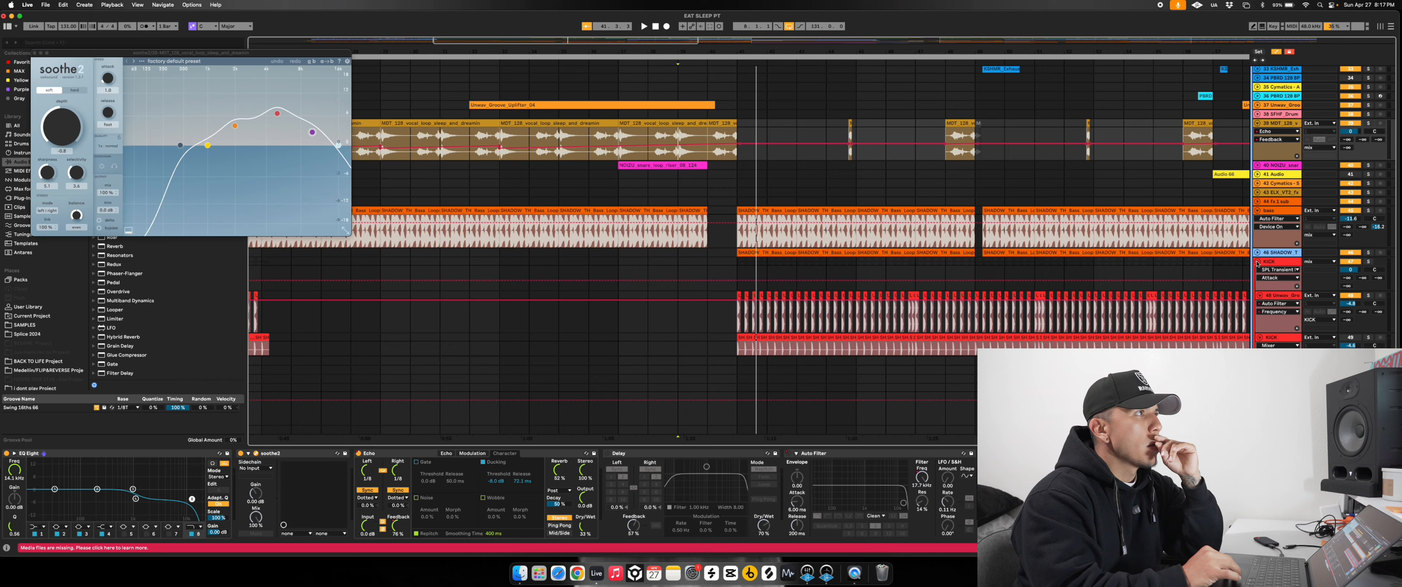
Unfold and solo the second MDT_128 vocal loop track, dated 2024-12-17, and play its clip from bar 57
scroll(1085, 187, "up", 5)
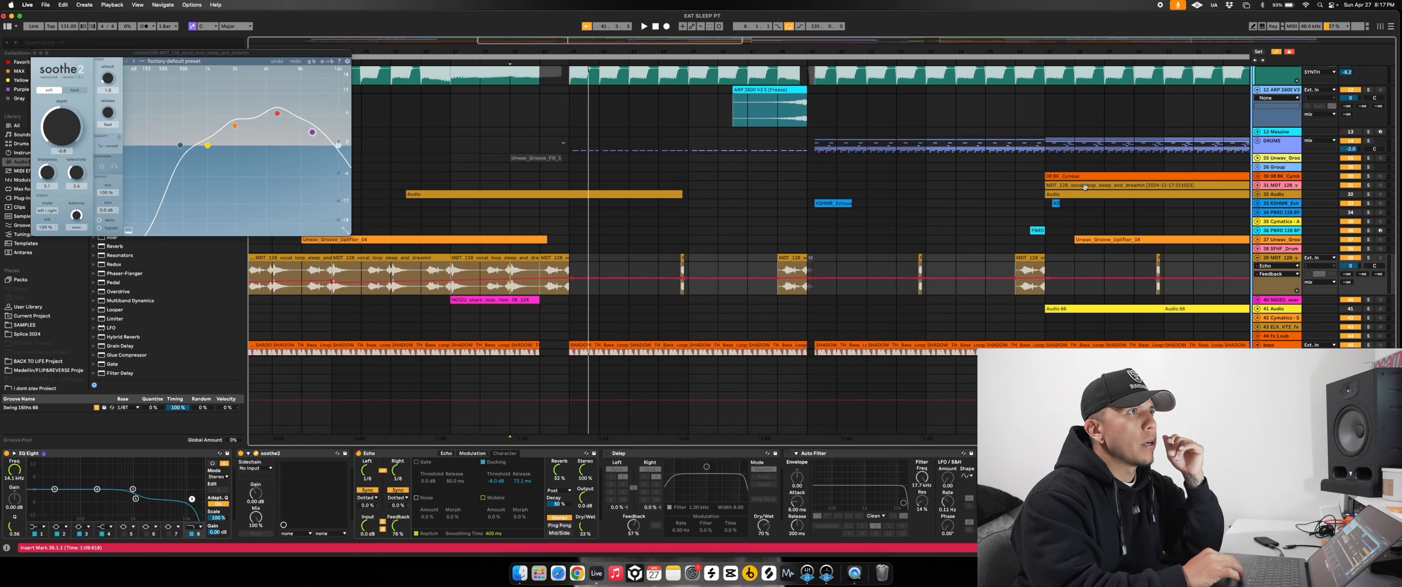
scroll(1105, 80, "right", 5)
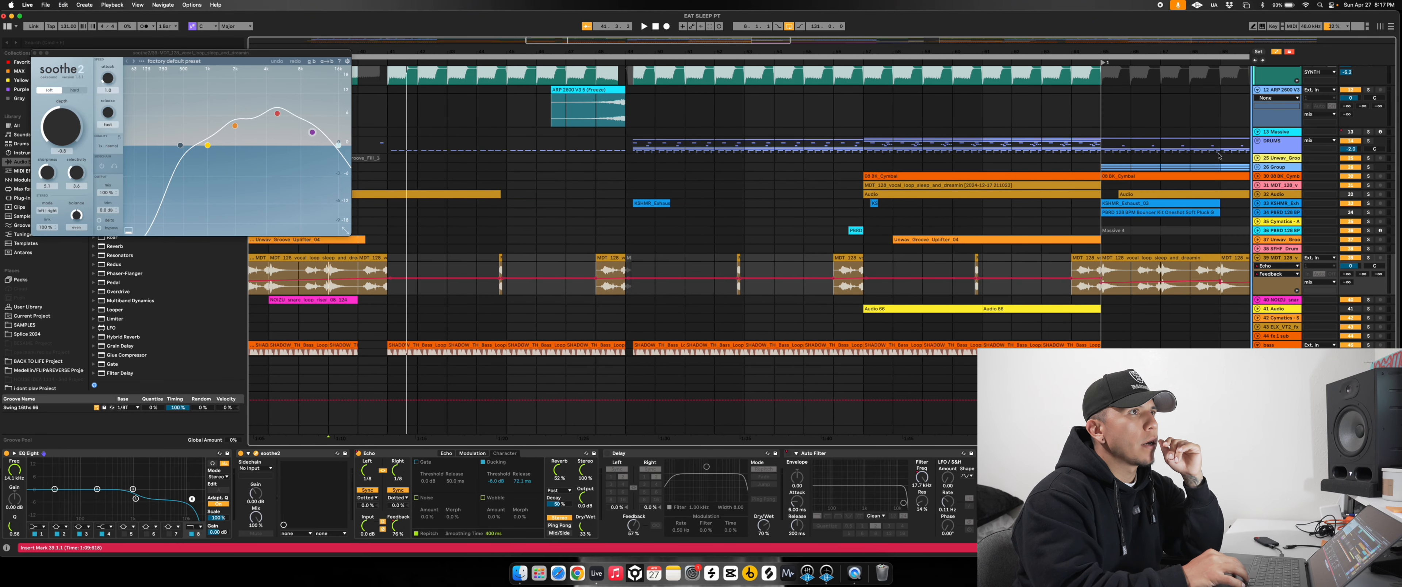
left_click(1258, 185)
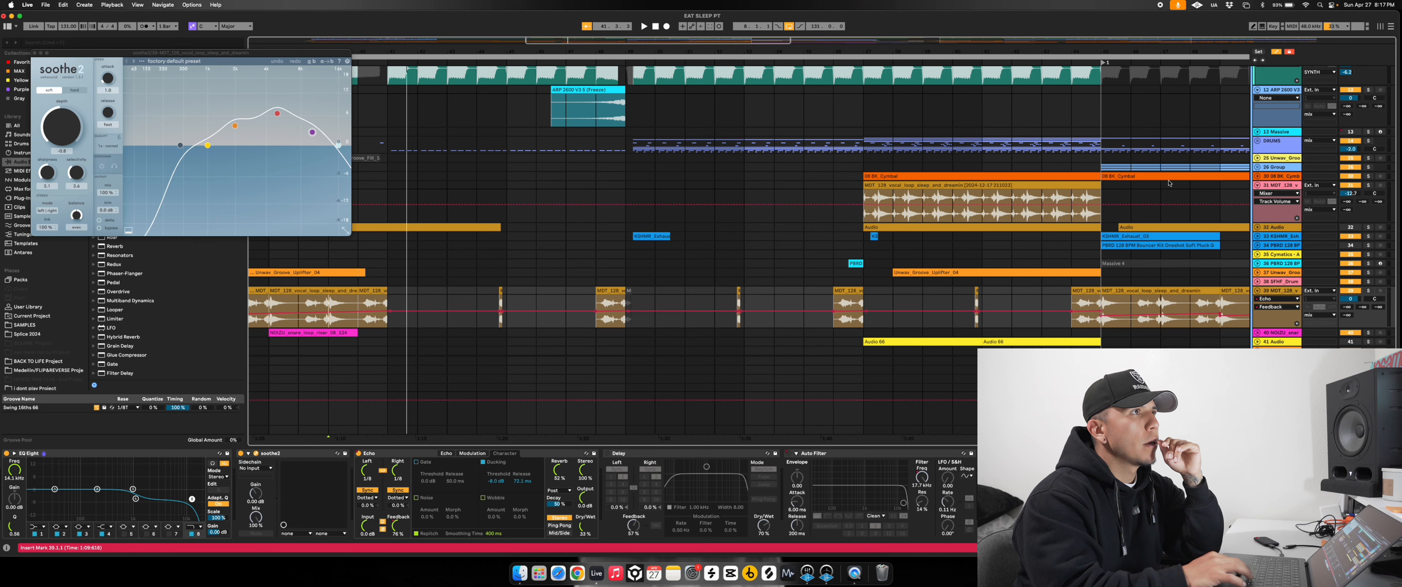
left_click(1358, 186)
key("space")
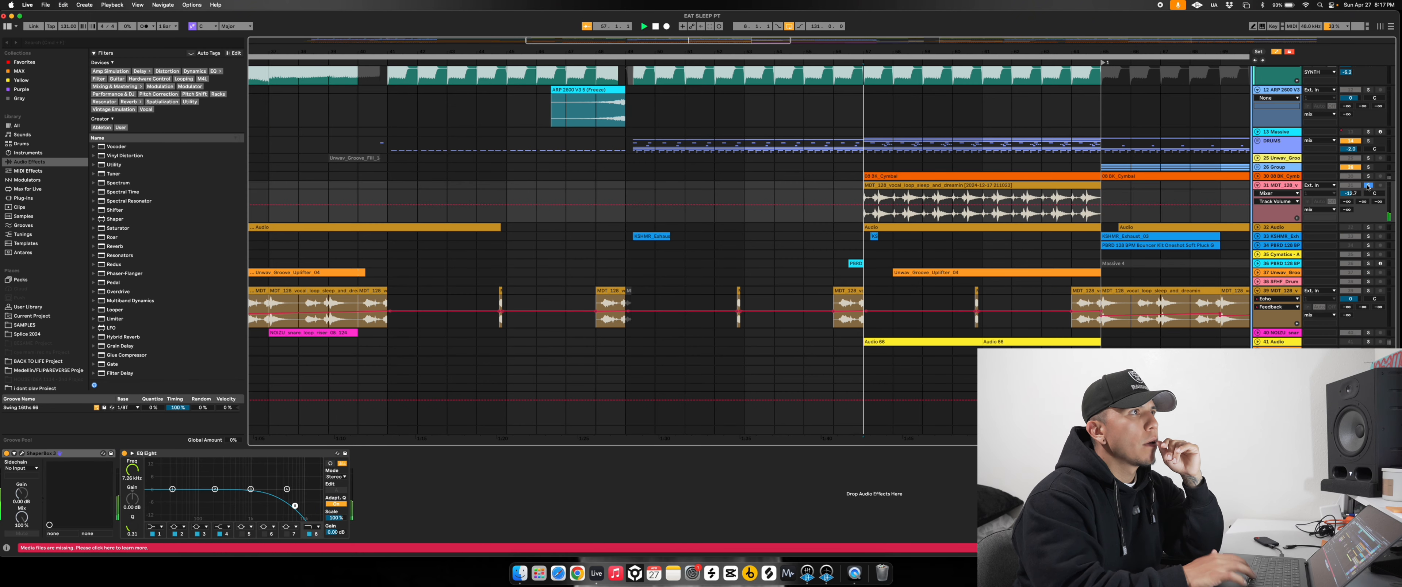
Play the second vocal loop clip with its Transposition envelope displayed, and turn off the track's solo
scroll(839, 52, "down", 1)
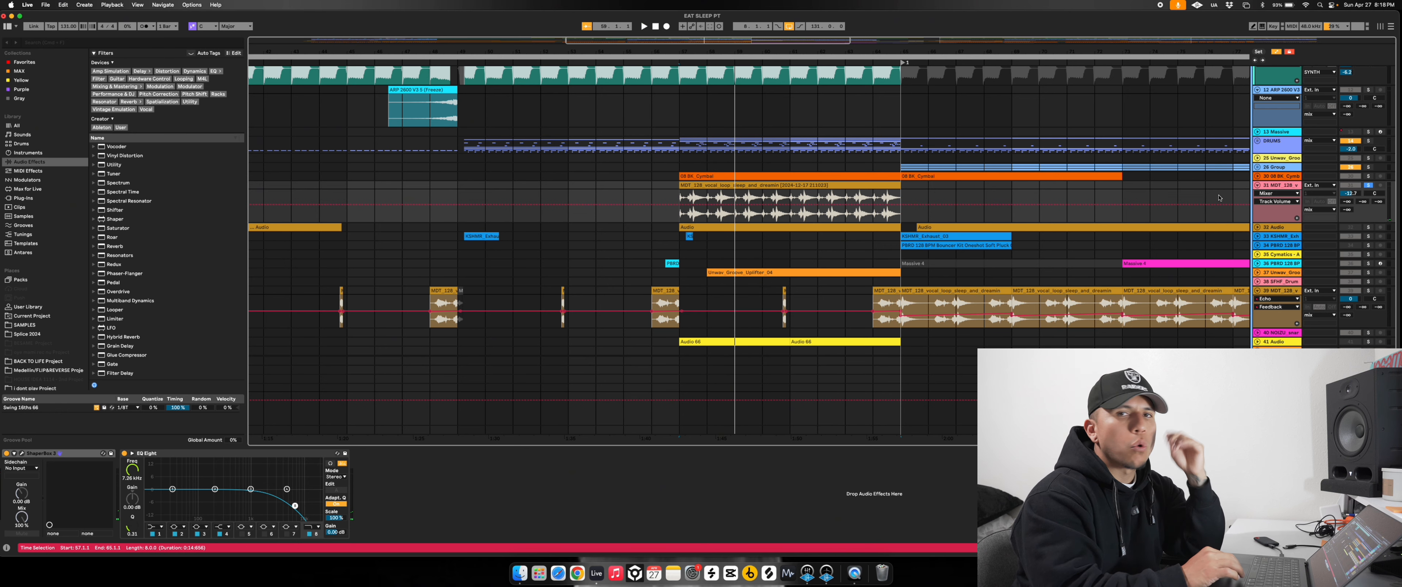
left_click(882, 213)
key("space")
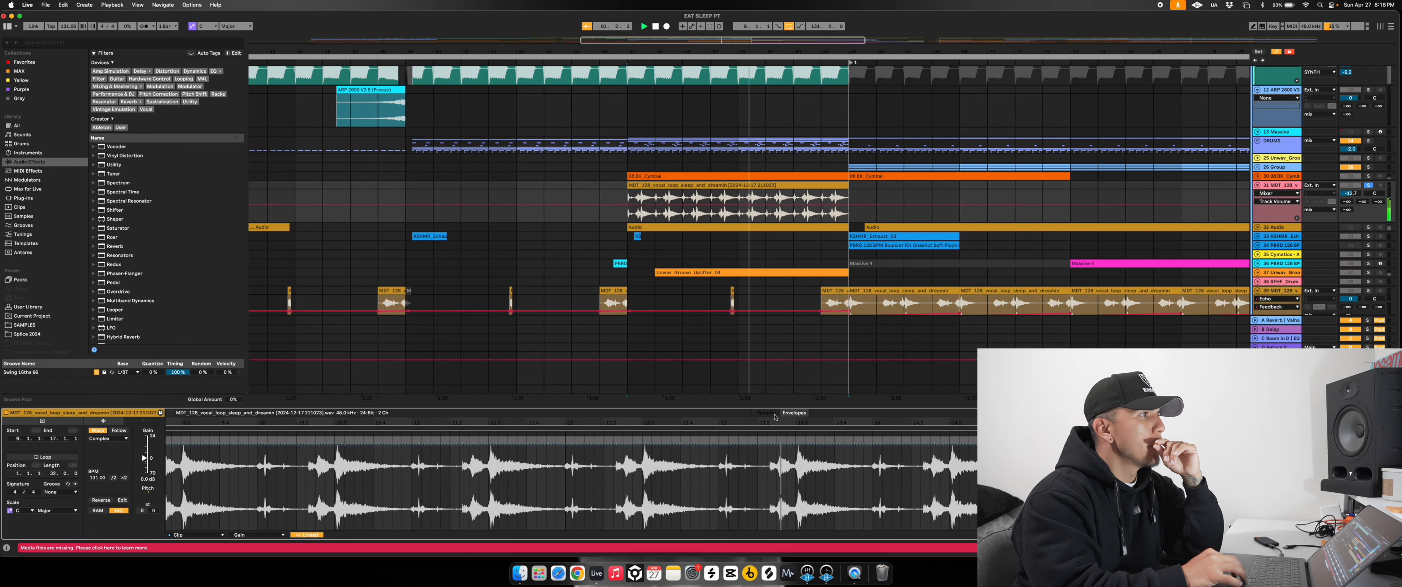
left_click(257, 535)
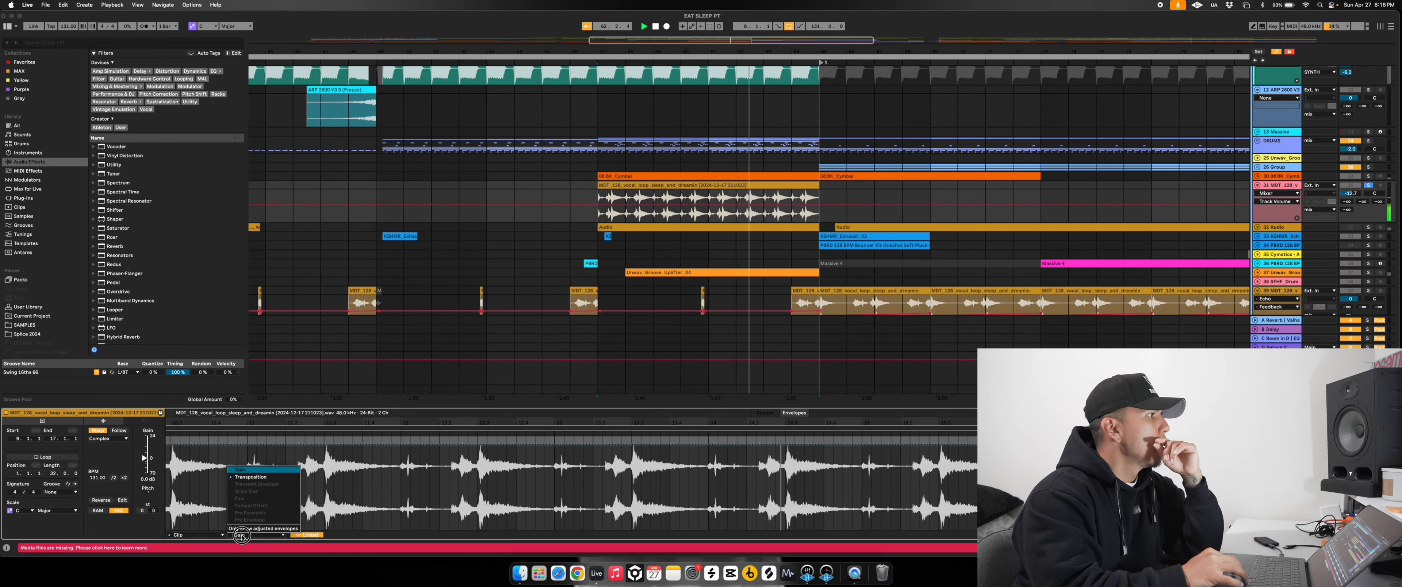
left_click(251, 476)
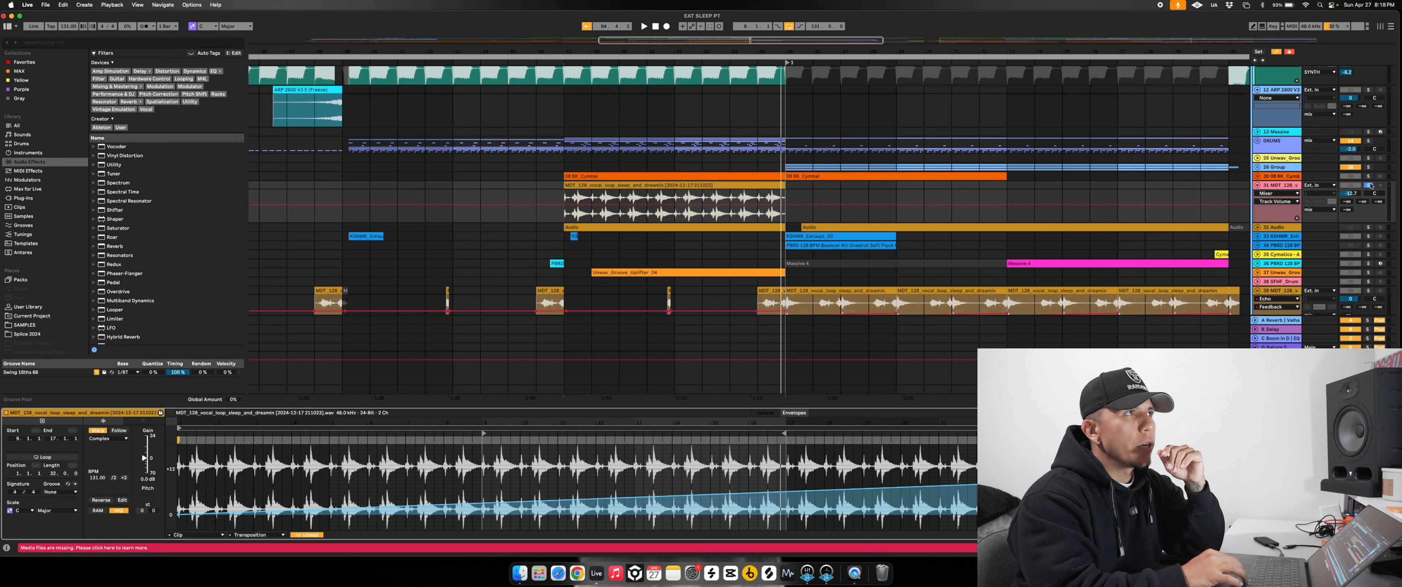
left_click(1370, 185)
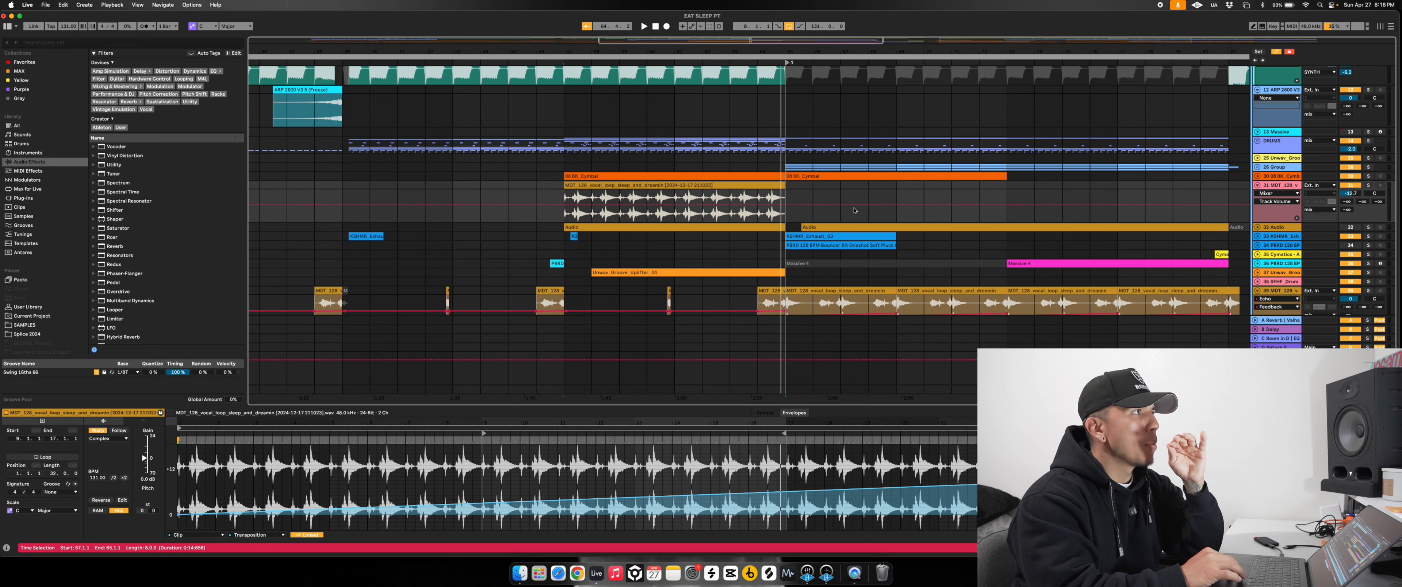
Go to the kick layers below the bass loop and set the playback position at bar 41 on the KICK track
left_click(606, 223)
scroll(606, 223, "down", 10)
left_click_drag(841, 45, 1072, 280)
scroll(1073, 281, "down", 2)
left_click(1073, 281)
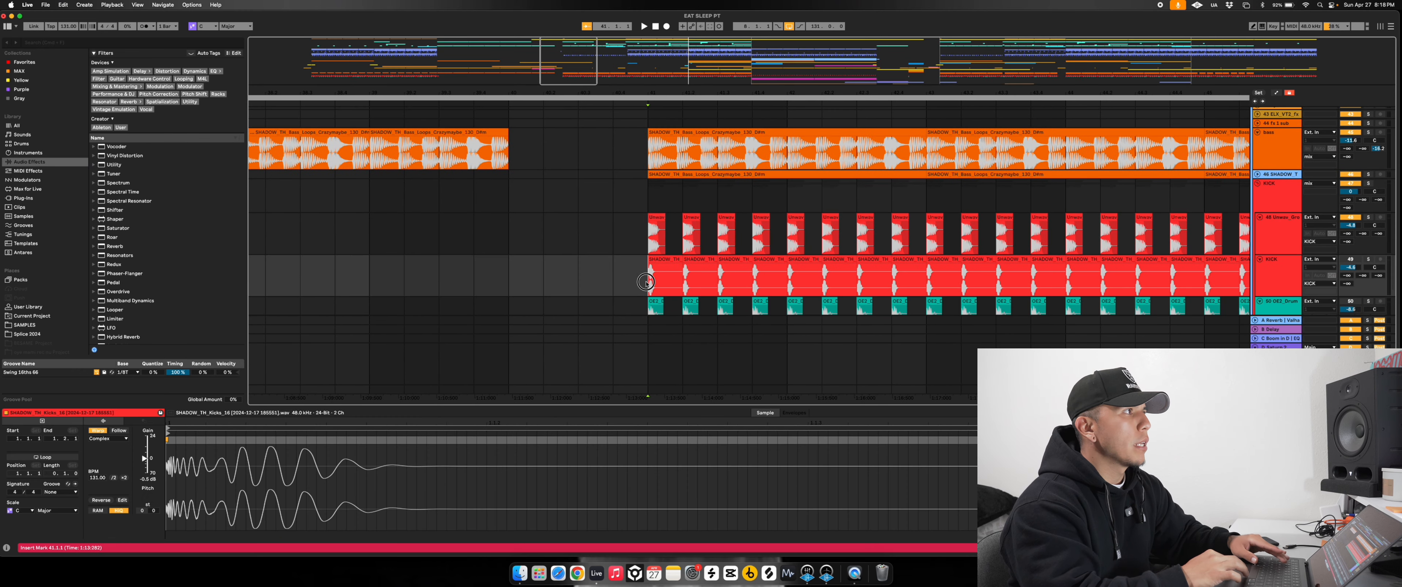
Play the kick section from bar 41 while toggling solo on the KICK group and its layers to compare them
scroll(1073, 281, "down", 1)
scroll(1073, 281, "left", 5)
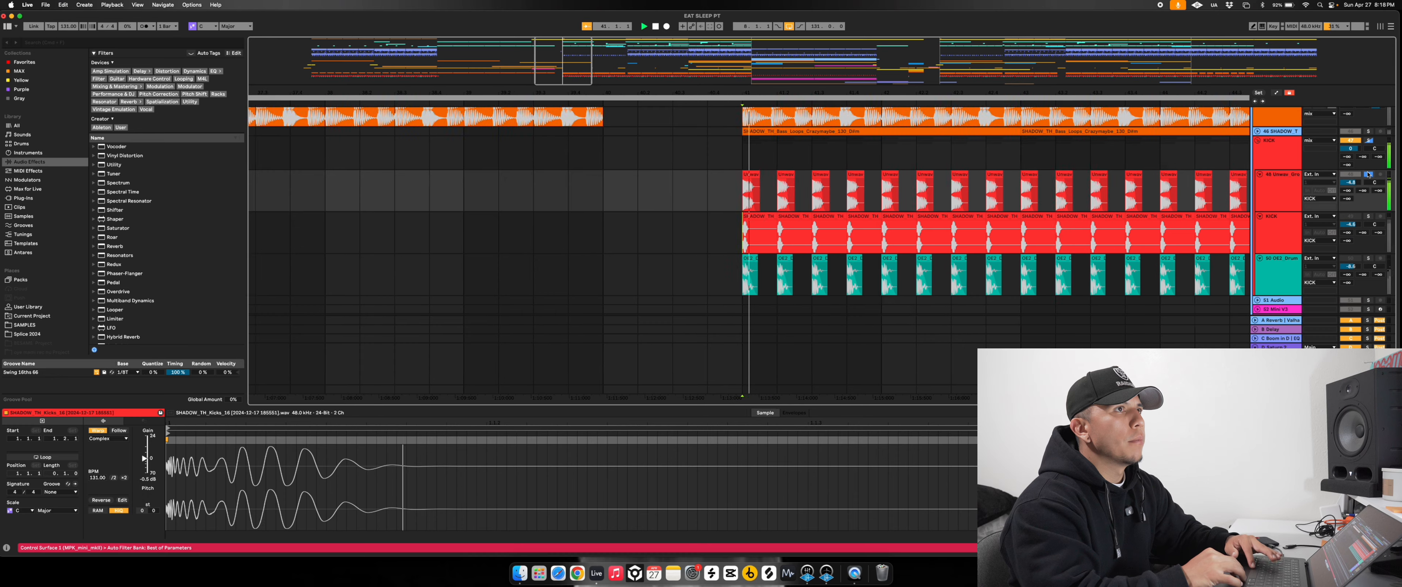
left_click(1370, 140)
scroll(1369, 197, "left", 1)
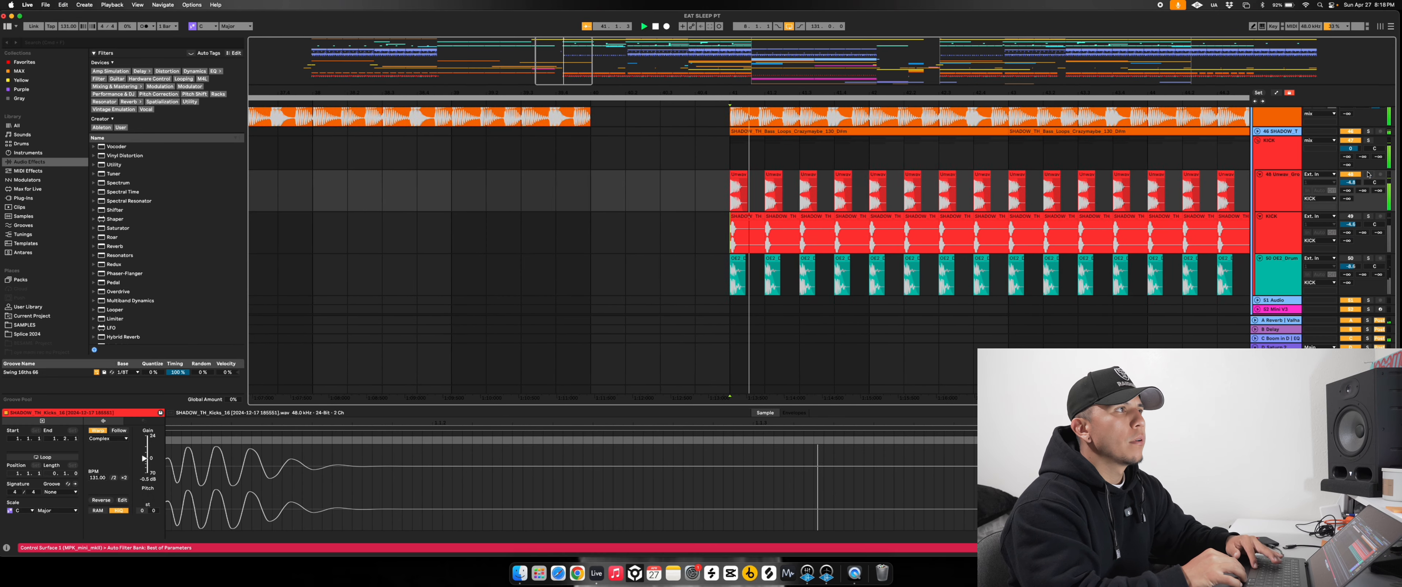
left_click(1369, 216)
scroll(1067, 158, "right", 2)
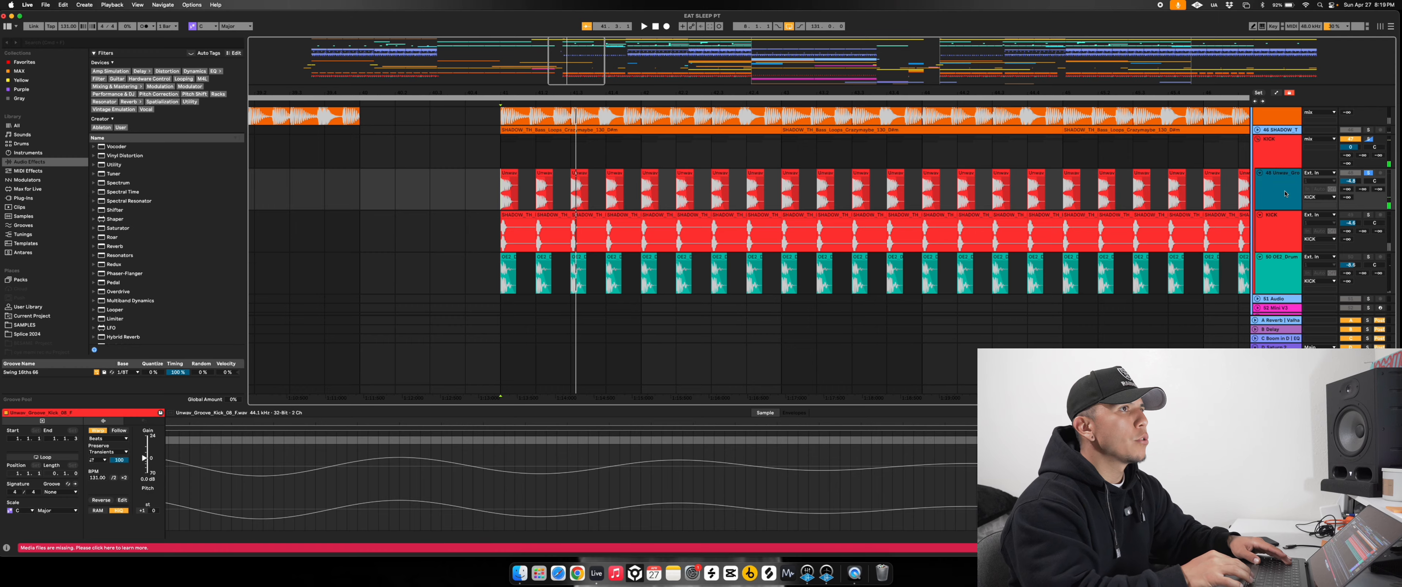
Select the KICK group track and show its EQ Eight, SPL Transient Designer Plus and Glue Compressor chain
scroll(1160, 228, "up", 3)
scroll(1160, 228, "right", 5)
left_click(1159, 227)
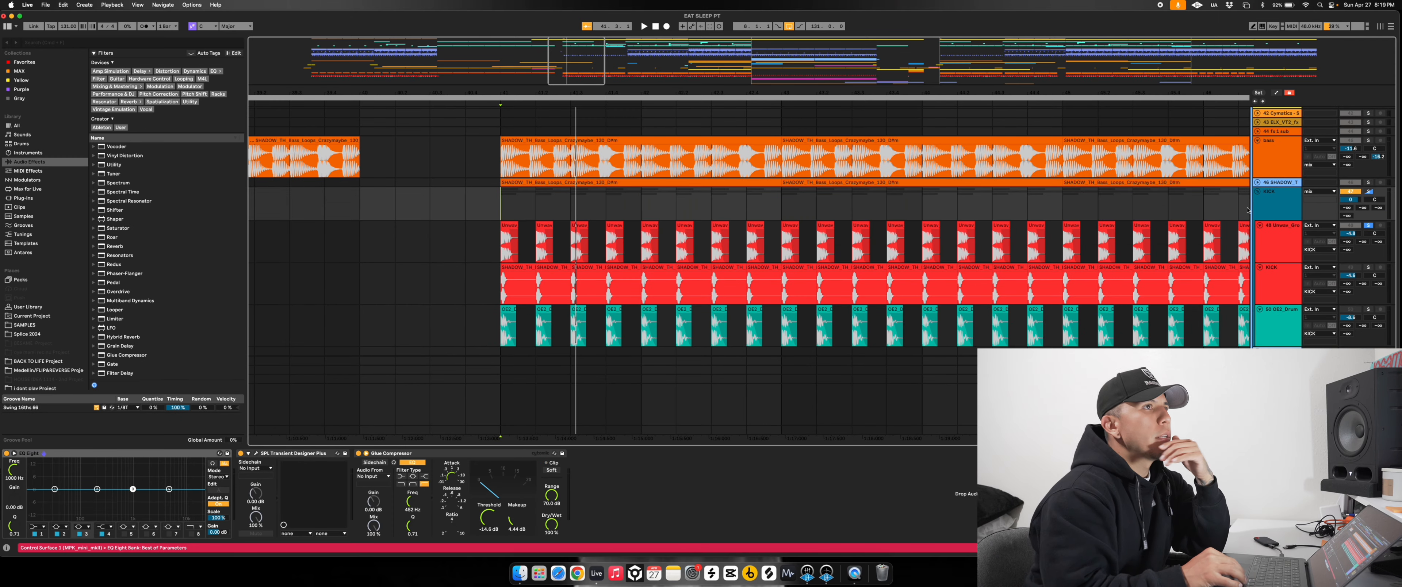
left_click(1283, 214)
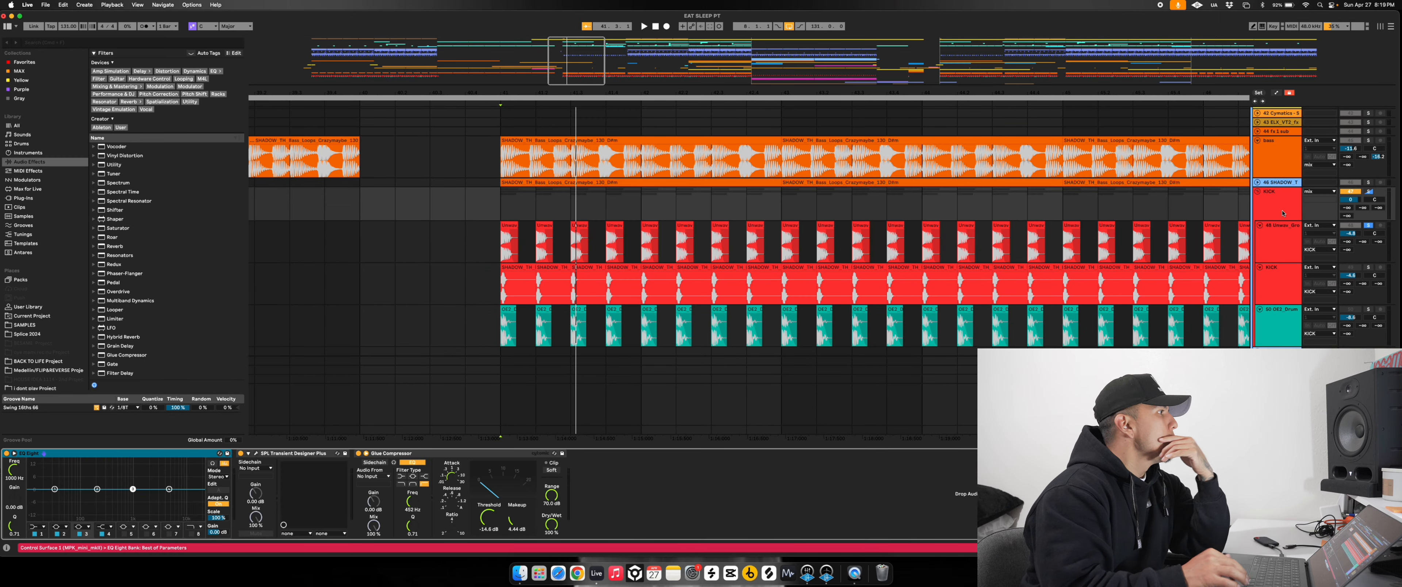
View the KICK group's SPL Transient Designer Plus interface, close it, and turn off the group's solo
left_click(256, 454)
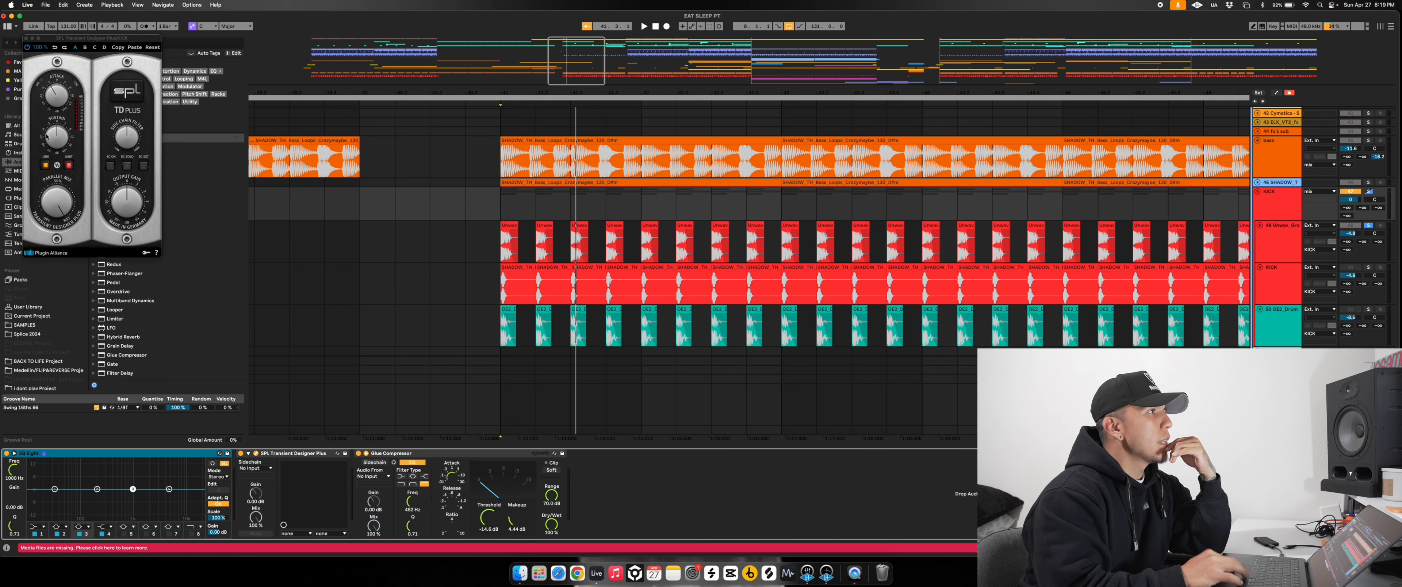
key("super+alt+p")
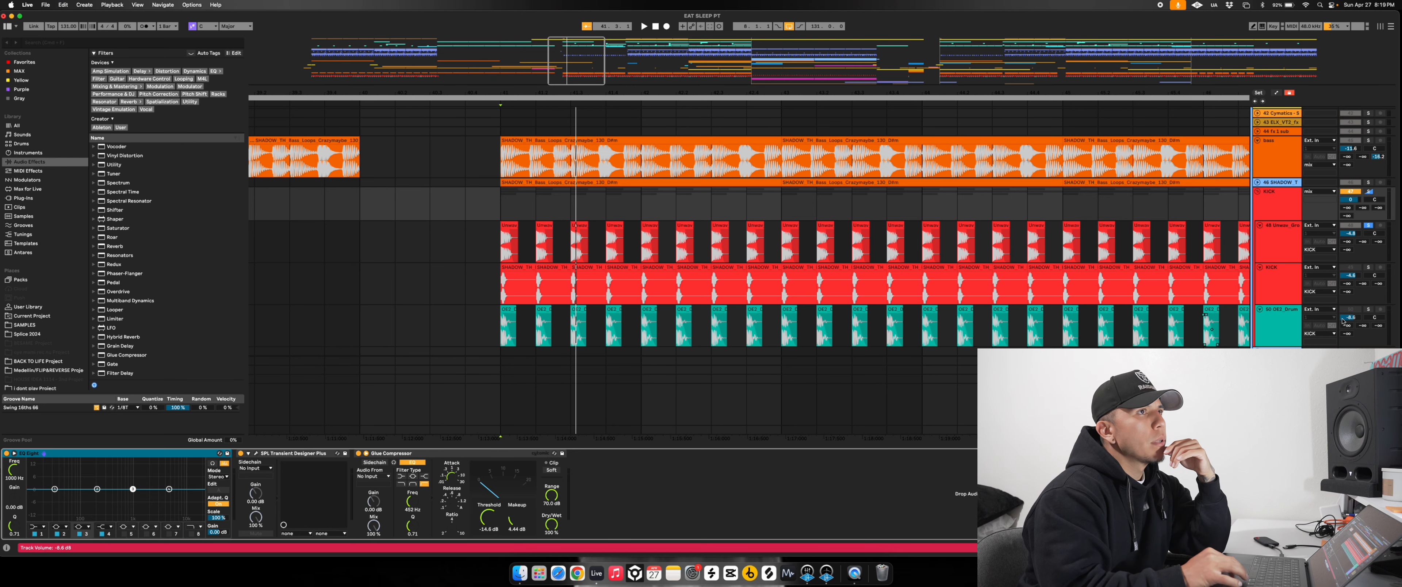
left_click(1369, 191)
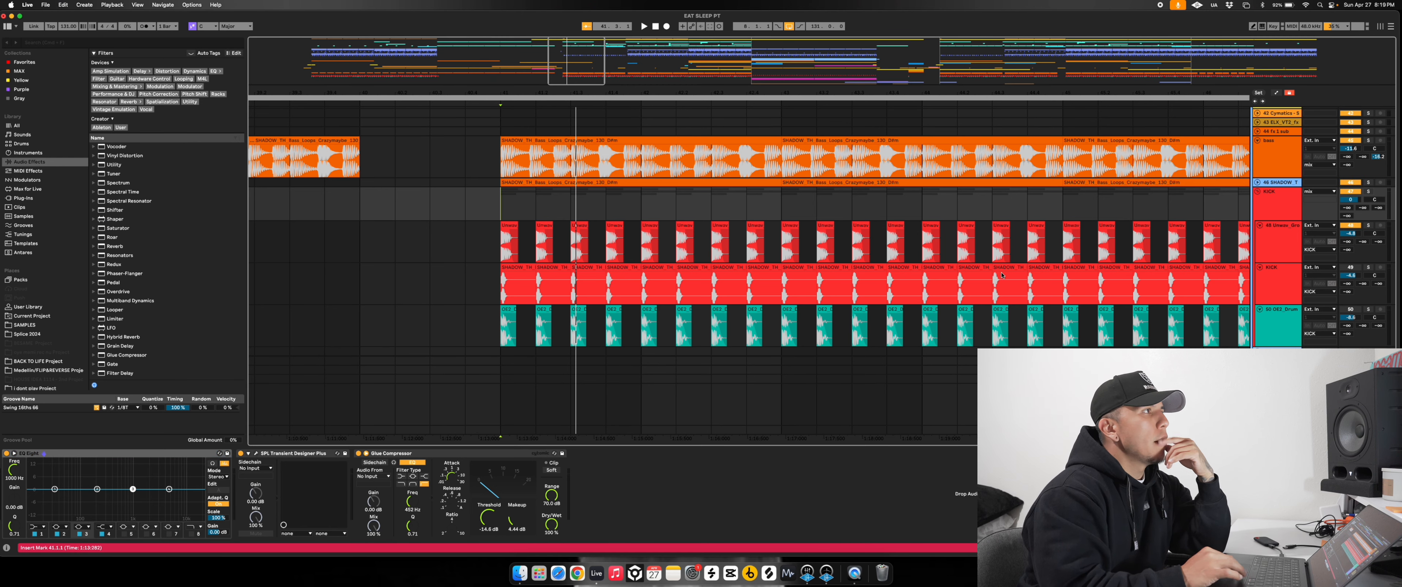
Set the playback position at bar 49 on the DRUMS group, solo the group and unfold its tracks
scroll(1003, 275, "up", 15)
scroll(1003, 275, "up", 10)
left_click_drag(871, 108, 871, 87)
scroll(872, 218, "up", 3)
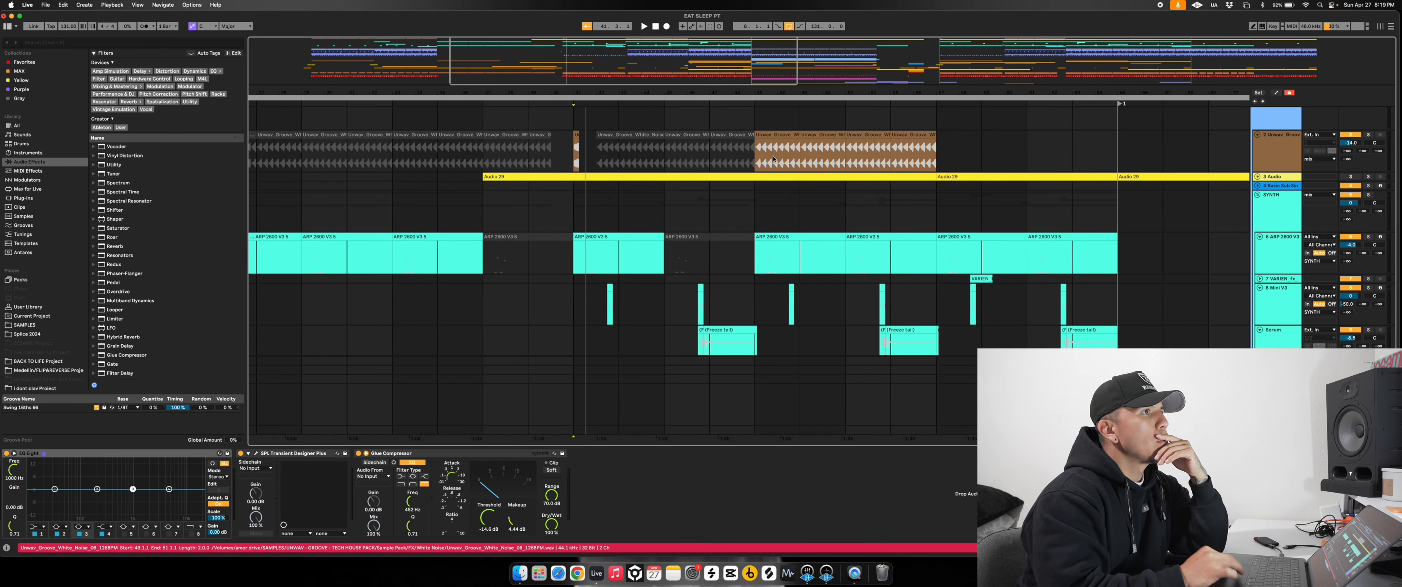
scroll(841, 291, "down", 10)
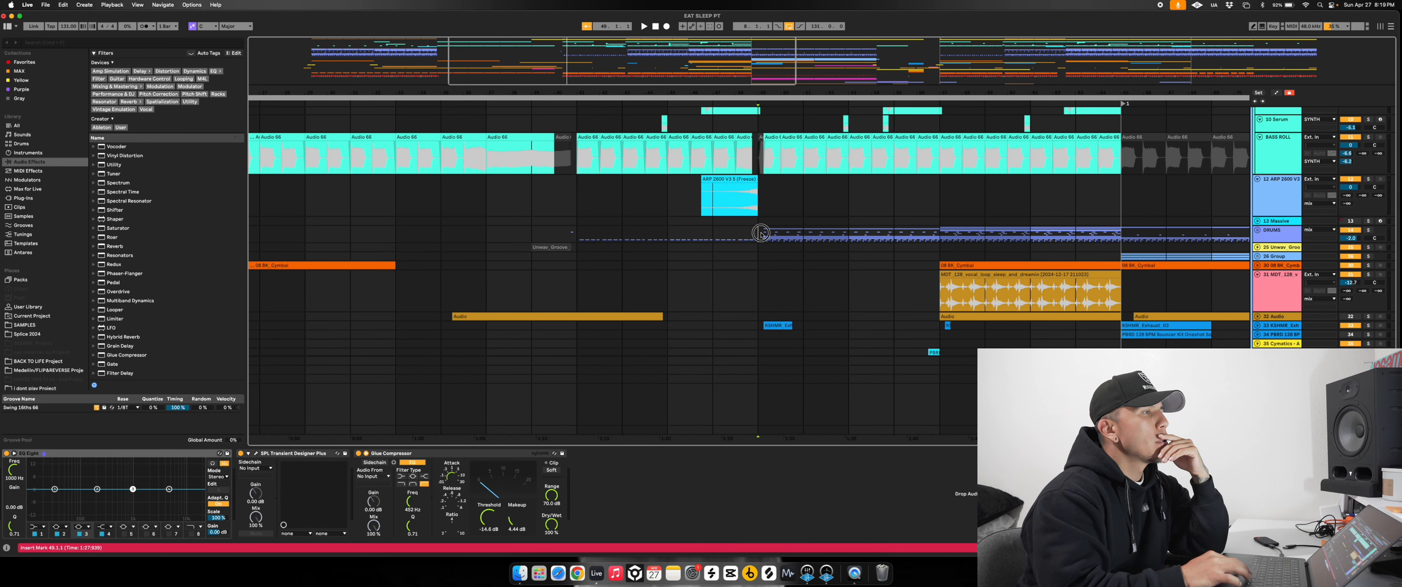
left_click(941, 229)
scroll(941, 229, "right", 2)
left_click(1258, 230)
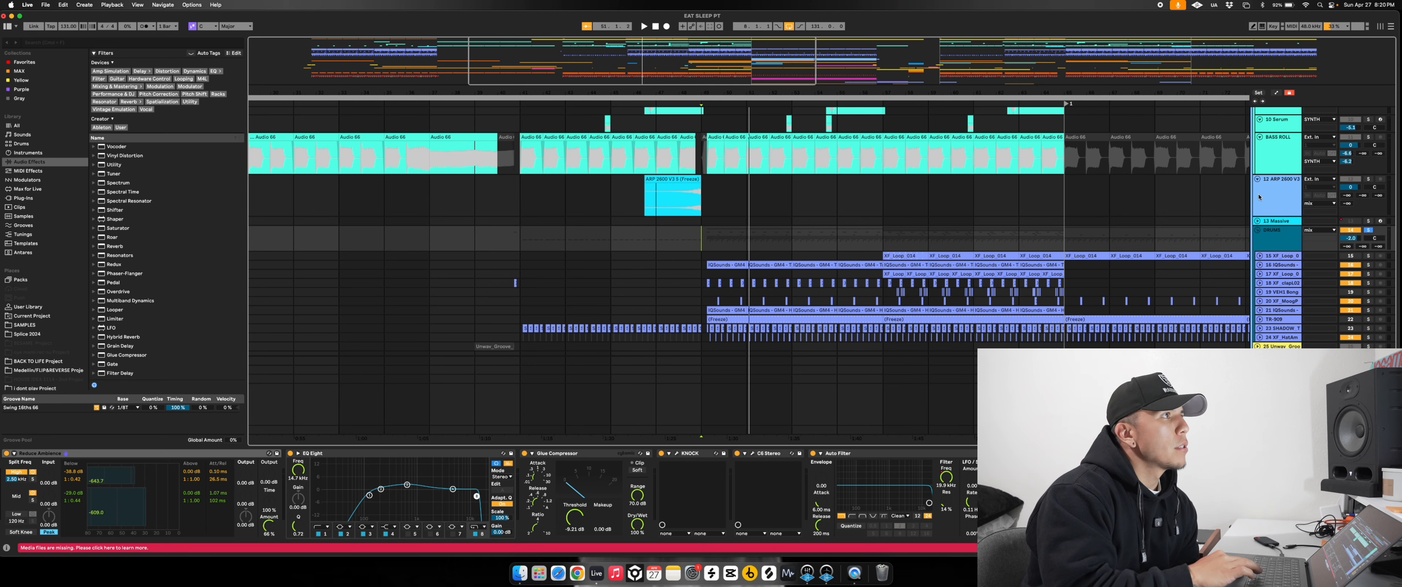
Play the soloed DRUMS group from bar 57 and expand the clap track to show its clips
left_click(884, 246)
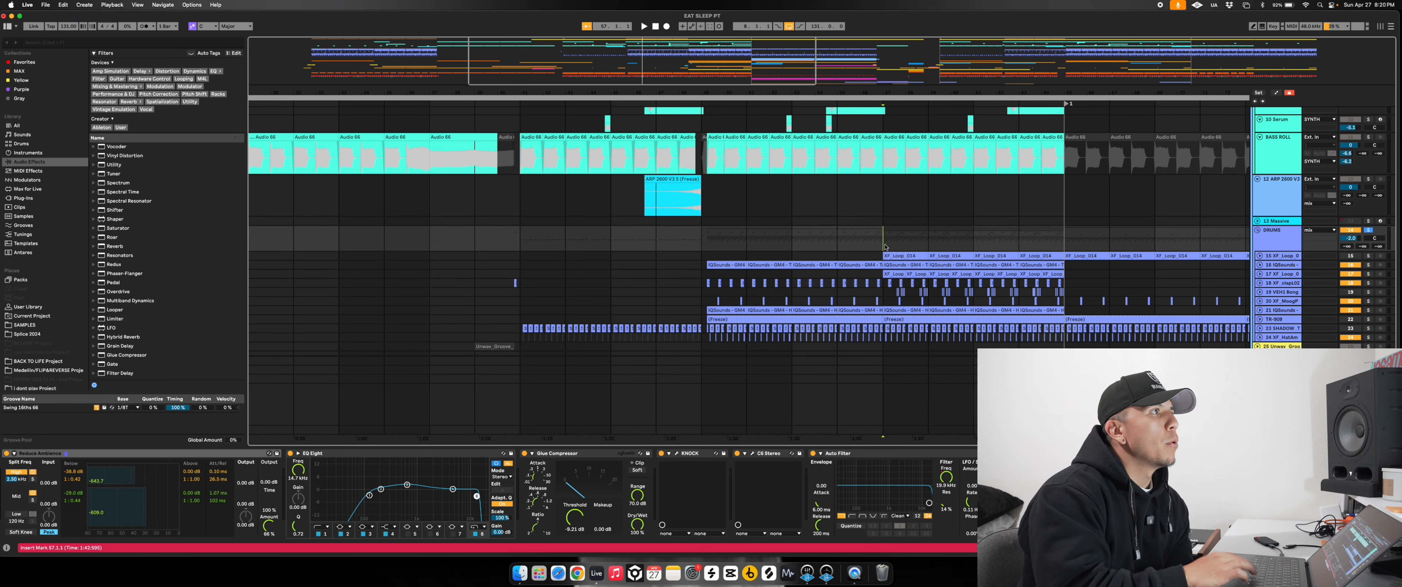
key("space")
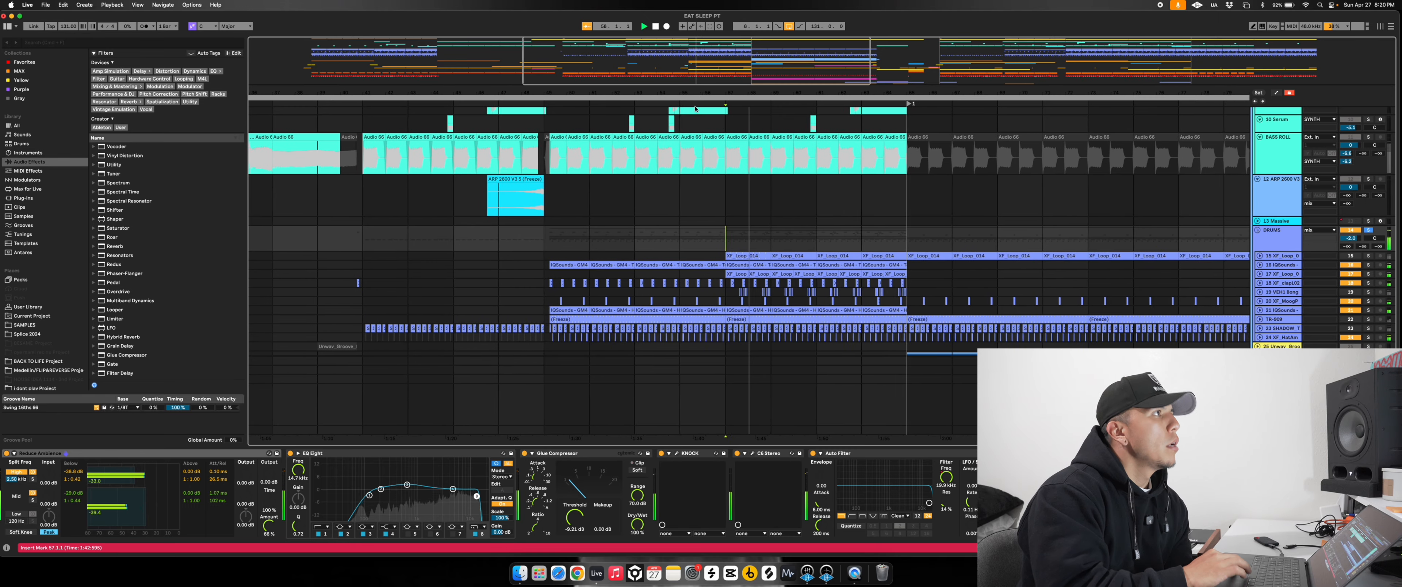
scroll(732, 91, "up", 5)
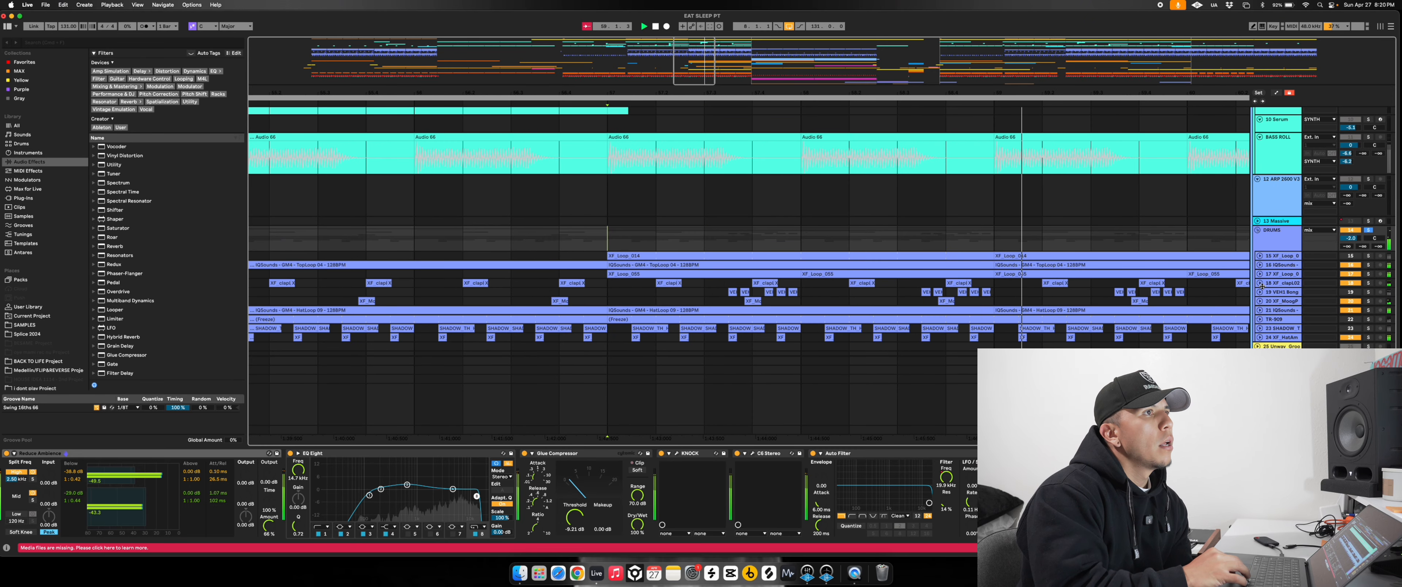
key("u")
scroll(1034, 93, "down", 3)
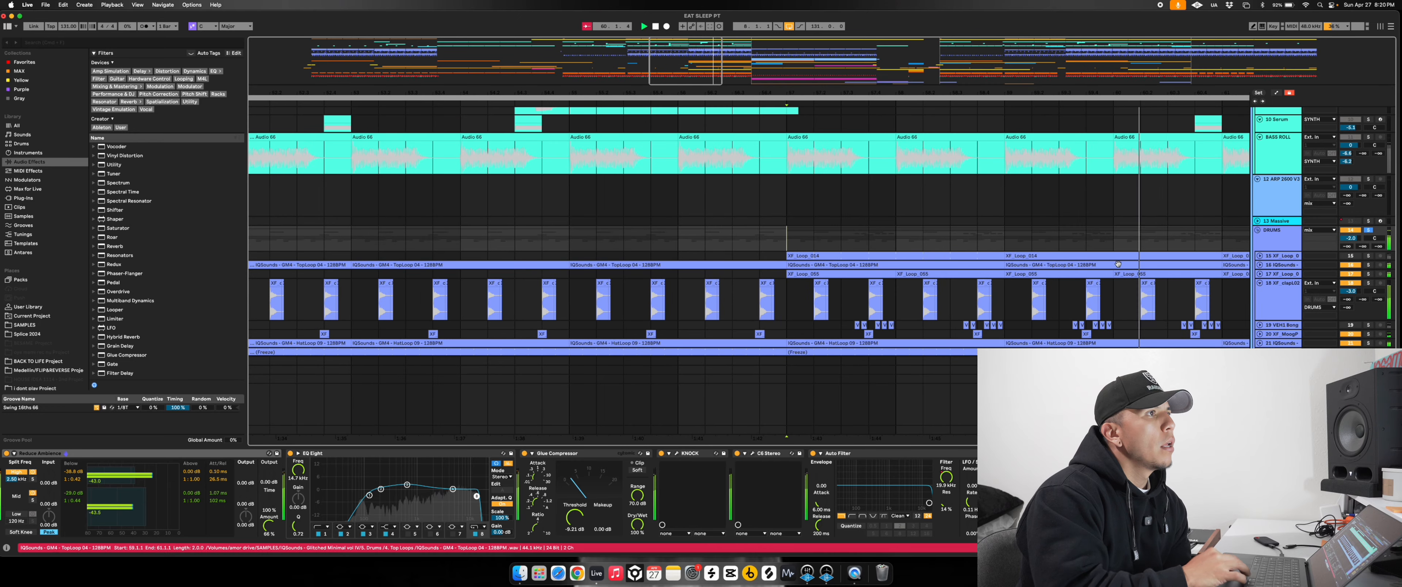
Expand track 20 in the DRUMS group, select one of its short clips just after bar 57, and stop playback
left_click(1260, 334)
scroll(1261, 336, "down", 2)
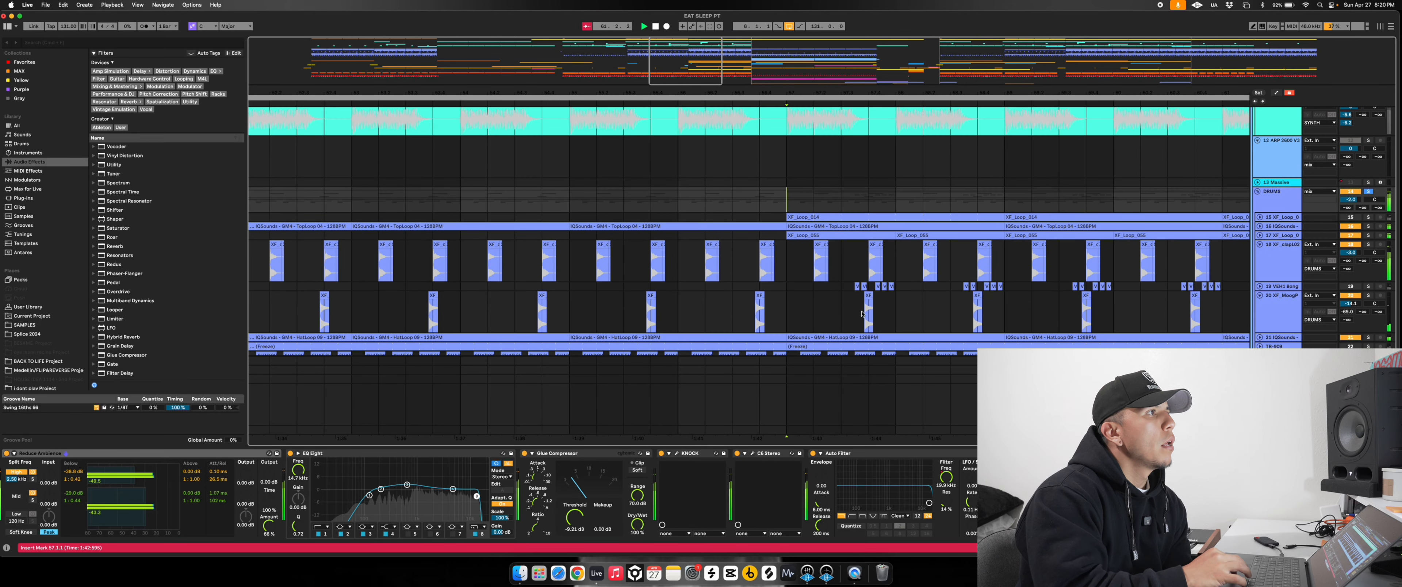
left_click(808, 297)
scroll(808, 297, "right", 2)
key("shift+Left")
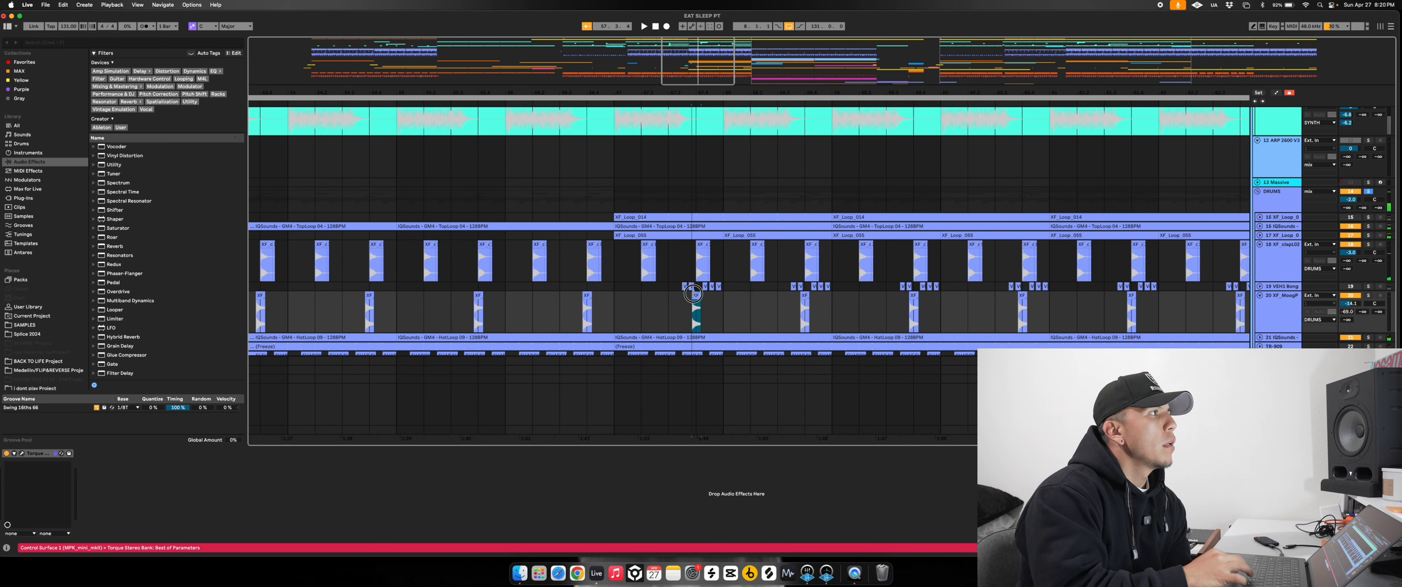
Expand the TopLoop 04 and XF_Loop_055 tracks, and solo the DRUMS group to show its effects chain
scroll(871, 289, "left", 2)
scroll(924, 280, "down", 3)
left_click(1274, 254)
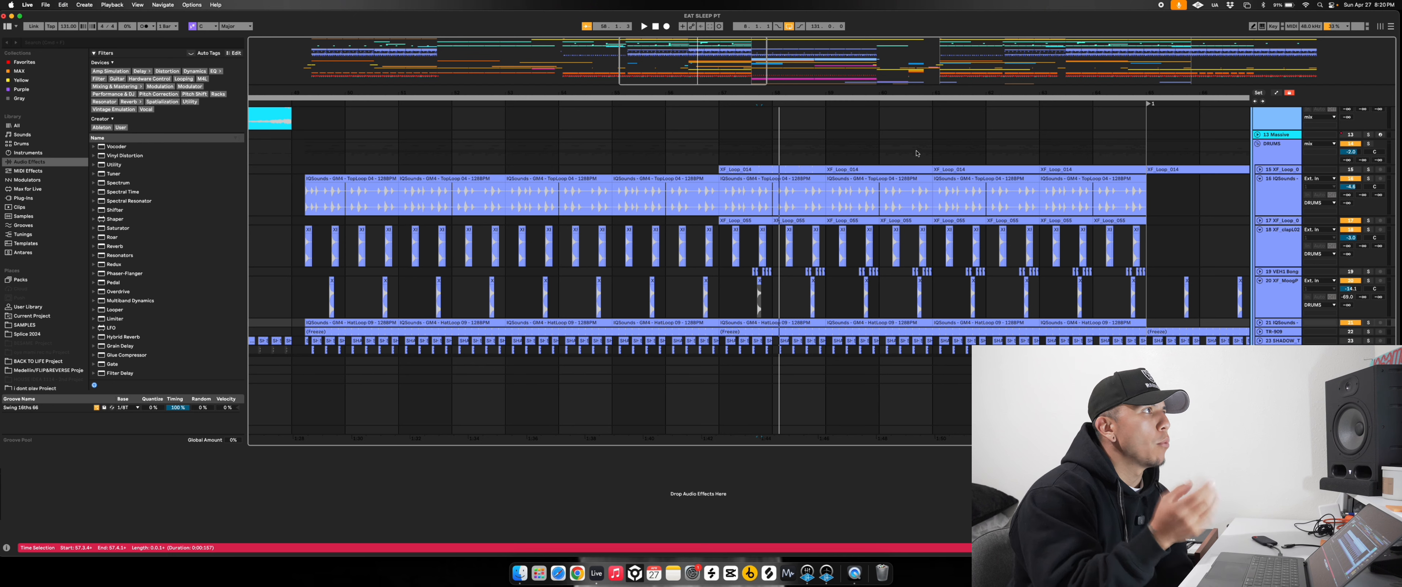
left_click(1259, 220)
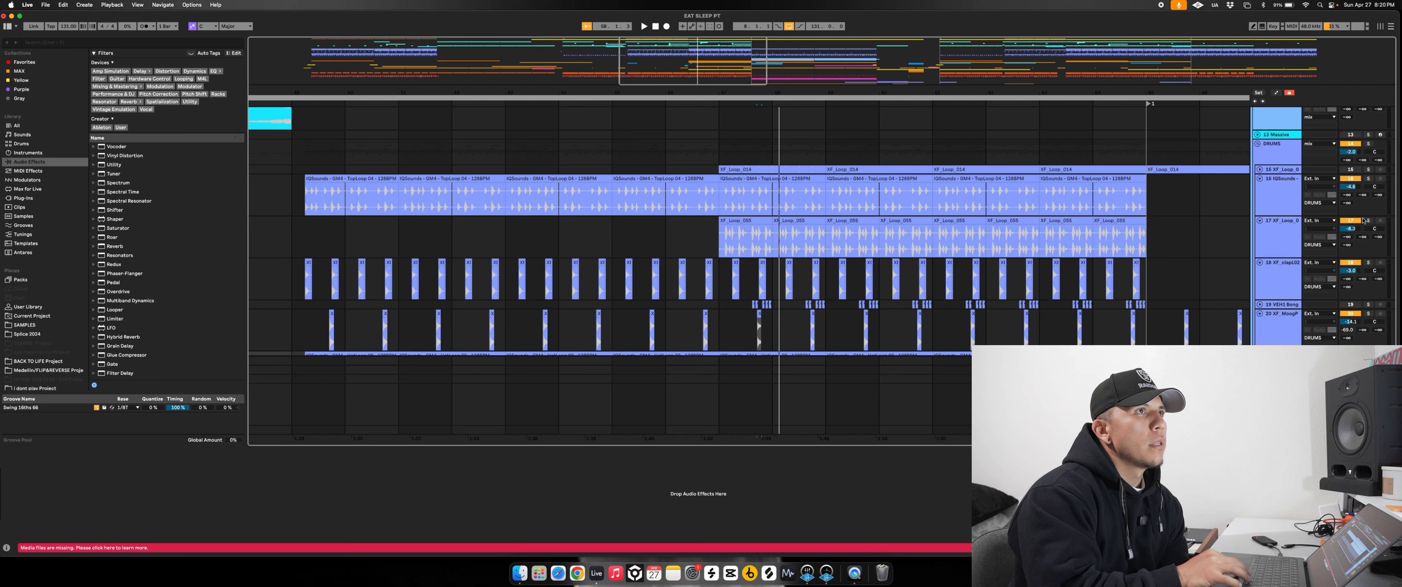
left_click(1370, 144)
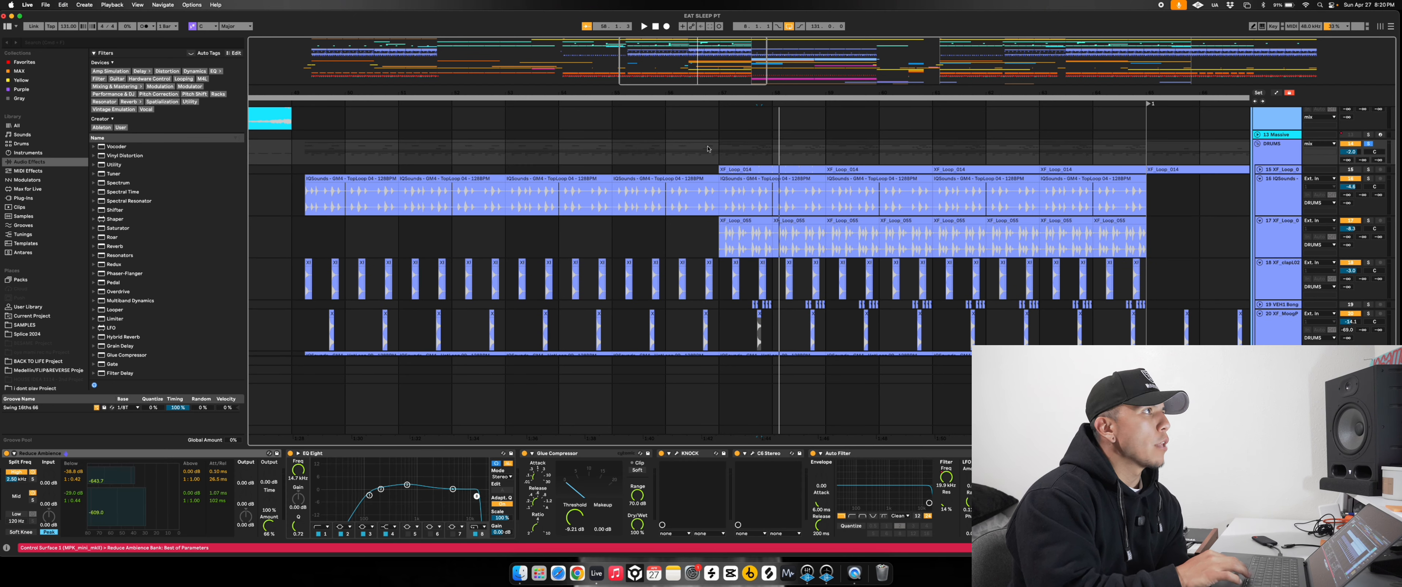
Set the playback position at bar 57 on the DRUMS group and turn off its solo
left_click(716, 148)
key("minus")
key("minus")
key("minus")
scroll(716, 149, "up", 5)
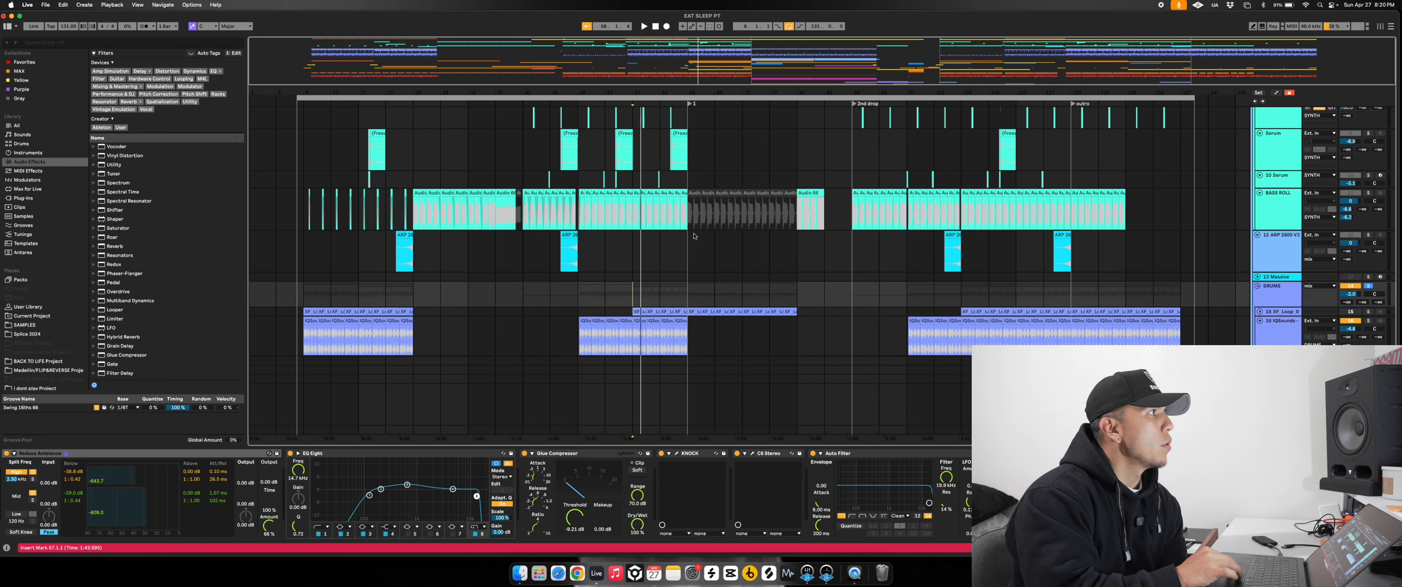
left_click(1369, 285)
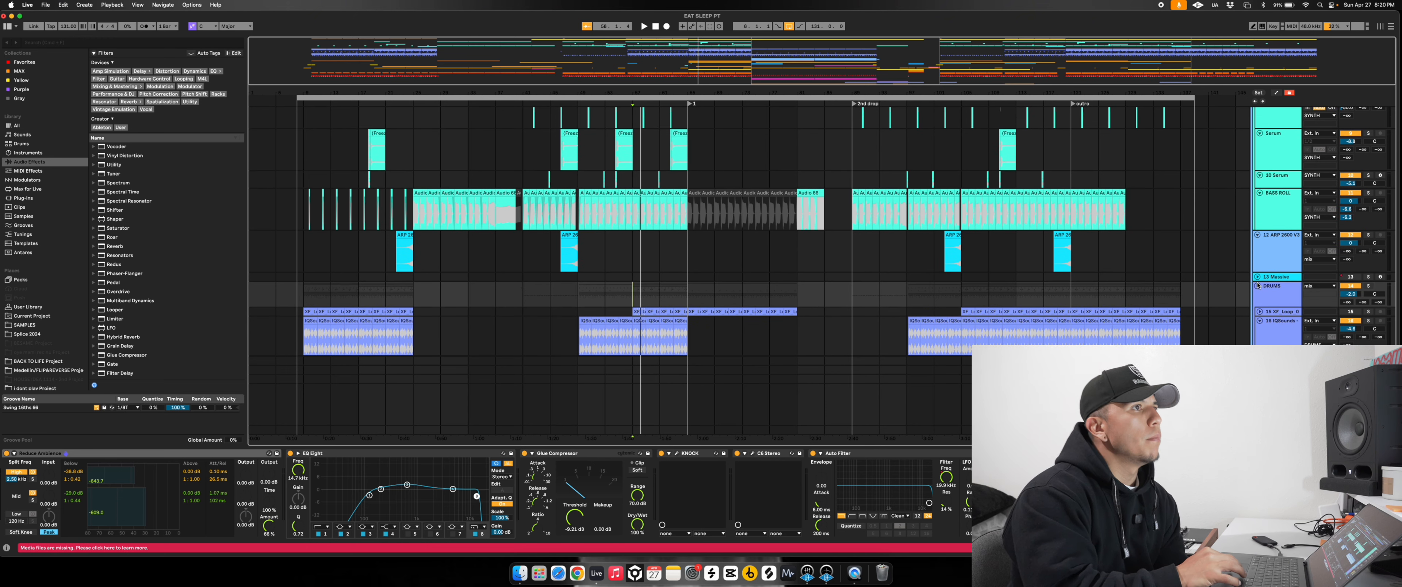
Fit all tracks to the arrangement height, and unfold the SYNTH group and the 26 Group
left_click(1304, 293)
key("h")
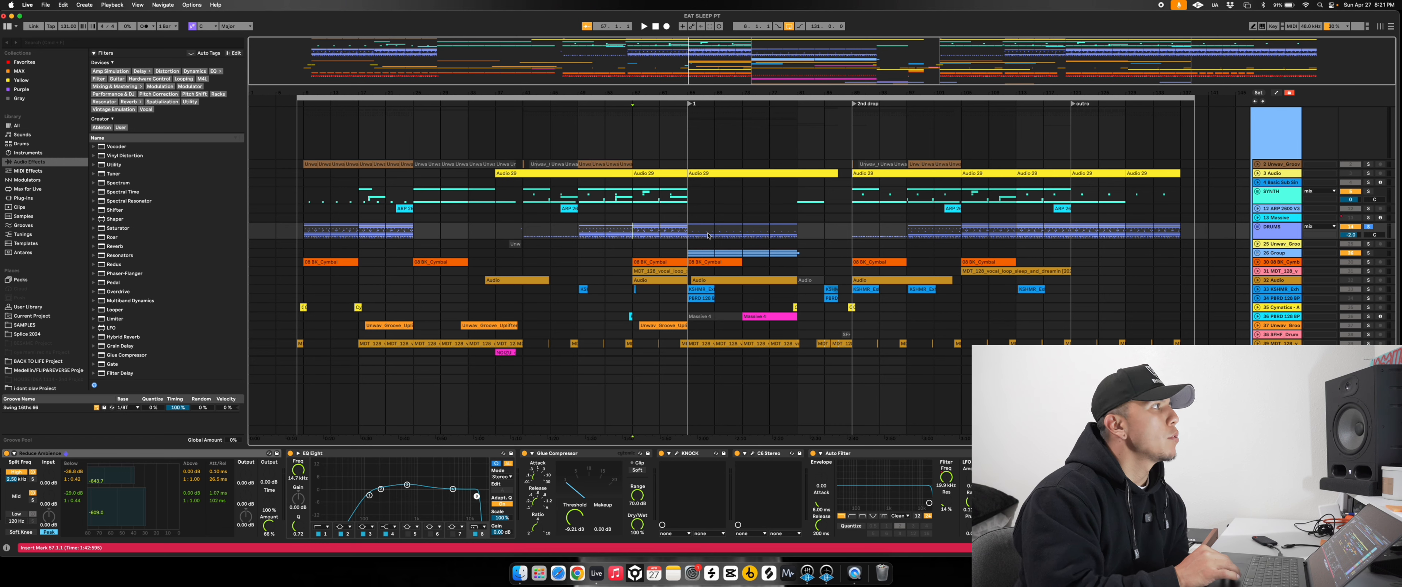
left_click(1258, 192)
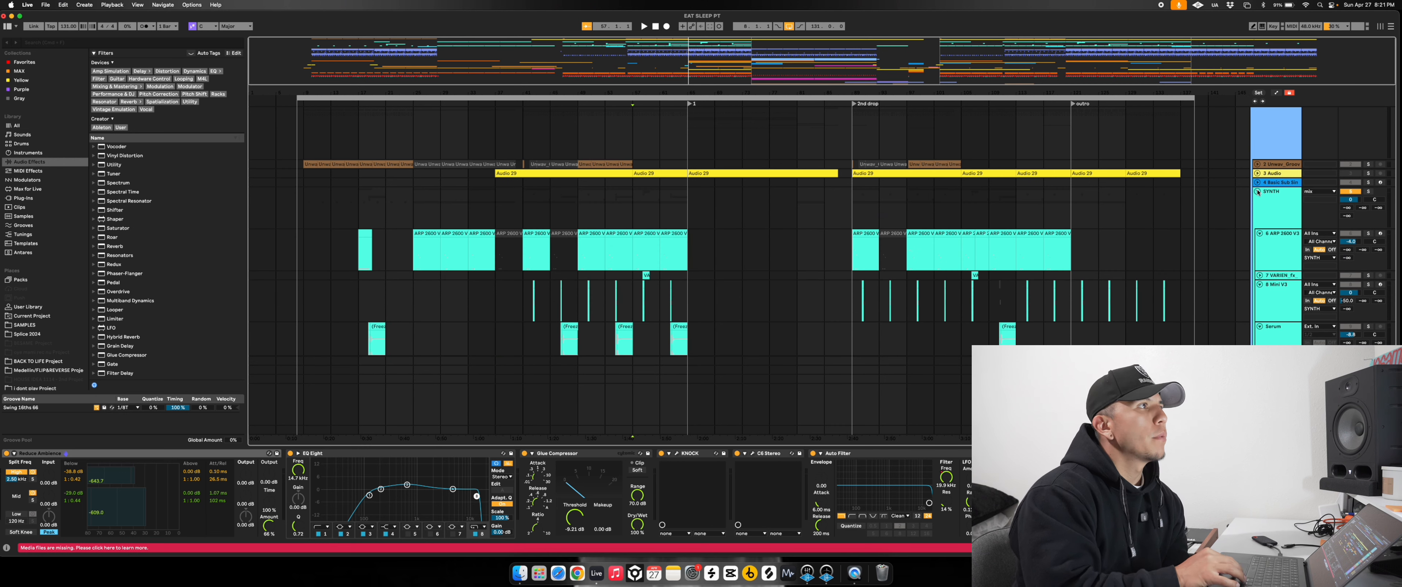
scroll(1266, 290, "down", 5)
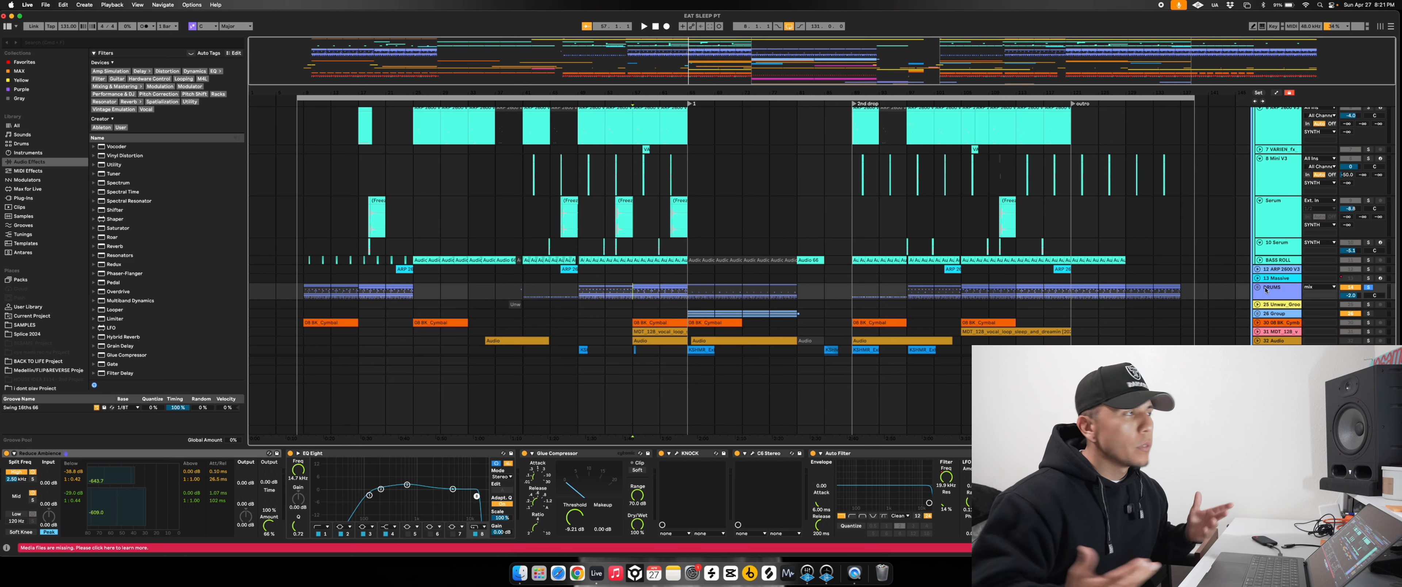
left_click(1258, 314)
scroll(1307, 272, "down", 3)
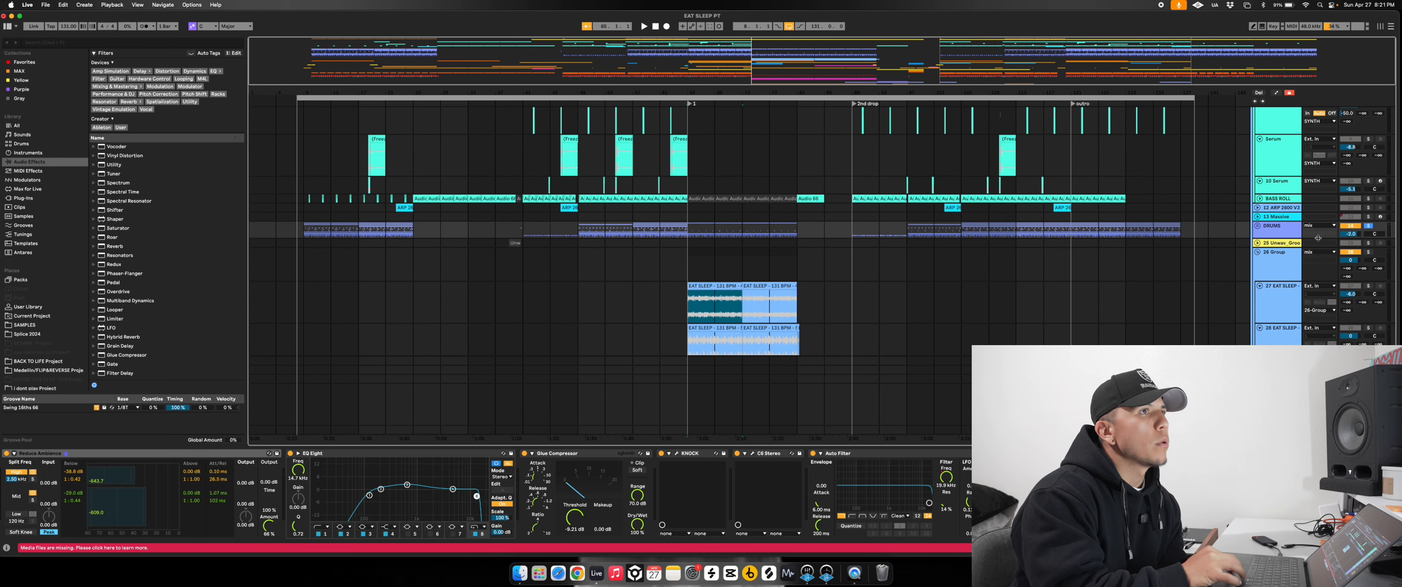
Play the 26 Group section with its Serato Hex FX device displayed, and show its three layer tracks
left_click(1274, 251)
key("space")
left_click(1258, 251)
scroll(1177, 219, "up", 3)
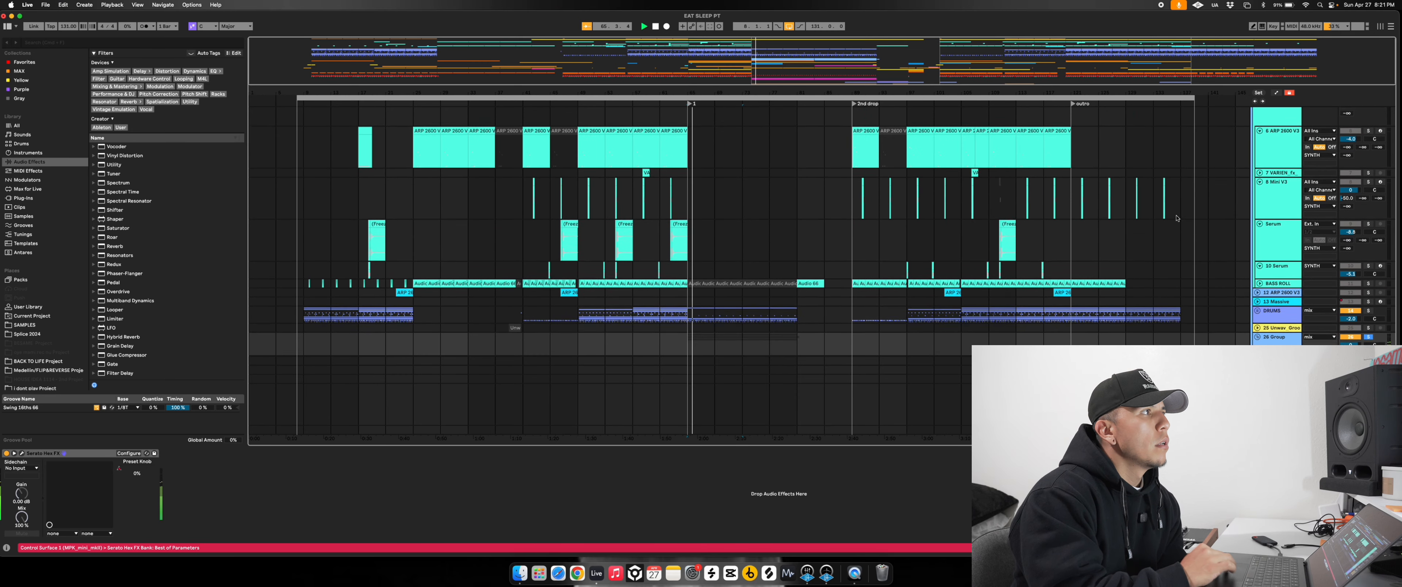
left_click(1258, 336)
scroll(745, 218, "down", 5)
scroll(746, 153, "up", 3)
scroll(745, 153, "up", 4)
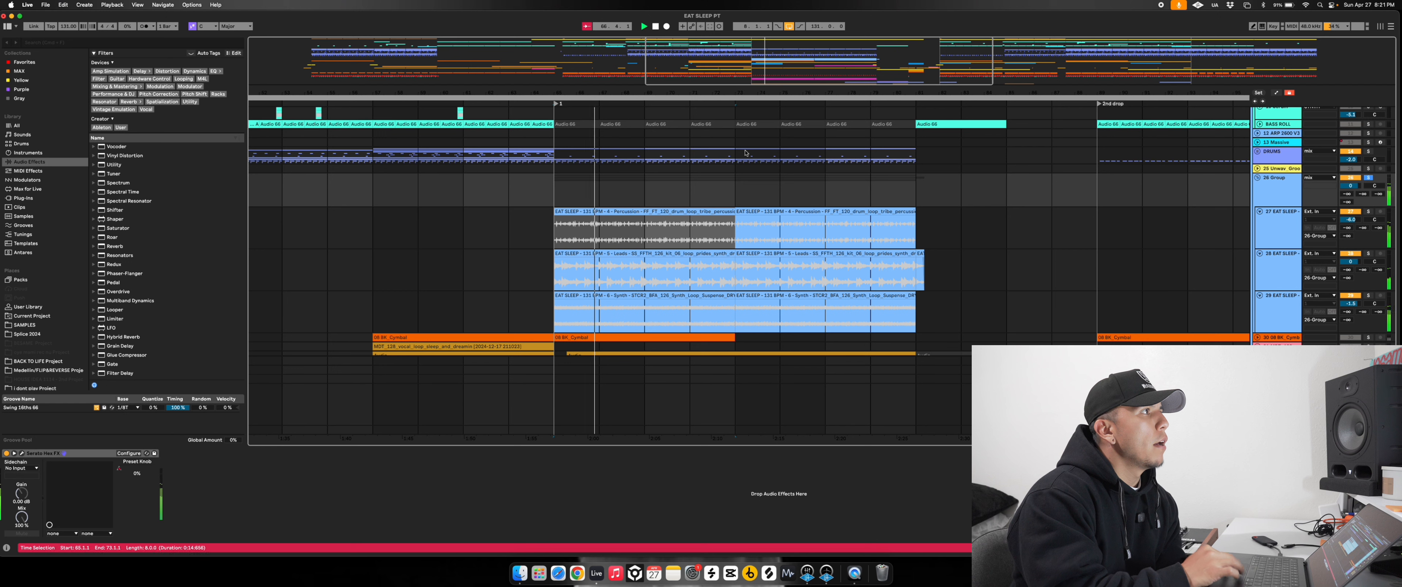
Select the Leads clip on track 28 to show its Auto Filter, and audition the 26 Group's layers in solo
left_click(620, 255)
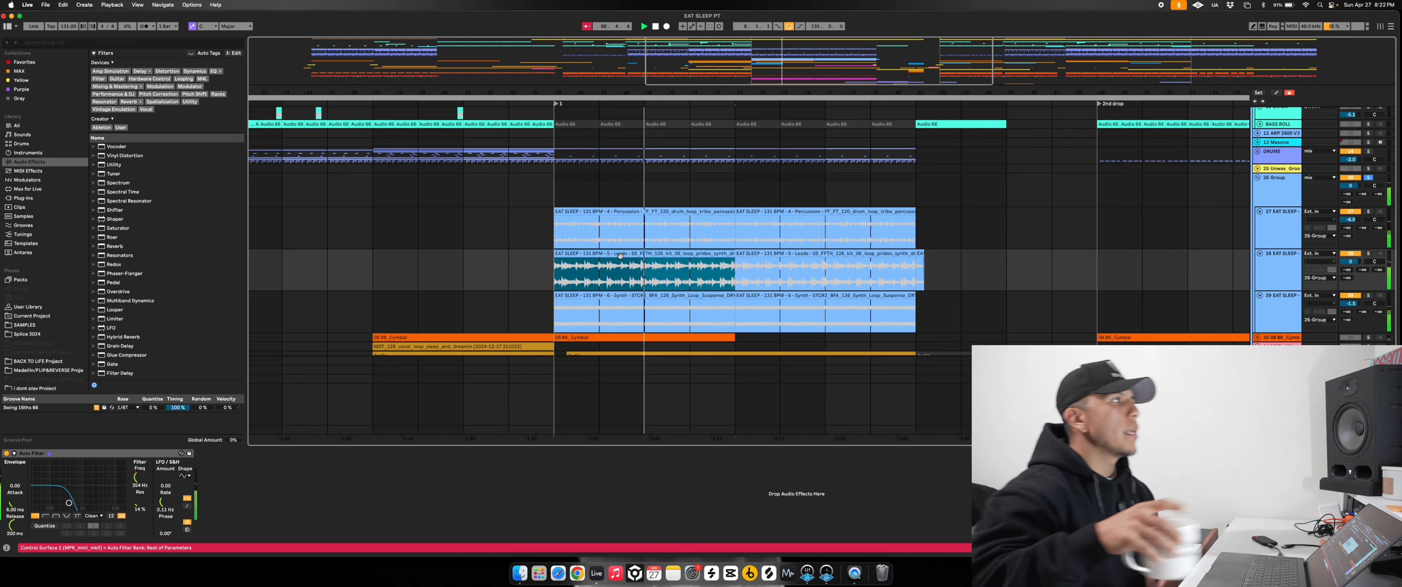
scroll(1098, 229, "left", 5)
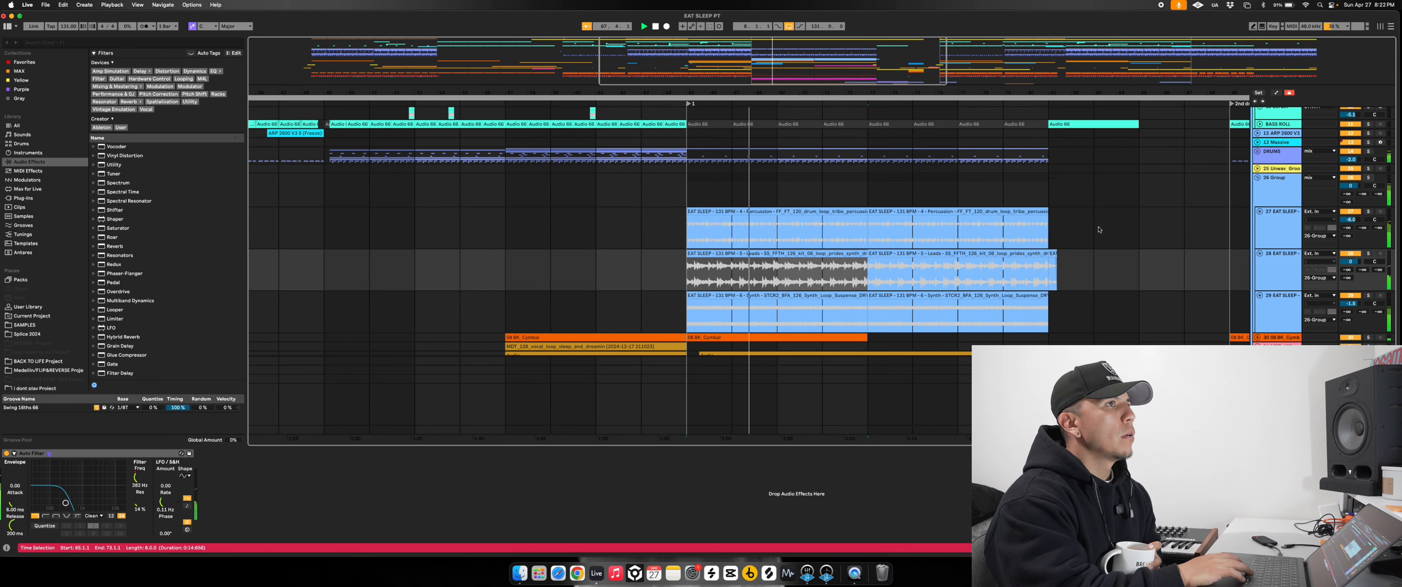
scroll(1098, 229, "left", 2)
scroll(1372, 213, "down", 2)
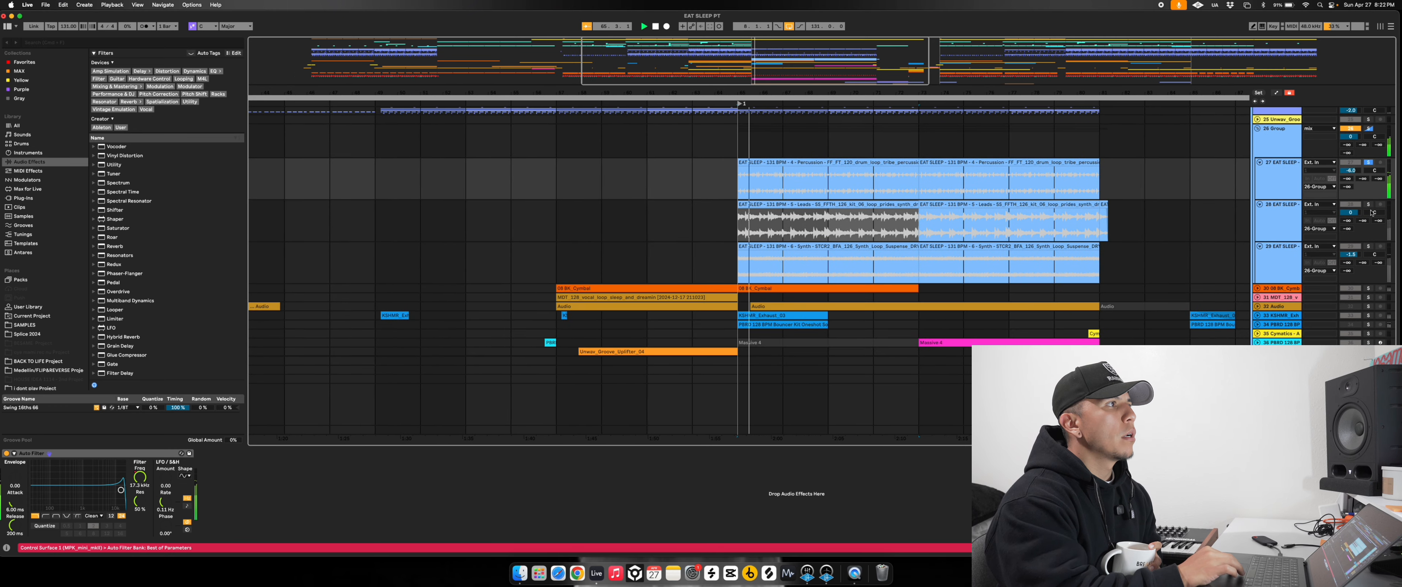
left_click(1370, 246)
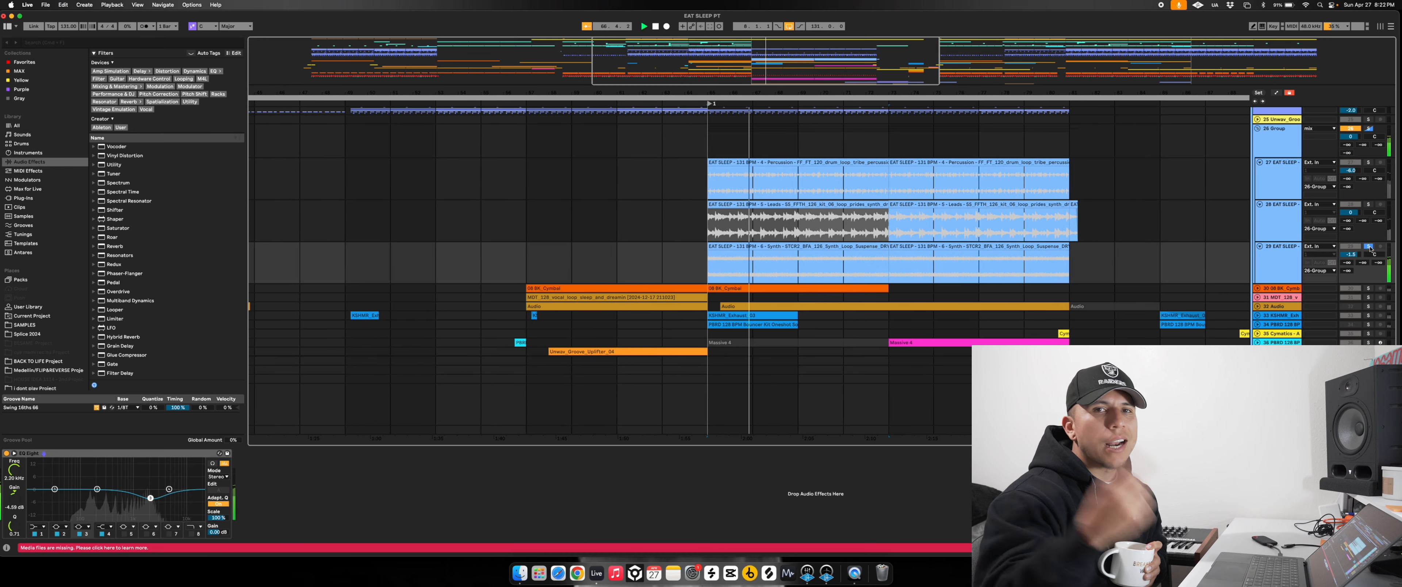
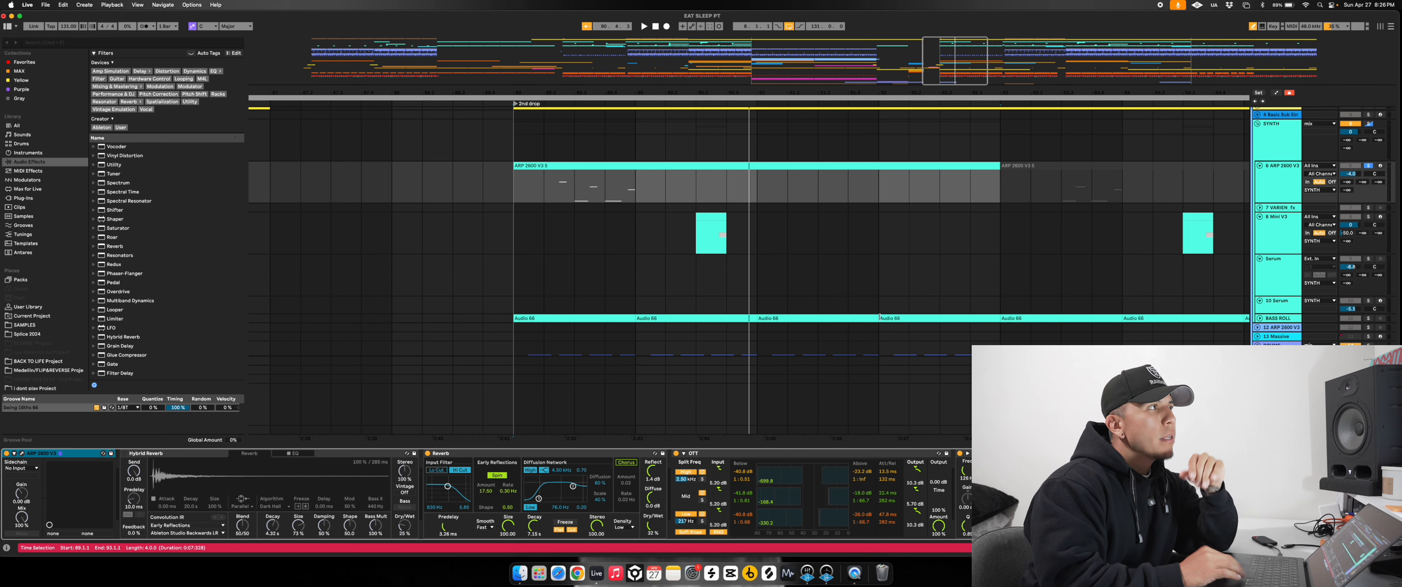
Look over the tracks around the 2nd drop marker and expand the BASS ROLL track
scroll(599, 207, "up", 5)
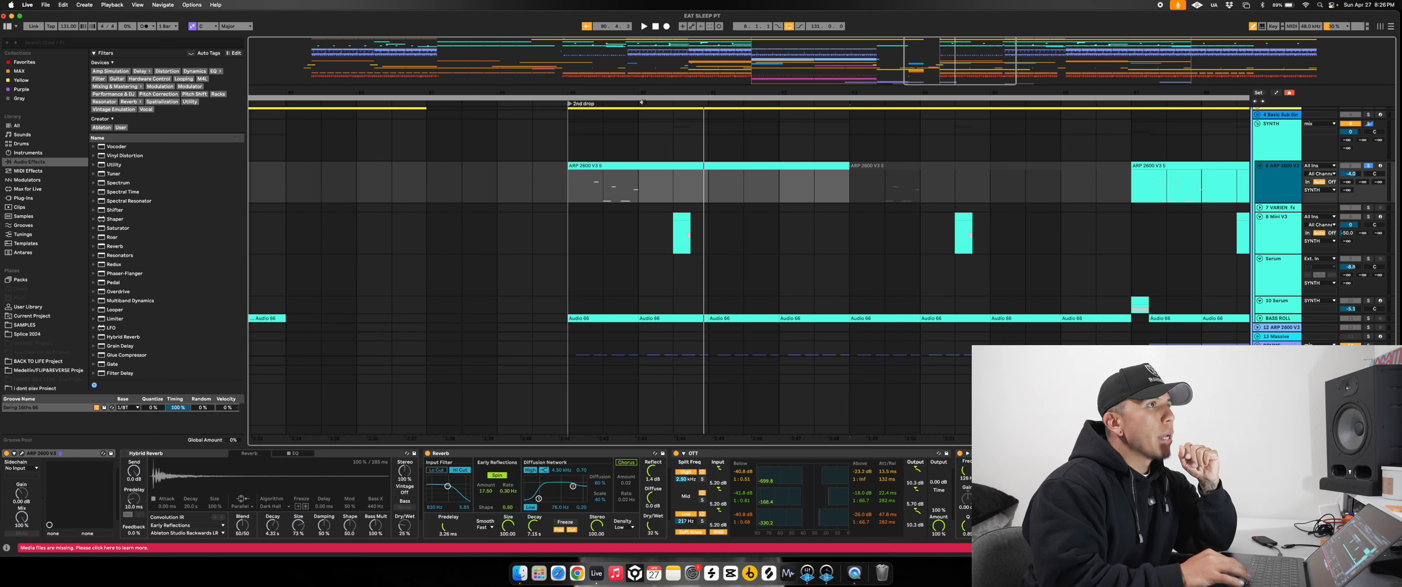
scroll(642, 218, "down", 3, "ctrl")
scroll(664, 233, "down", 15)
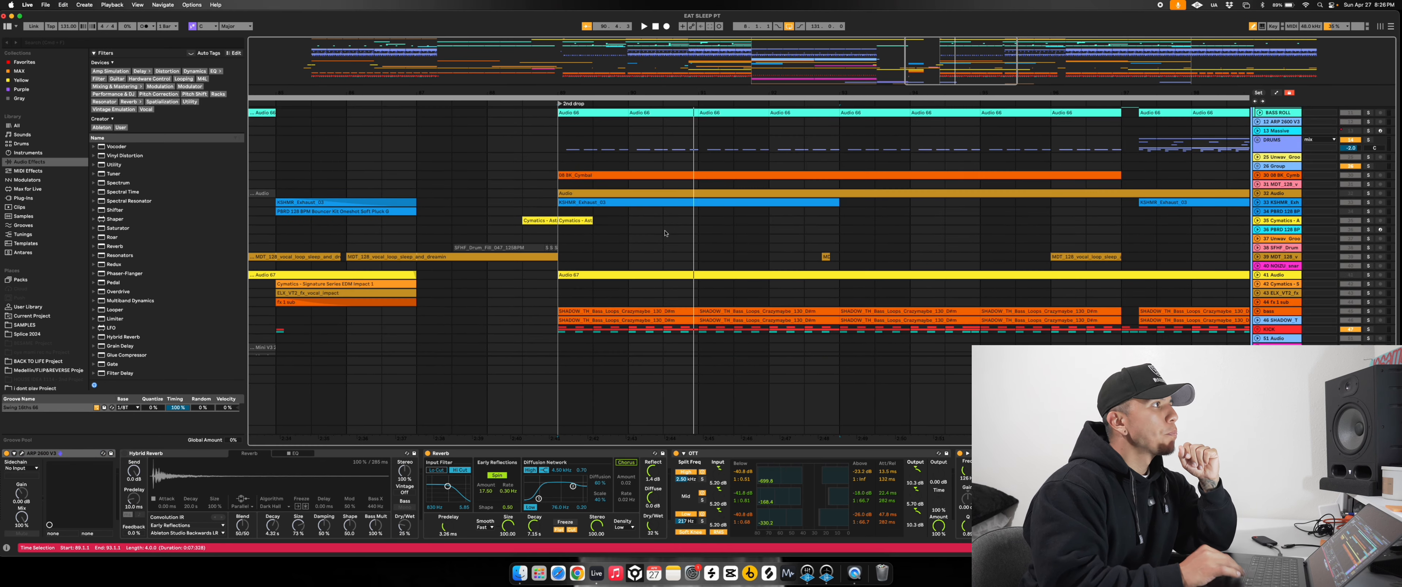
scroll(664, 233, "up", 10)
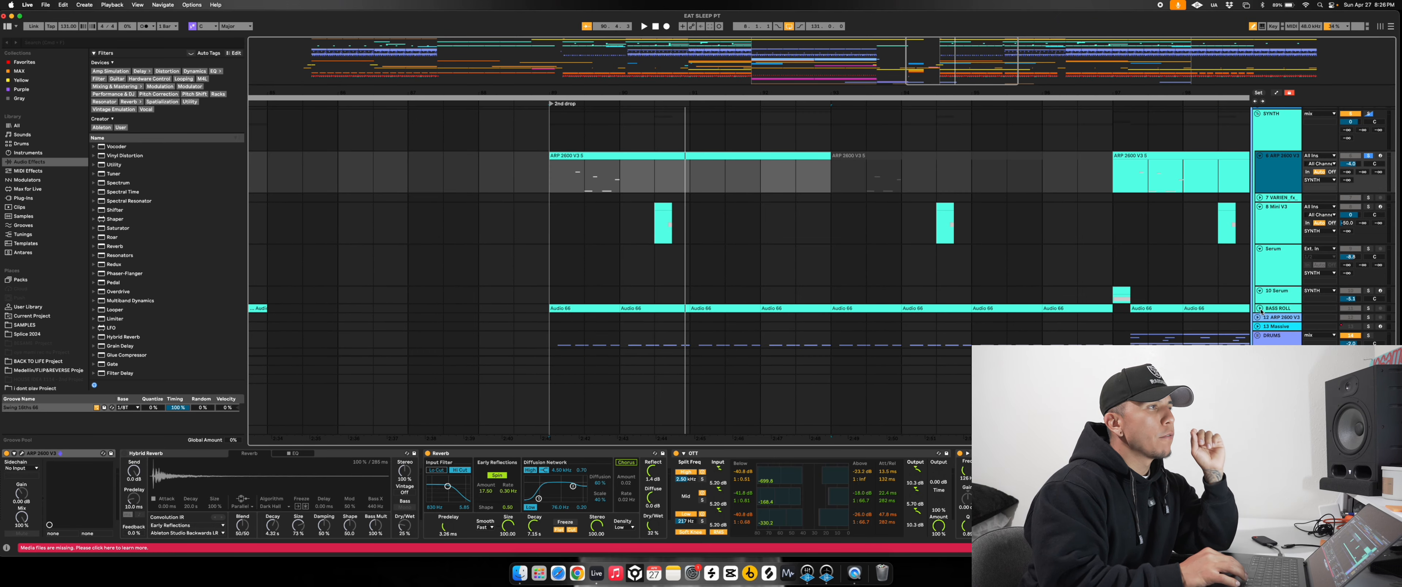
left_click(1260, 309)
left_click_drag(955, 88, 925, 94)
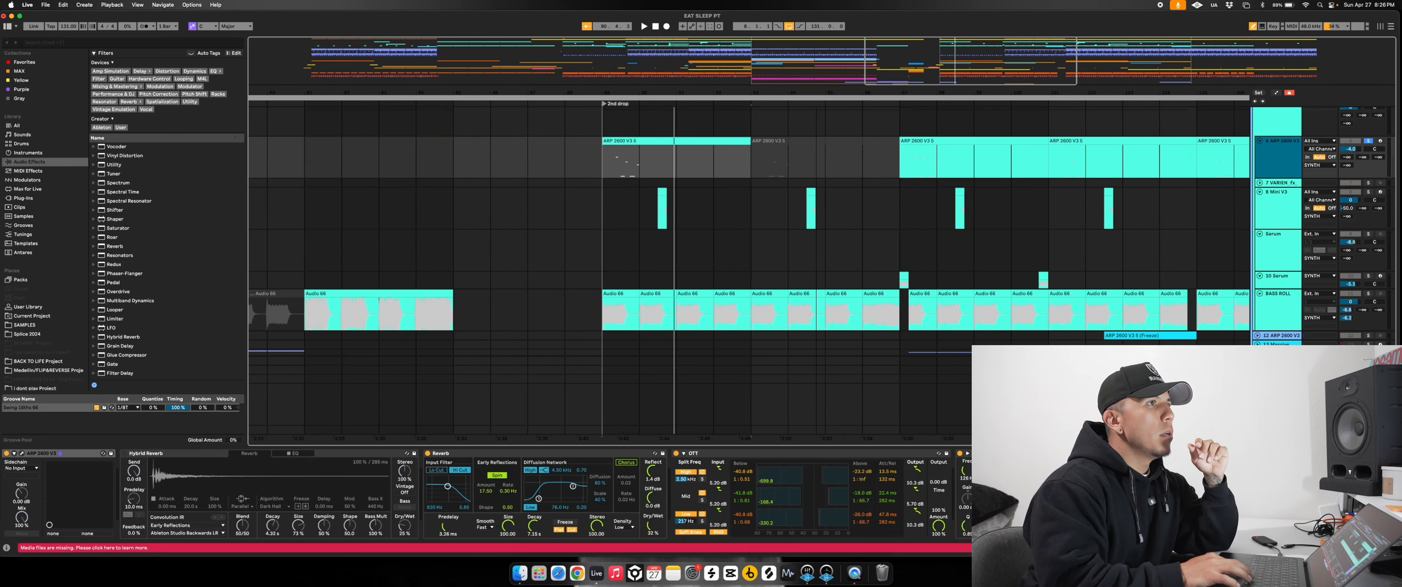
Select the first ARP 2600 V3 clip at the 2nd drop marker, play it soloed, and stop playback
scroll(989, 241, "up", 5)
scroll(990, 241, "down", 2)
scroll(990, 241, "right", 2)
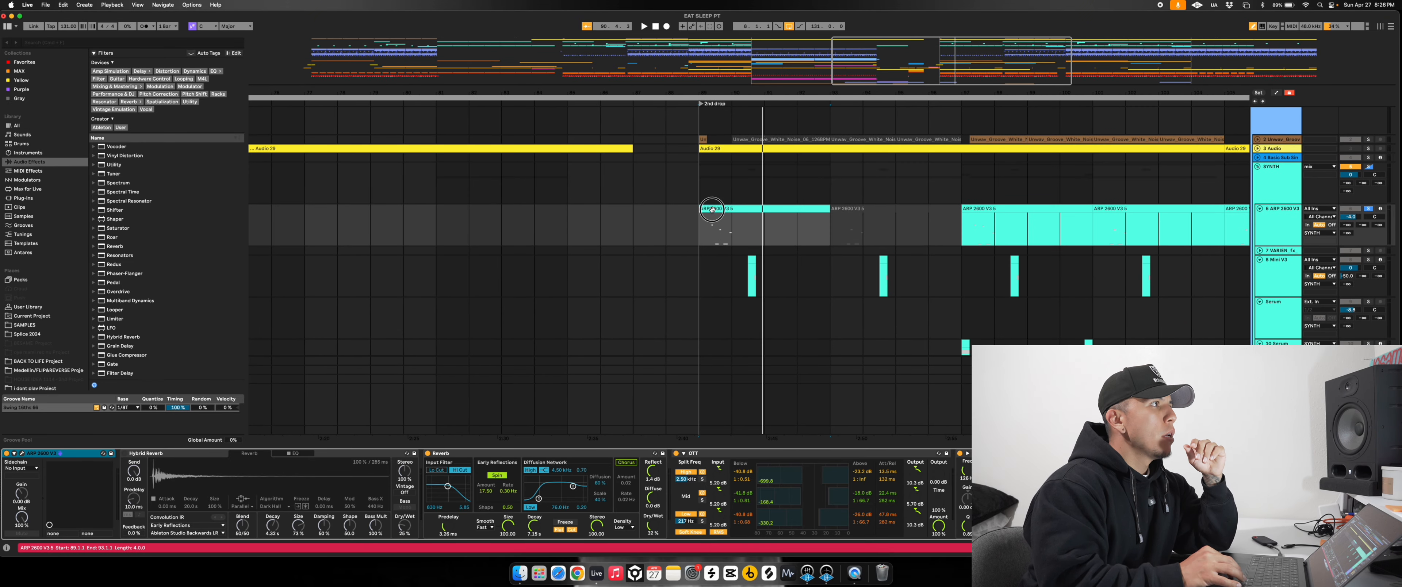
key("space")
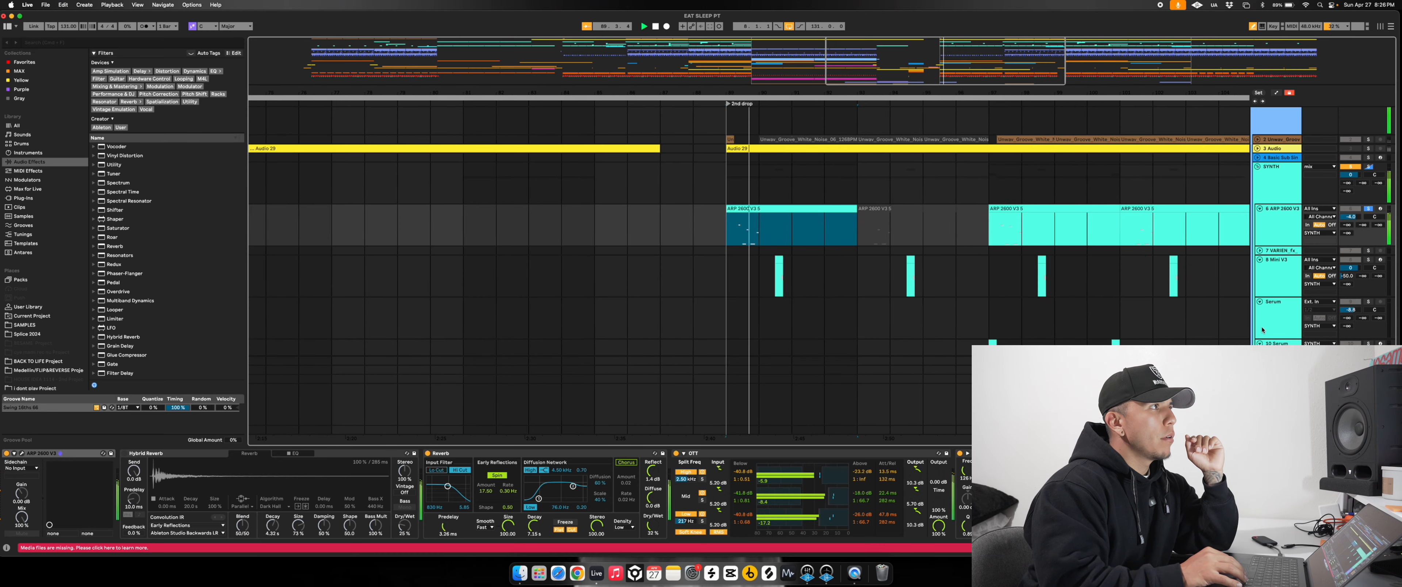
key("space")
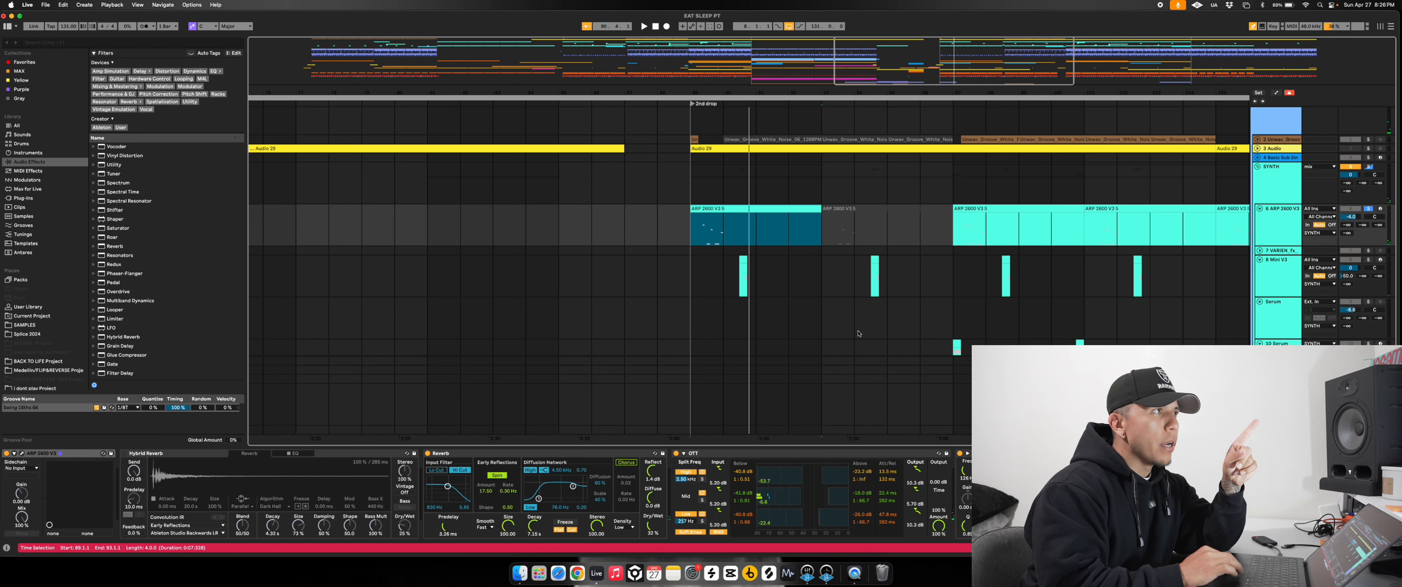
Toggle the OTT device on the ARP 2600 V3 track and audition the part for comparison
left_click(676, 454)
key("space")
key("space")
scroll(708, 272, "down", 3)
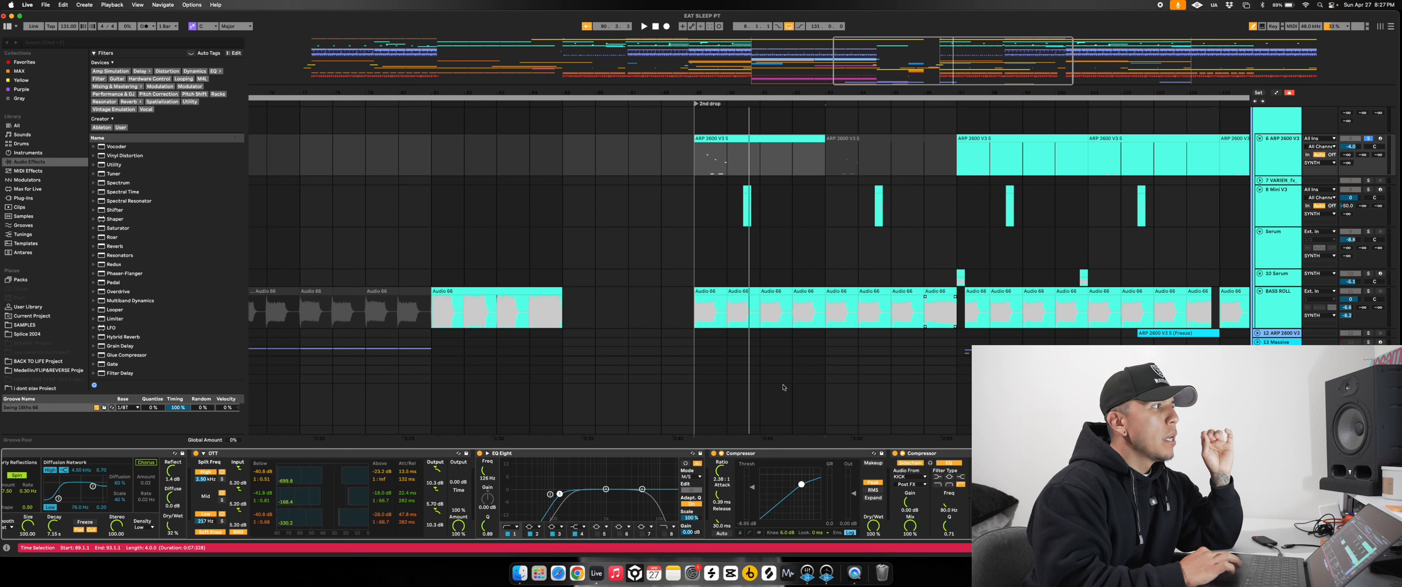
Try placing the Reverb after the OTT on the ARP 2600 V3 track, audition the clip, and undo the move
key("0")
left_click_drag(530, 457, 670, 473)
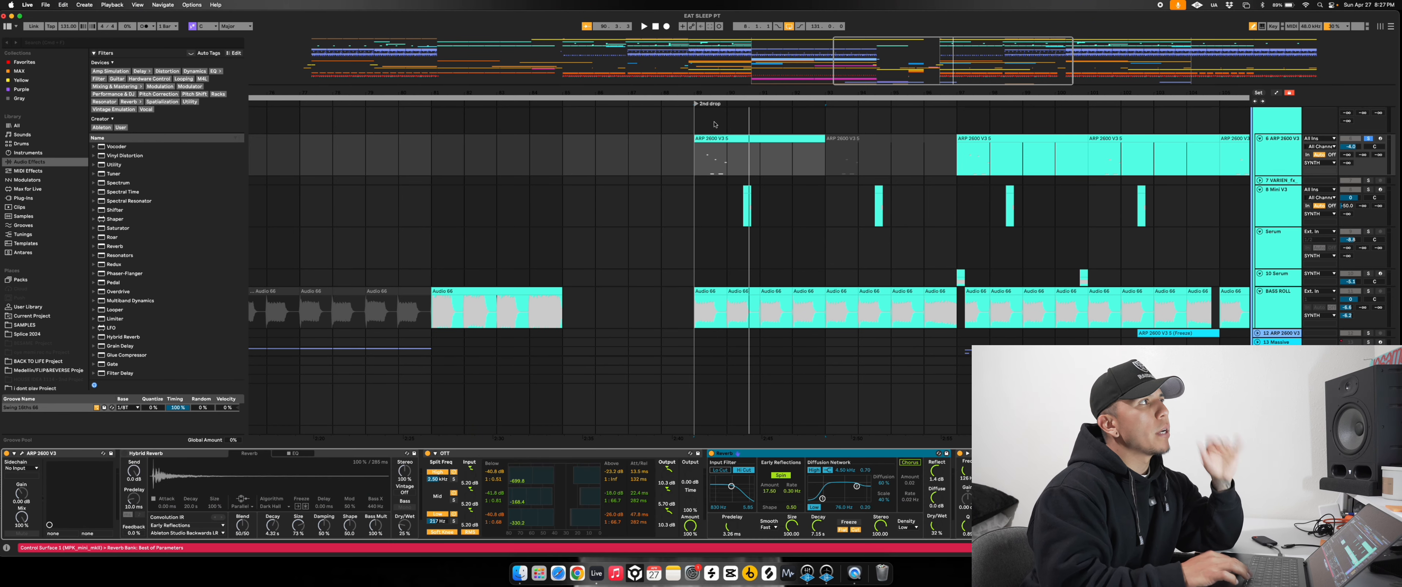
left_click(708, 163)
scroll(661, 172, "up", 5)
left_click(648, 155)
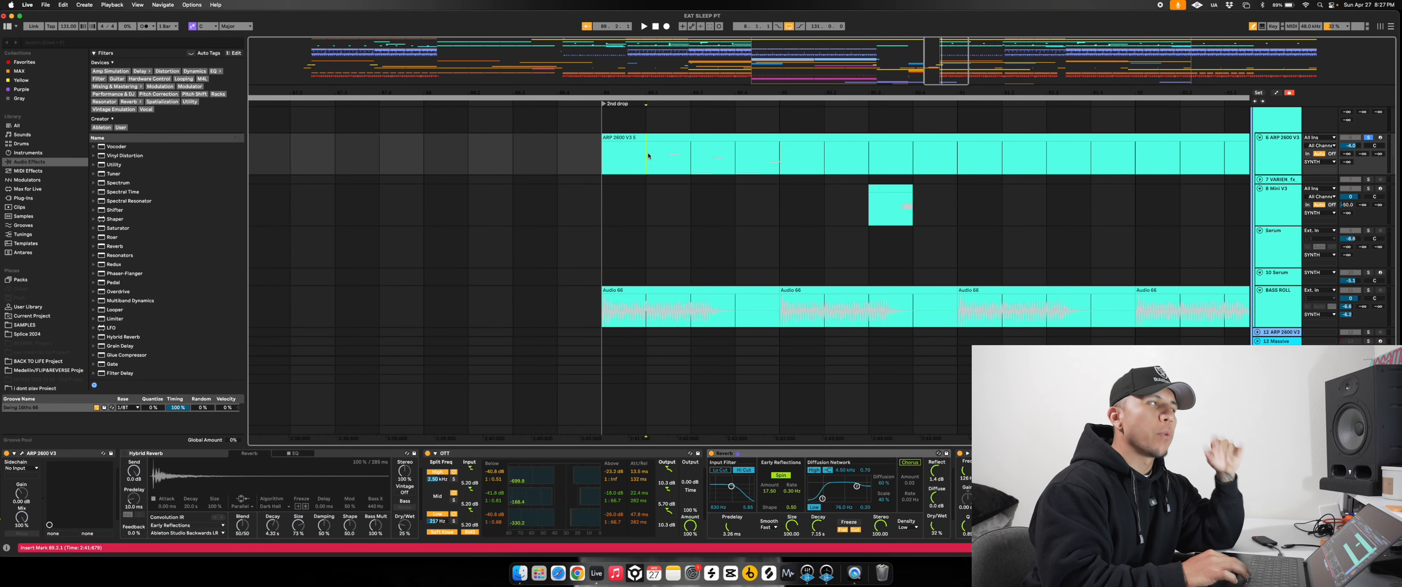
key("space")
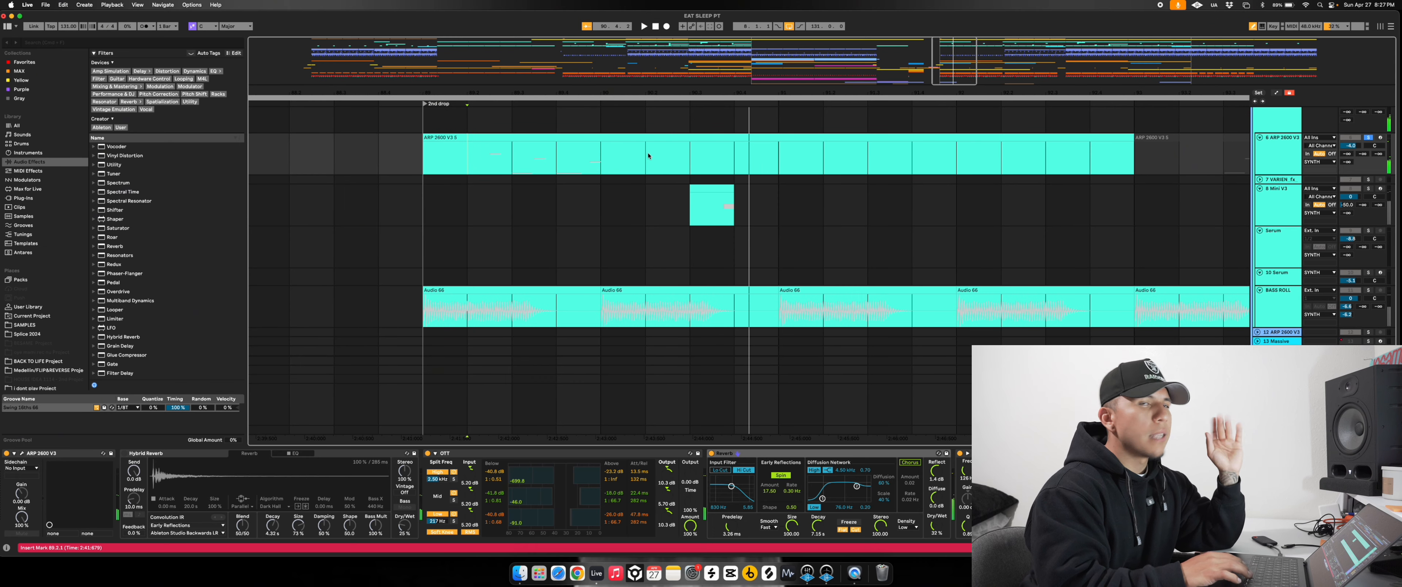
key("super+z")
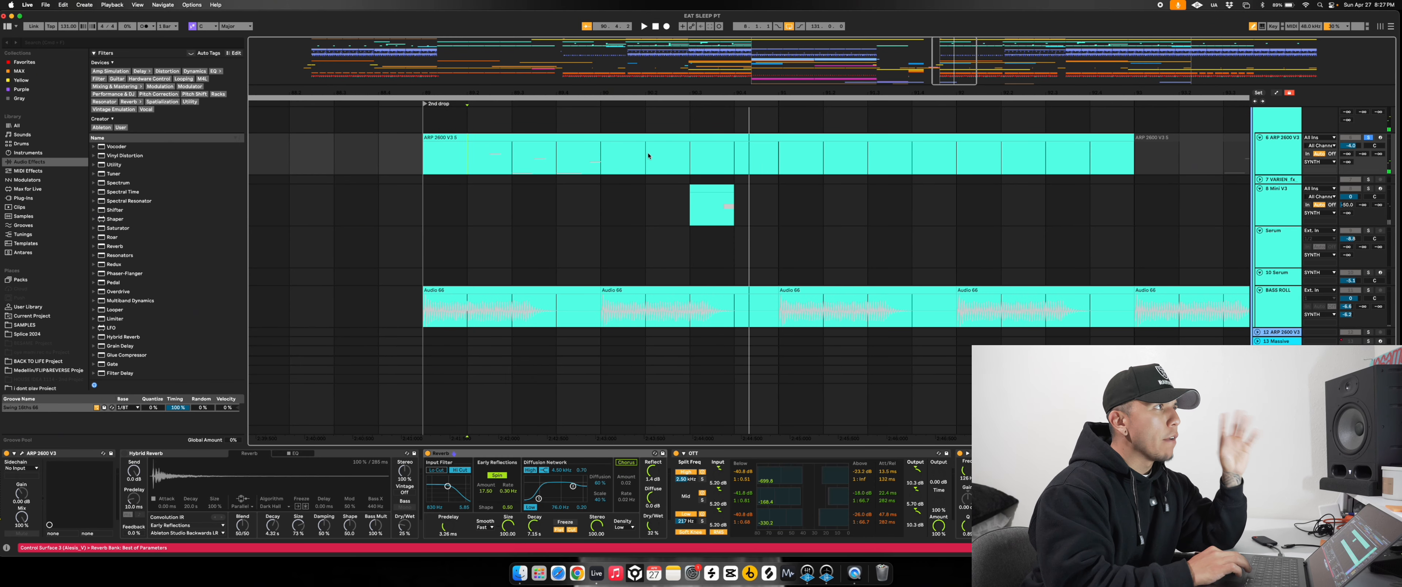
Play the ARP 2600 V3 clip from the 2nd drop marker with the Reverb ahead of the OTT, and stop playback
left_click(440, 153)
key("space")
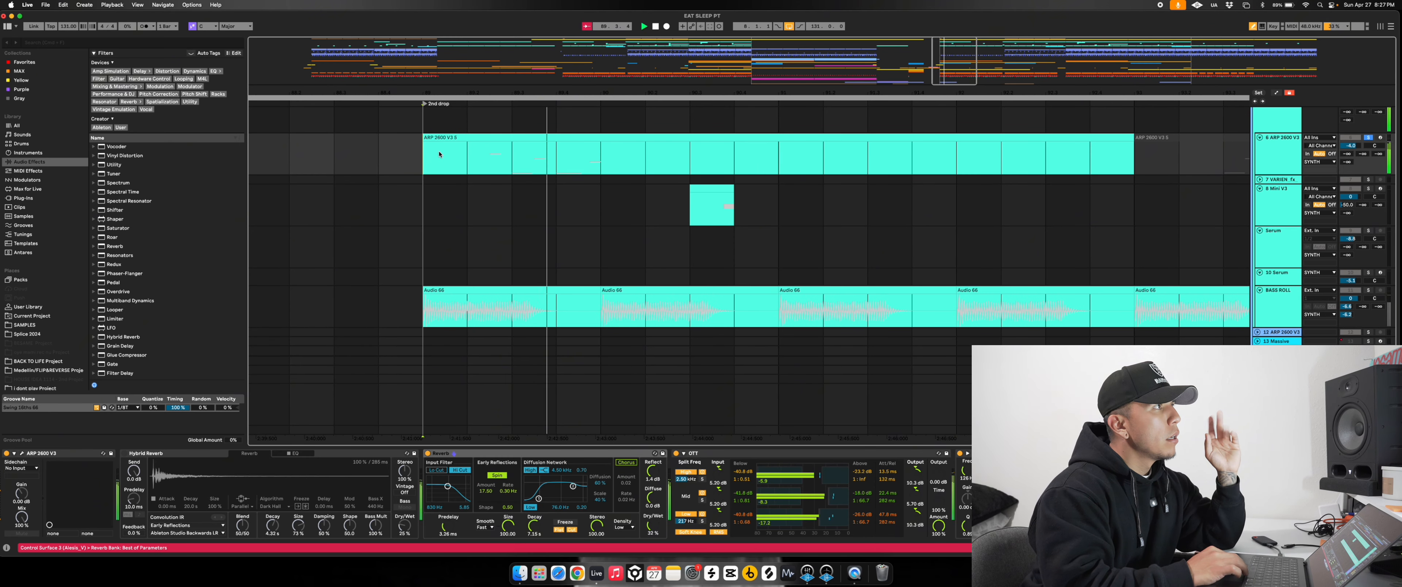
key("space")
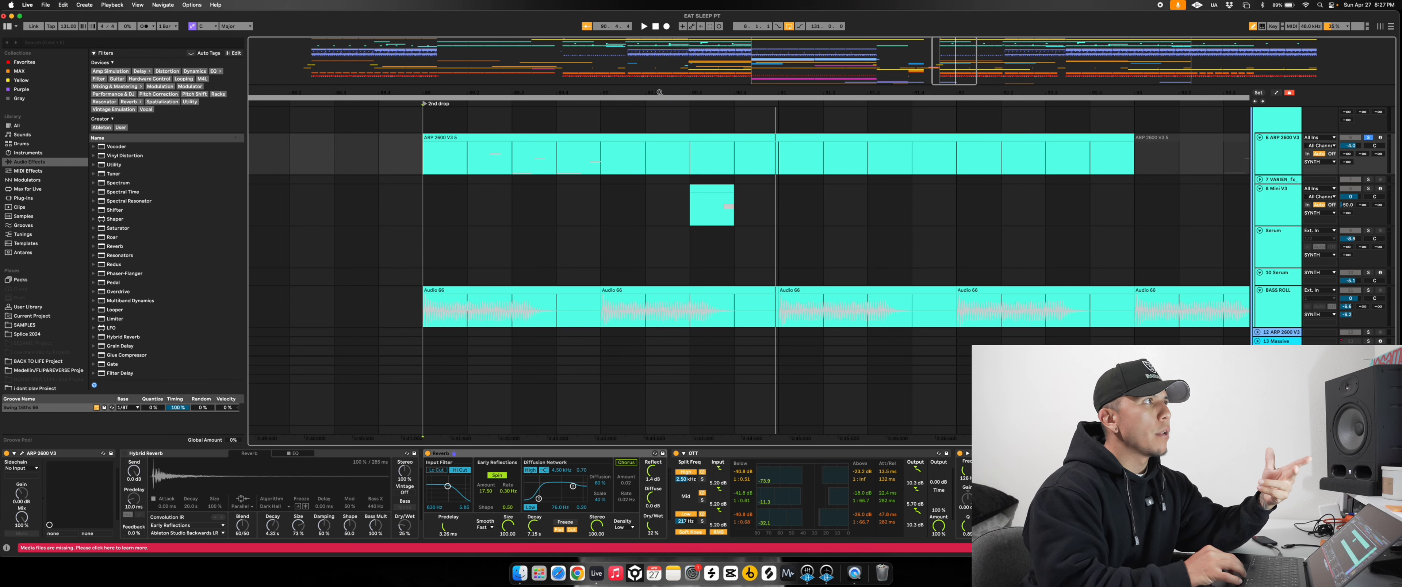
scroll(679, 204, "down", 5)
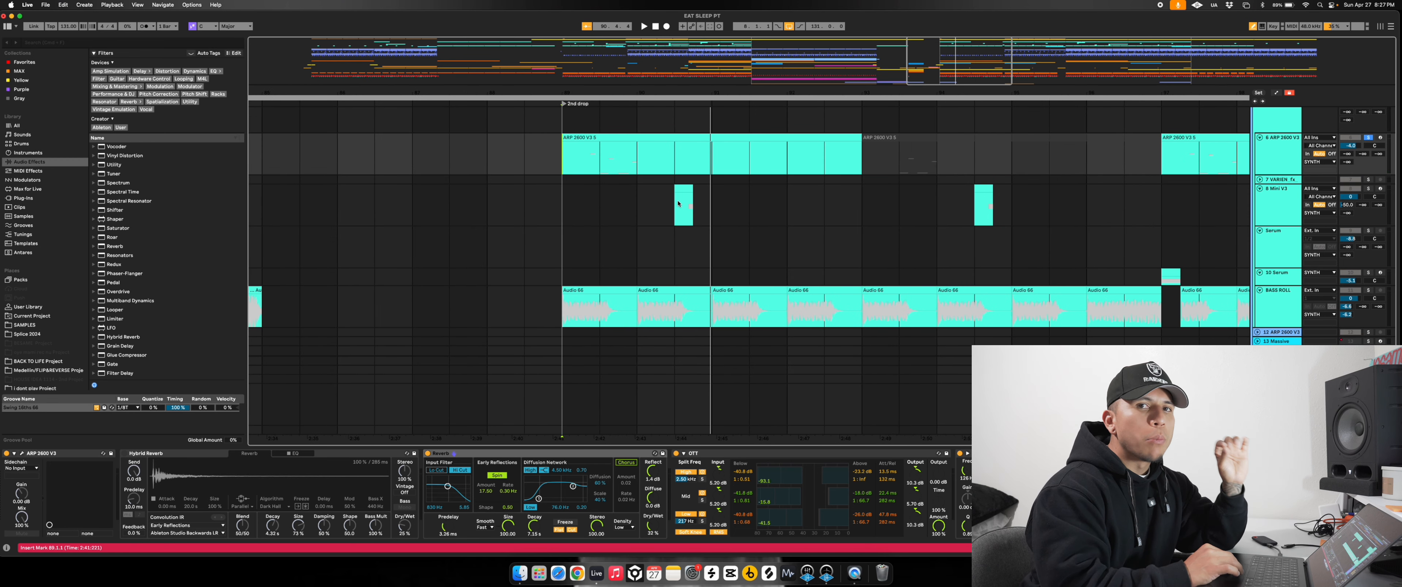
Select the DRUMS group at bar 105 to show its effects chain, and play it soloed
scroll(679, 204, "down", 5)
scroll(1075, 219, "down", 10)
left_click(1075, 219)
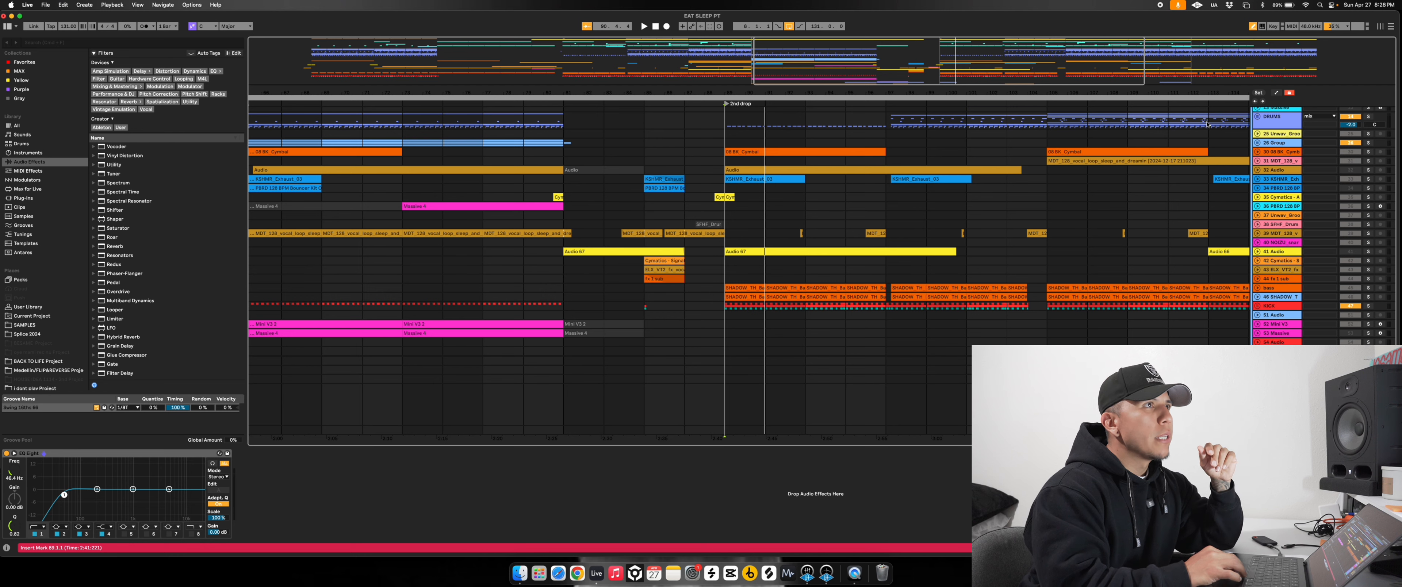
left_click(1047, 121)
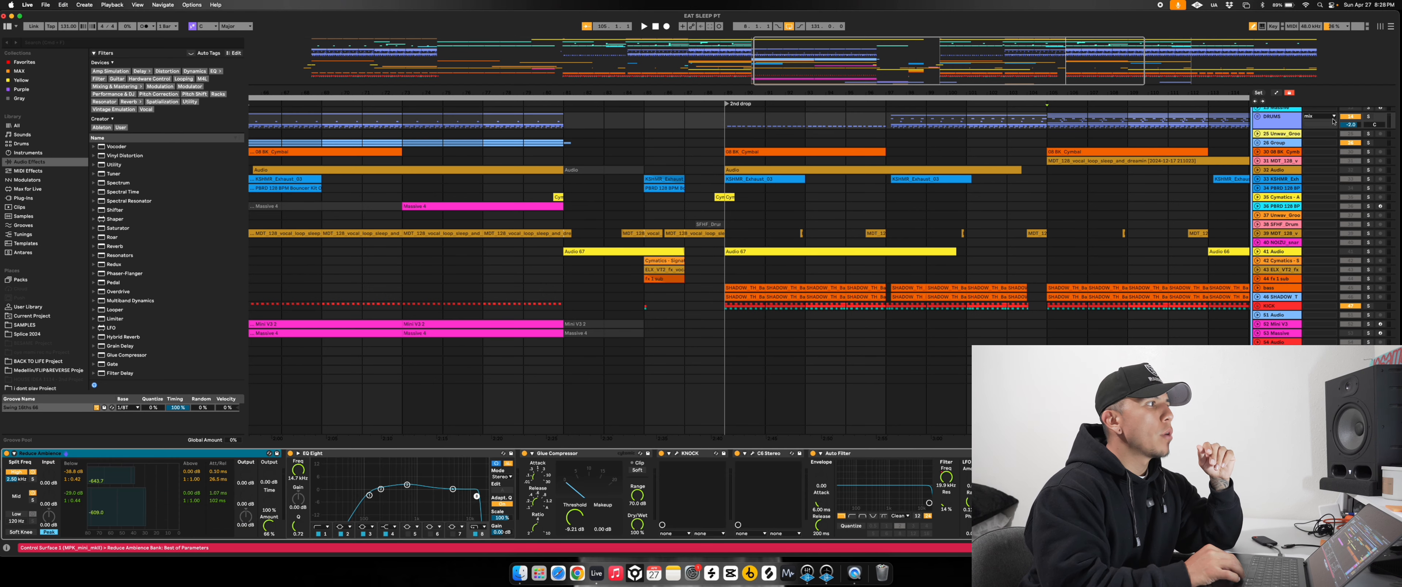
key("space")
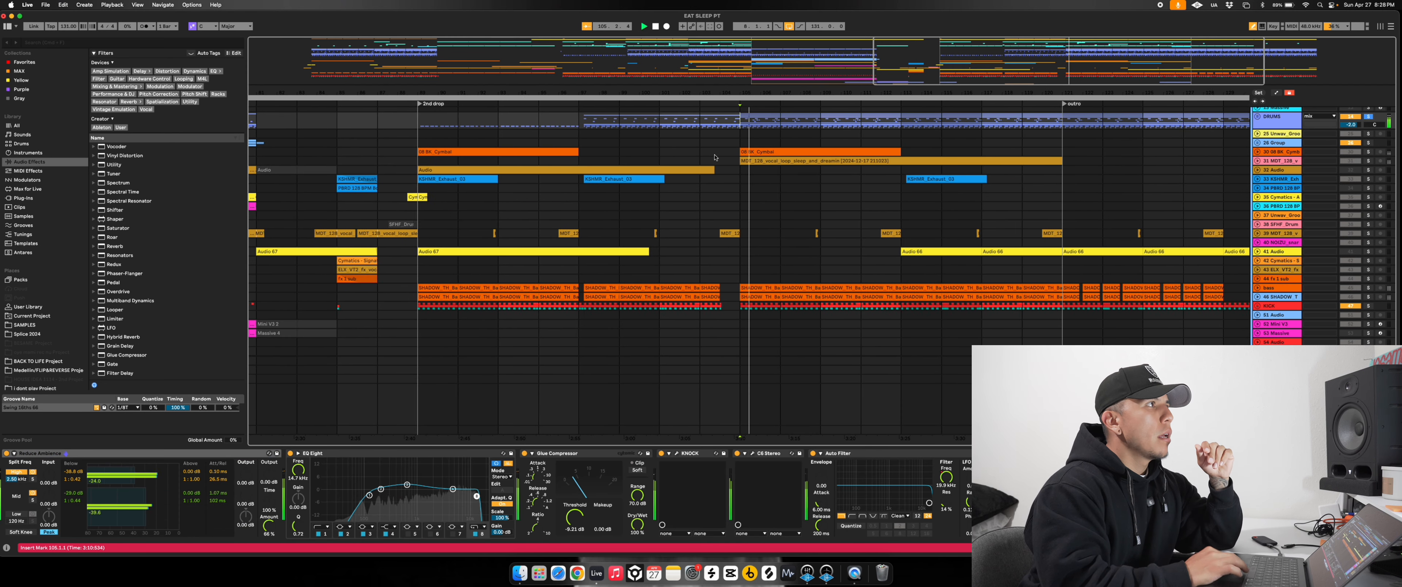
Unfold the DRUMS group to examine its loop and percussion tracks, and fold it again
left_click(1257, 120)
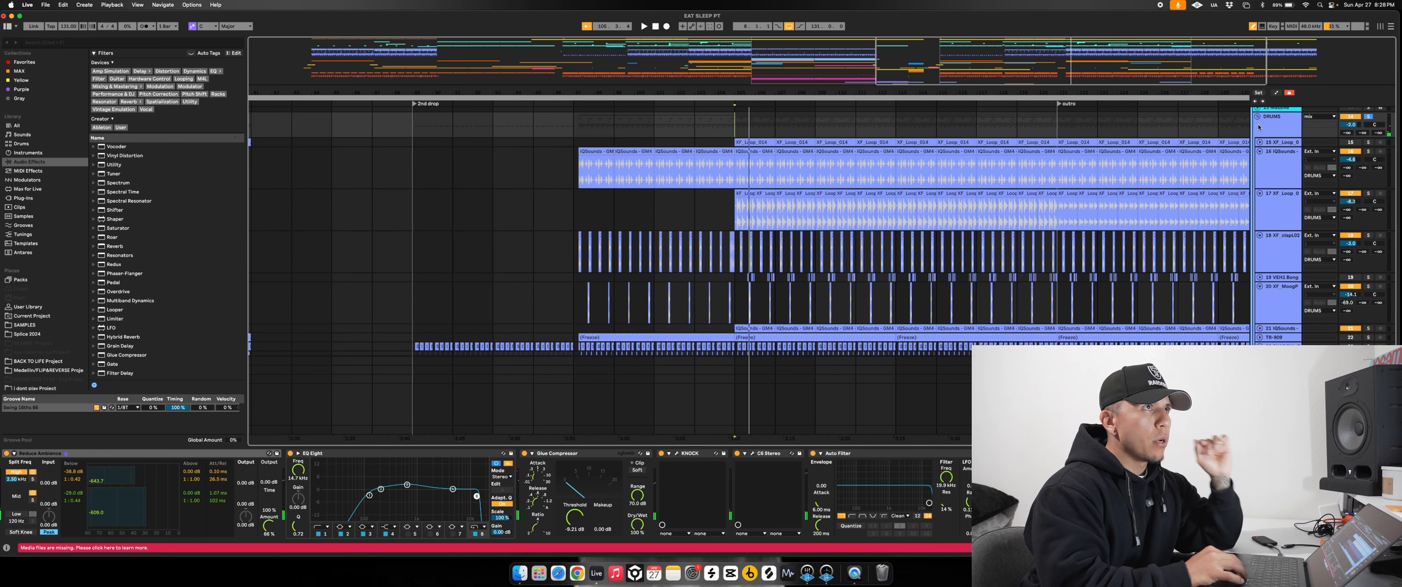
left_click(1257, 120)
left_click(1260, 120)
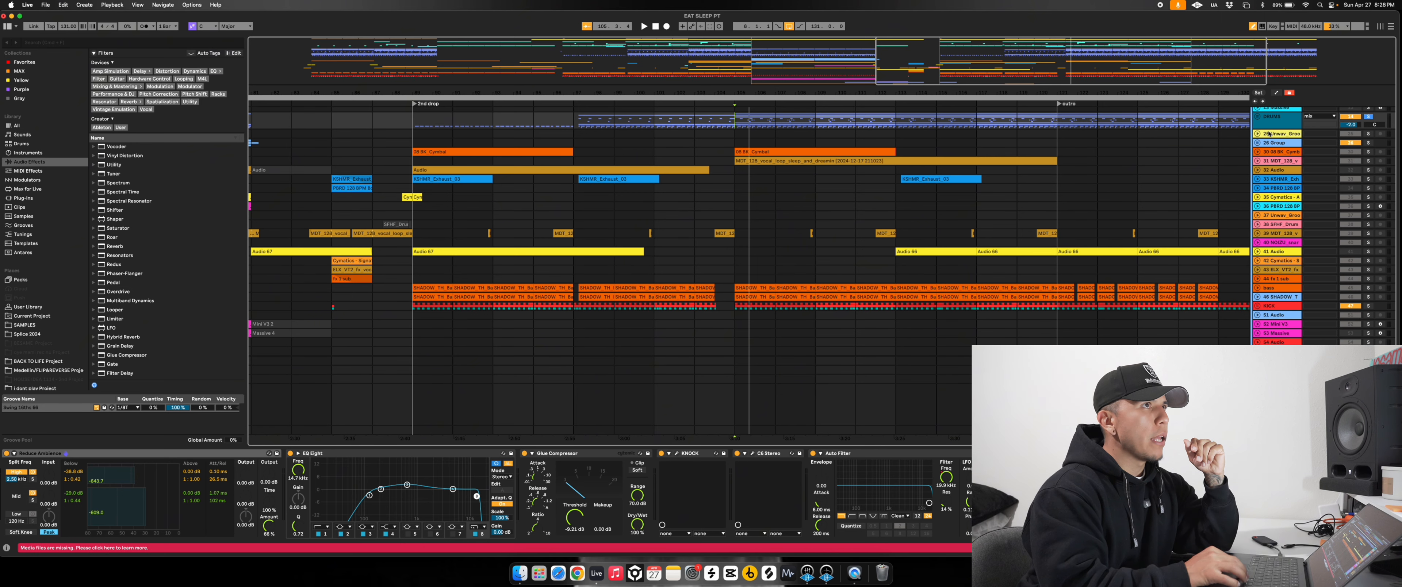
left_click(1260, 117)
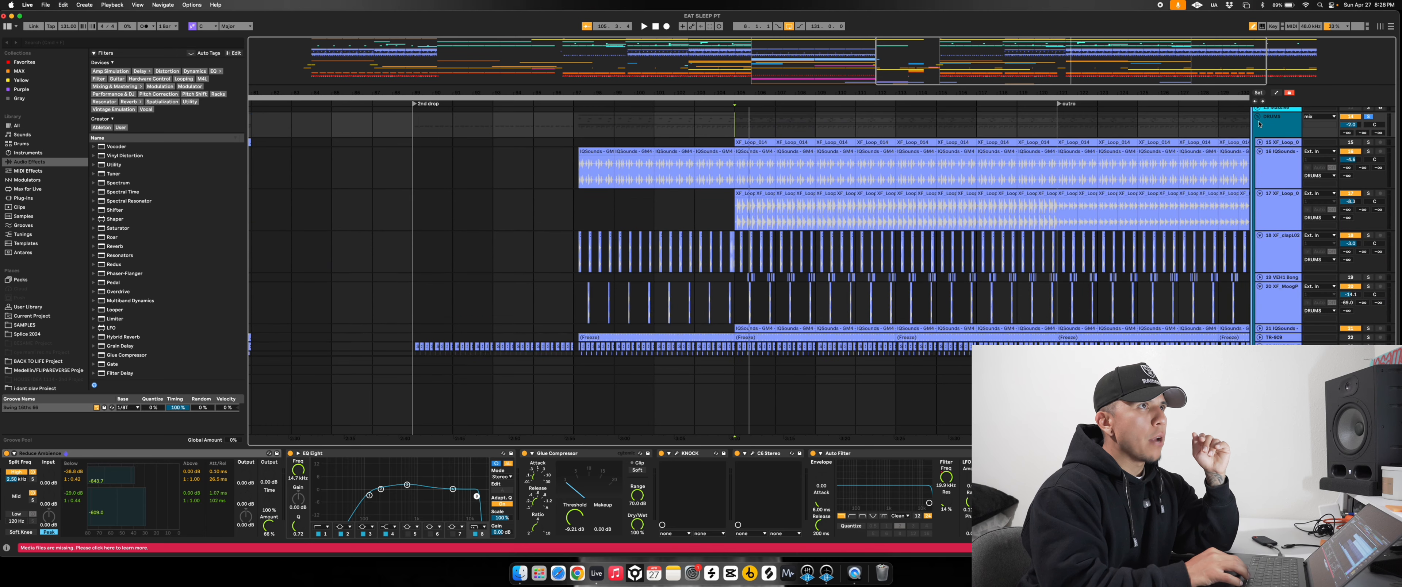
left_click(1258, 119)
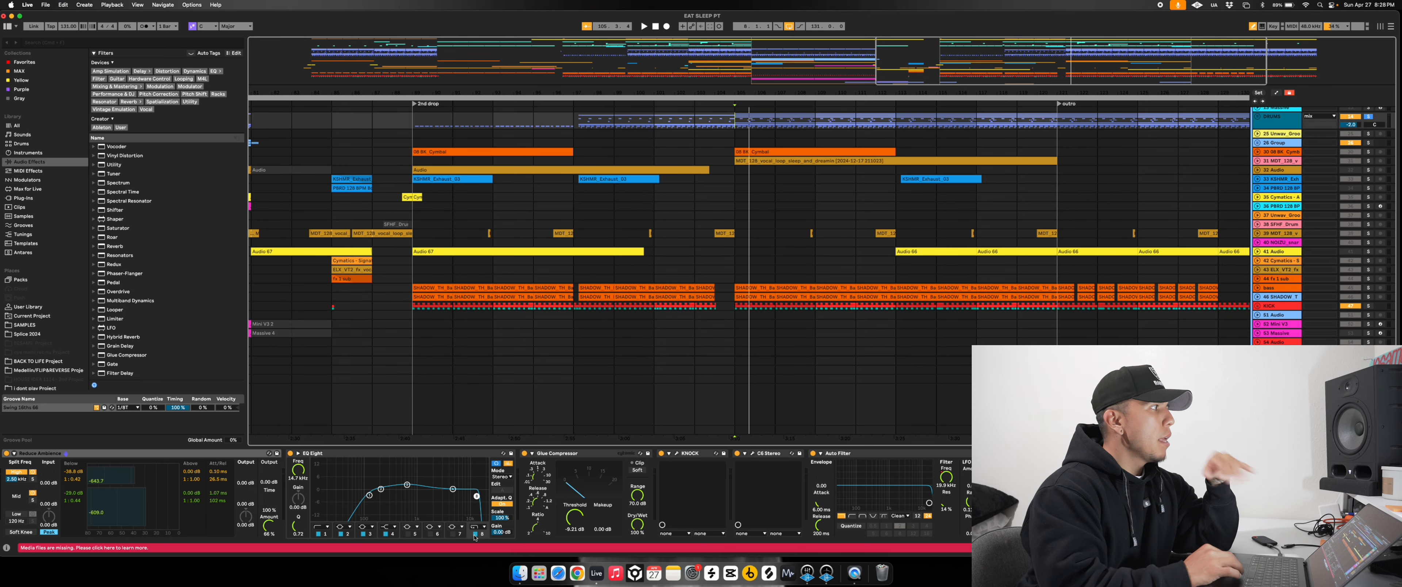
Audition the soloed DRUMS group while comparing the effect of its Reduce Ambience device, and stop playback
key("space")
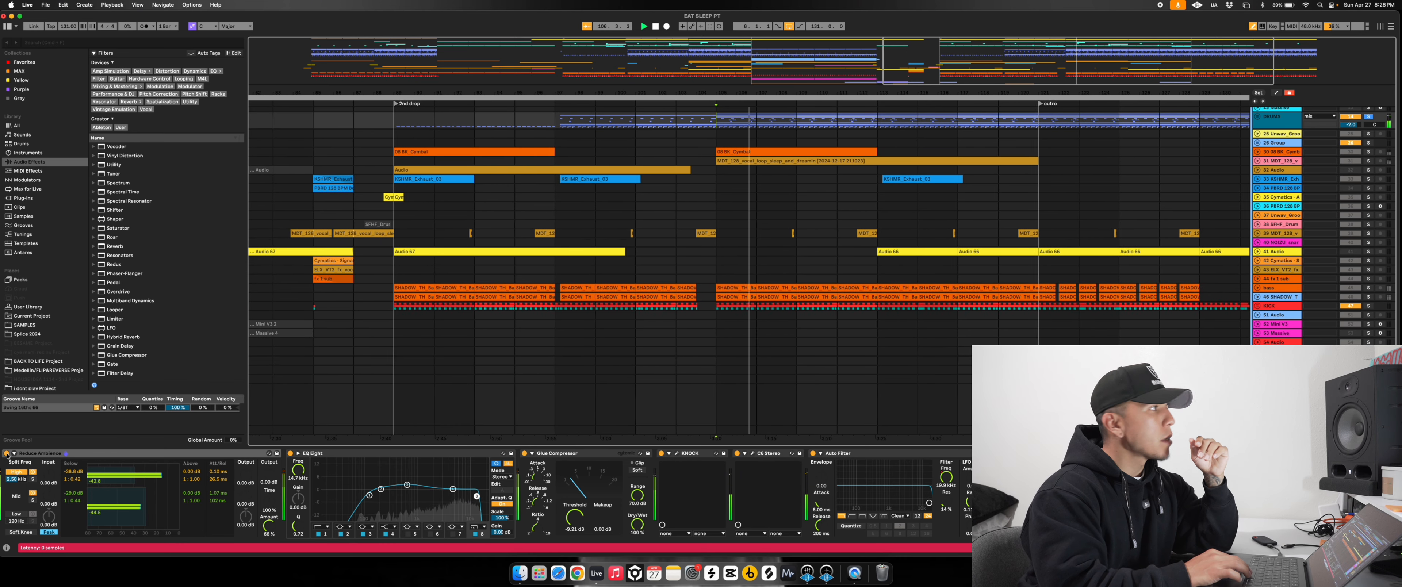
key("space")
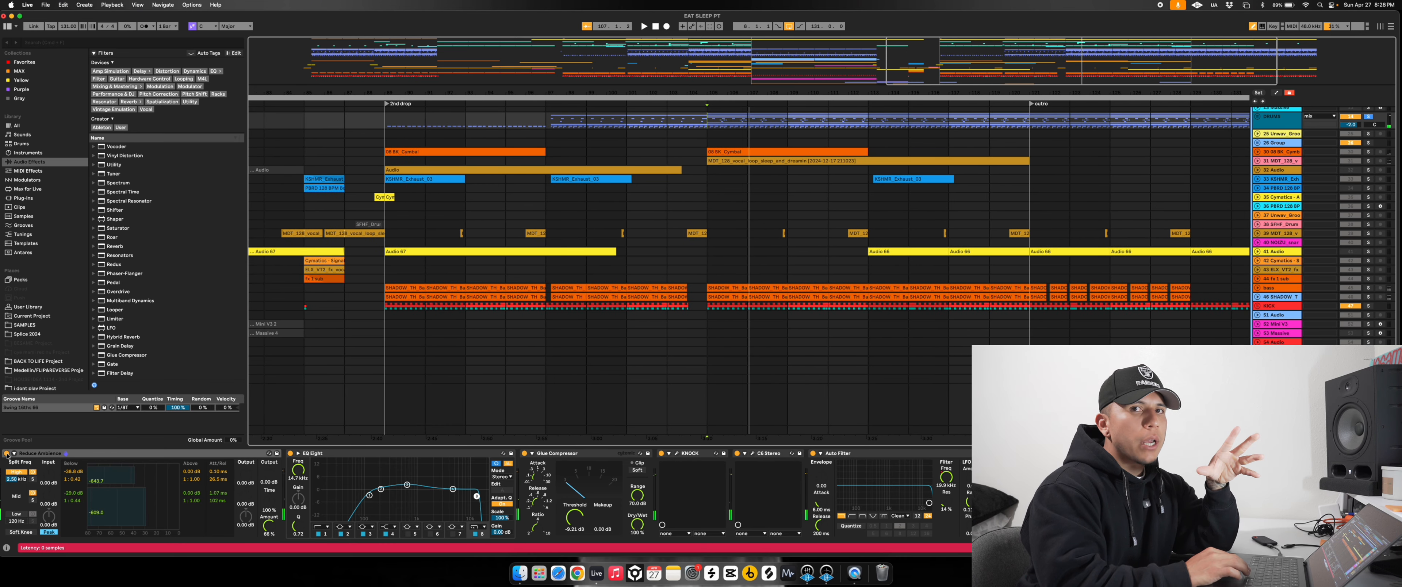